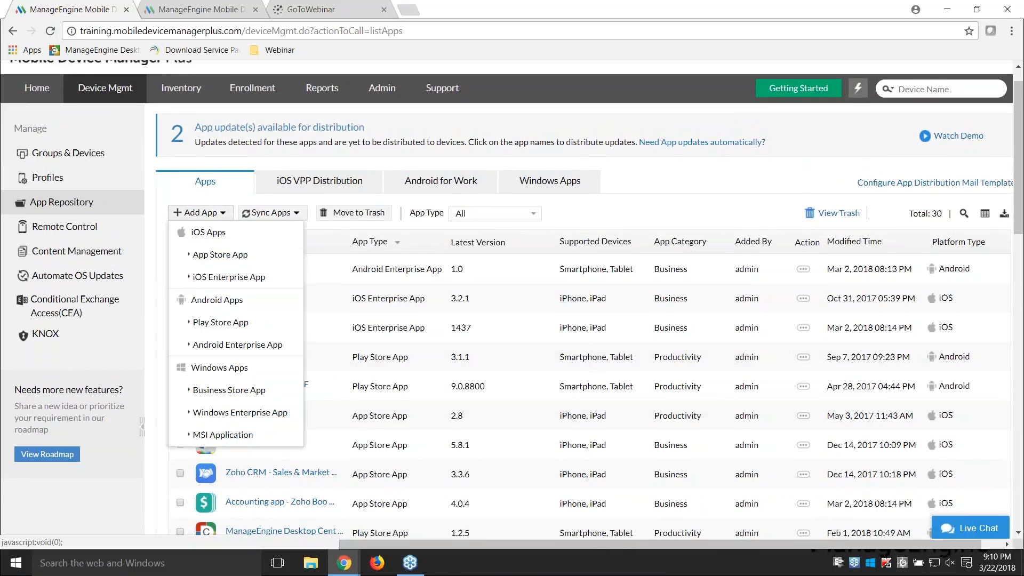
Step: Start adding an iOS App Store app and fill in its details by searching for and choosing Zoho Creator
{"action": "left_click", "coordinate": [227, 257]}
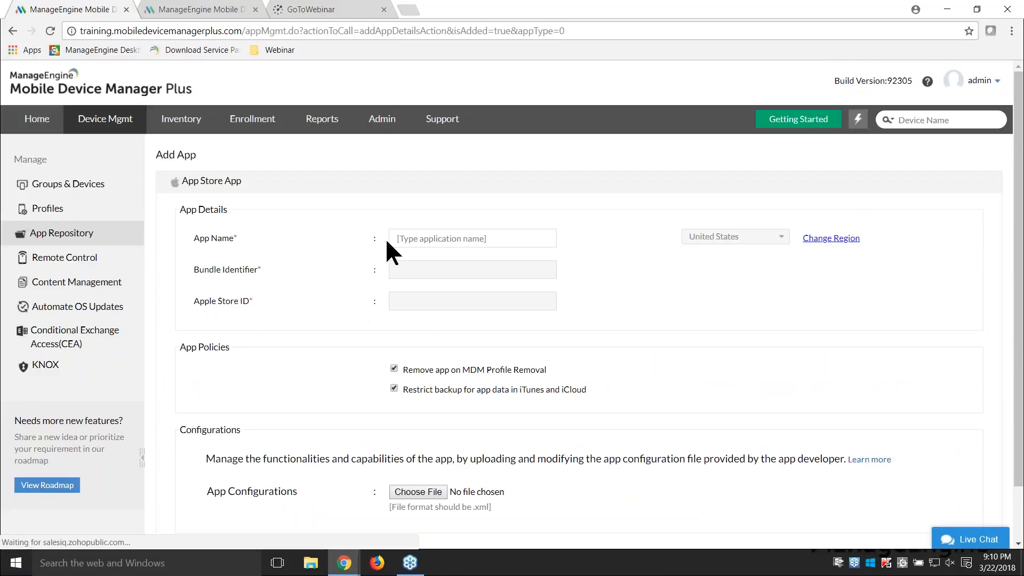
{"action": "left_click", "coordinate": [430, 237]}
{"action": "type", "text": "zoho creator"}
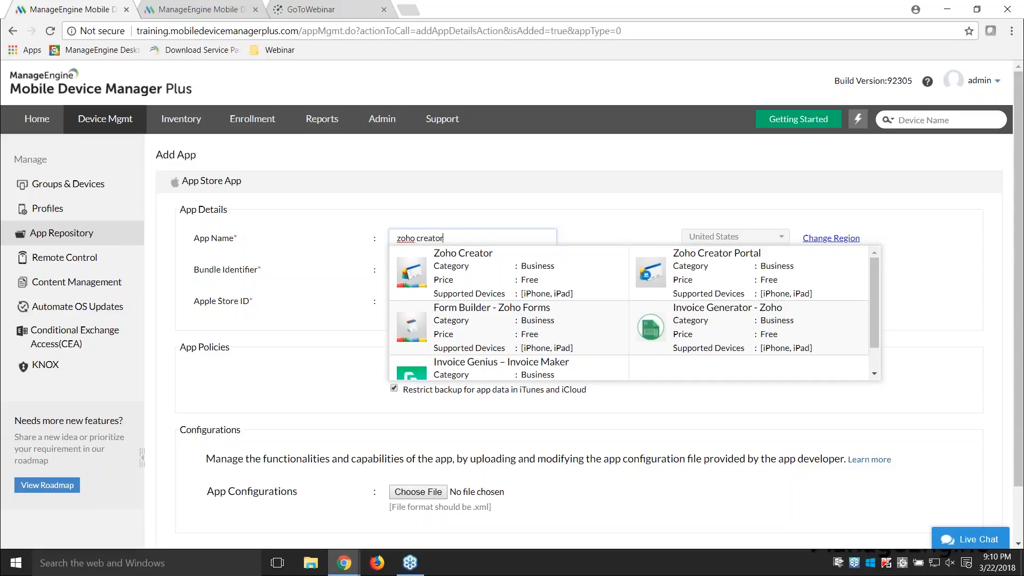
{"action": "left_click", "coordinate": [465, 273]}
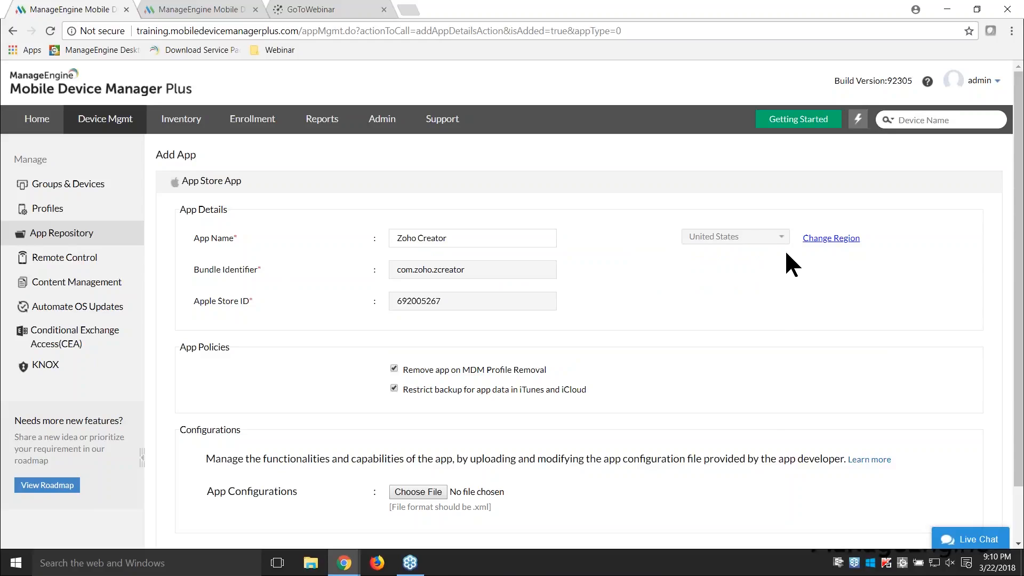
Step: Unlock the app's store region and examine the available countries without choosing another one
{"action": "left_click", "coordinate": [825, 241]}
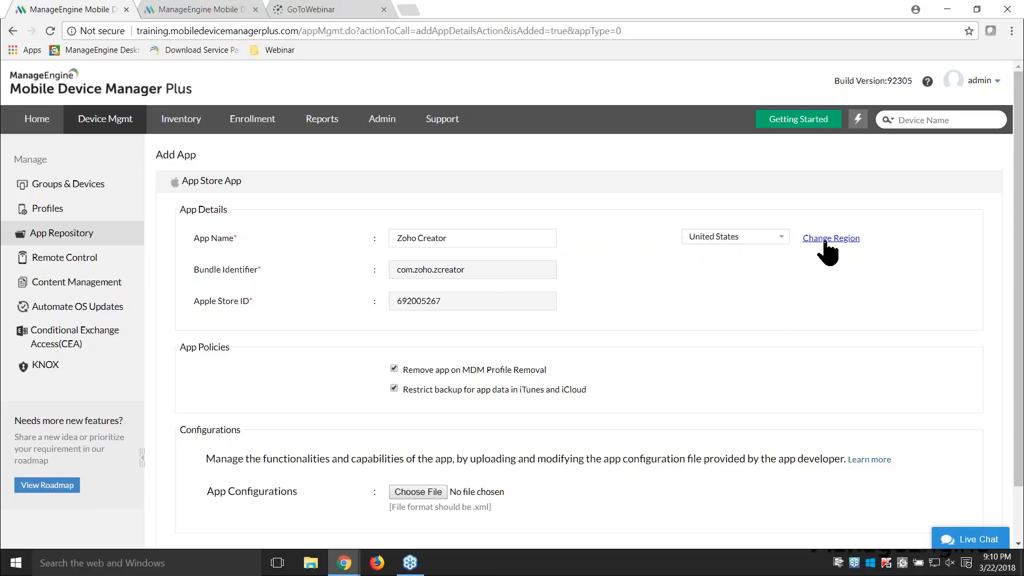
{"action": "left_click", "coordinate": [777, 237]}
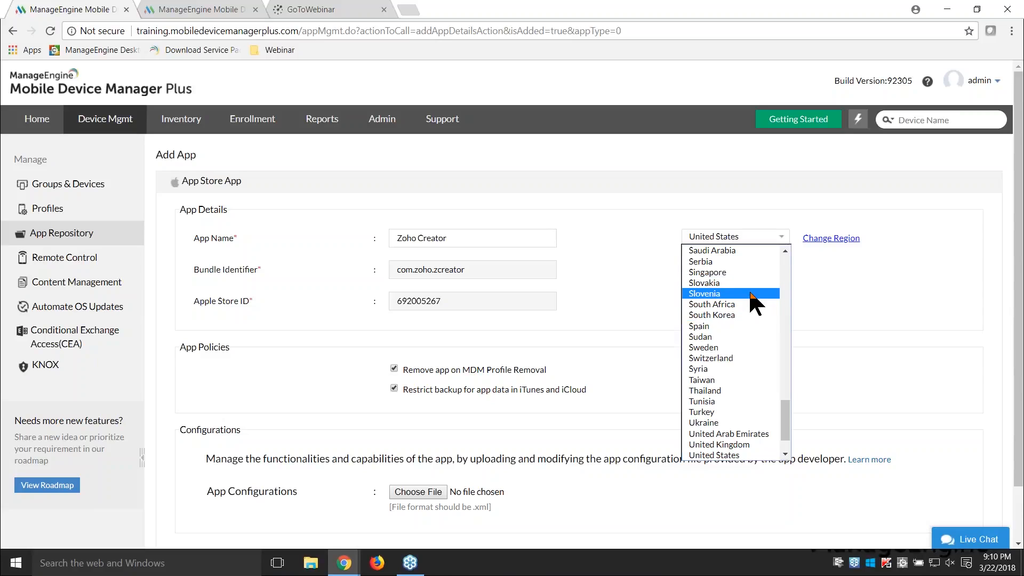
{"action": "left_click", "coordinate": [857, 302]}
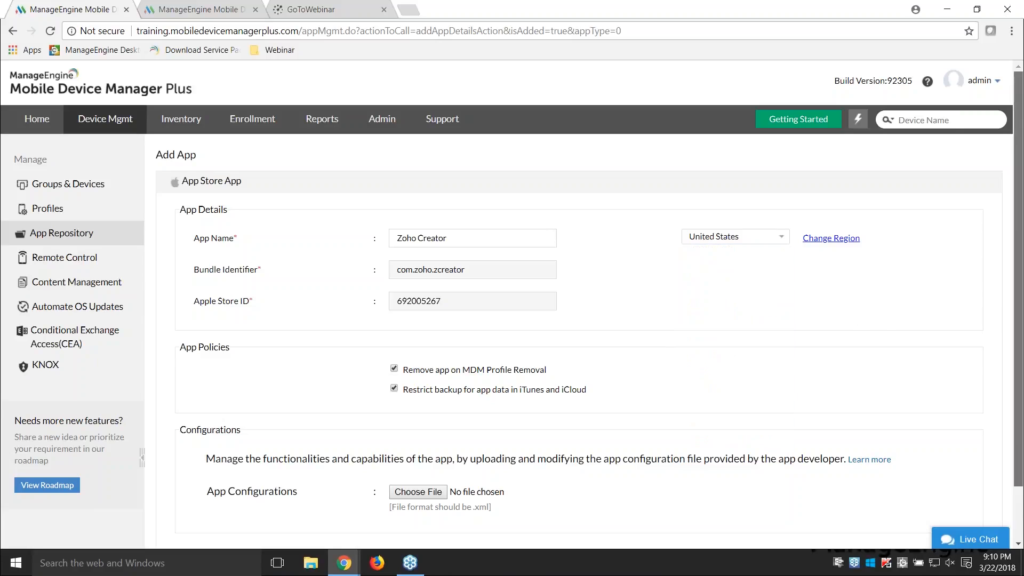
Step: Review the app policies and configuration options, and save the Zoho Creator app to the repository
{"action": "scroll", "coordinate": [782, 298], "scroll_direction": "down", "scroll_amount": 1}
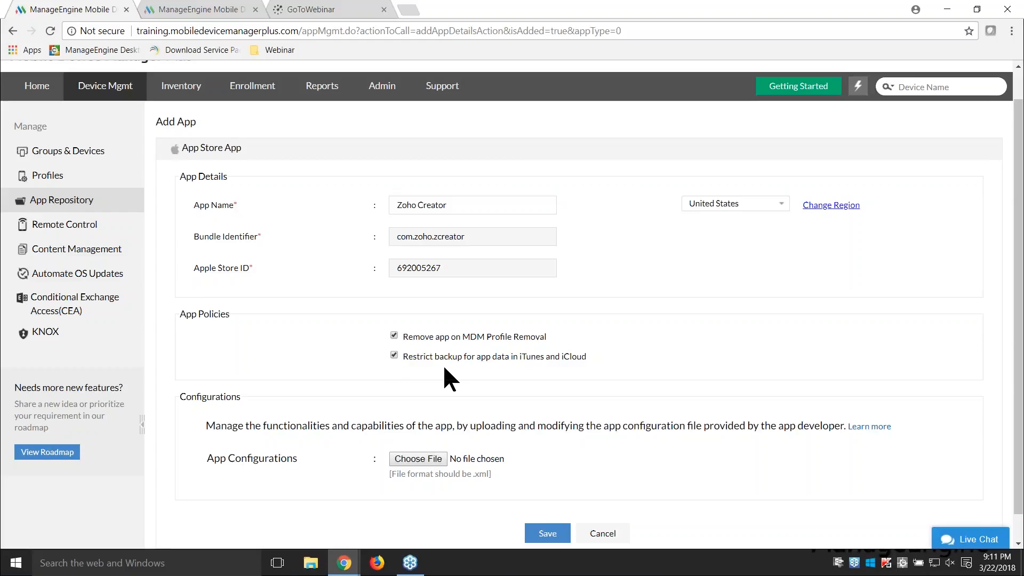
{"action": "scroll", "coordinate": [444, 368], "scroll_direction": "down", "scroll_amount": 1}
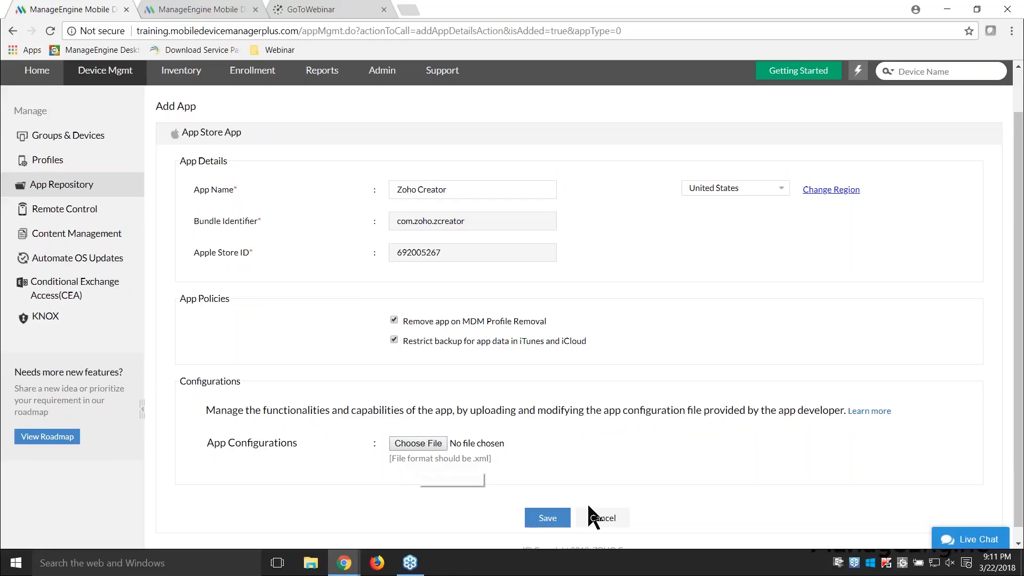
{"action": "left_click", "coordinate": [553, 521]}
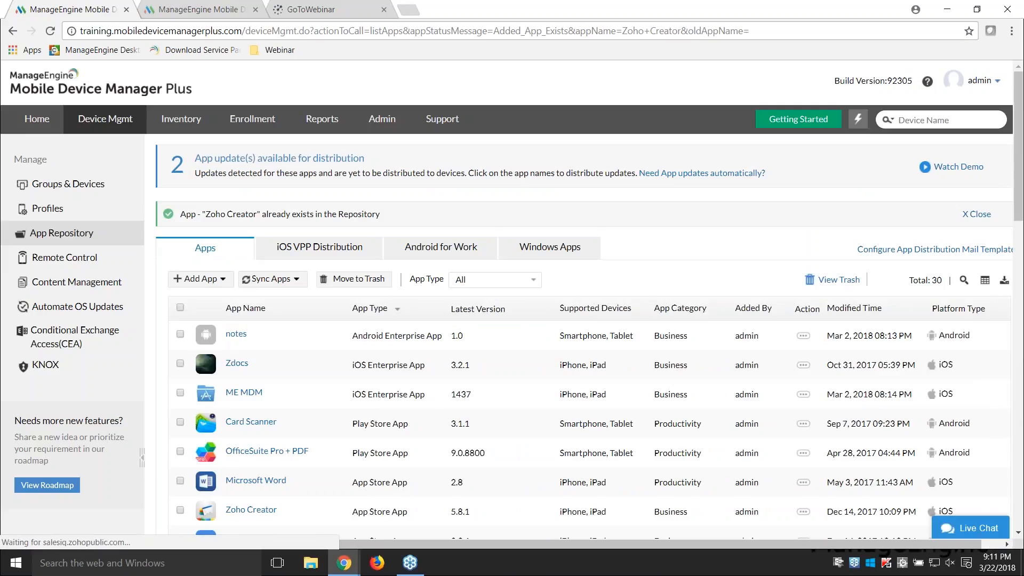
Step: Filter the app repository by the App Store App type and look through the listed apps
{"action": "left_click", "coordinate": [505, 283]}
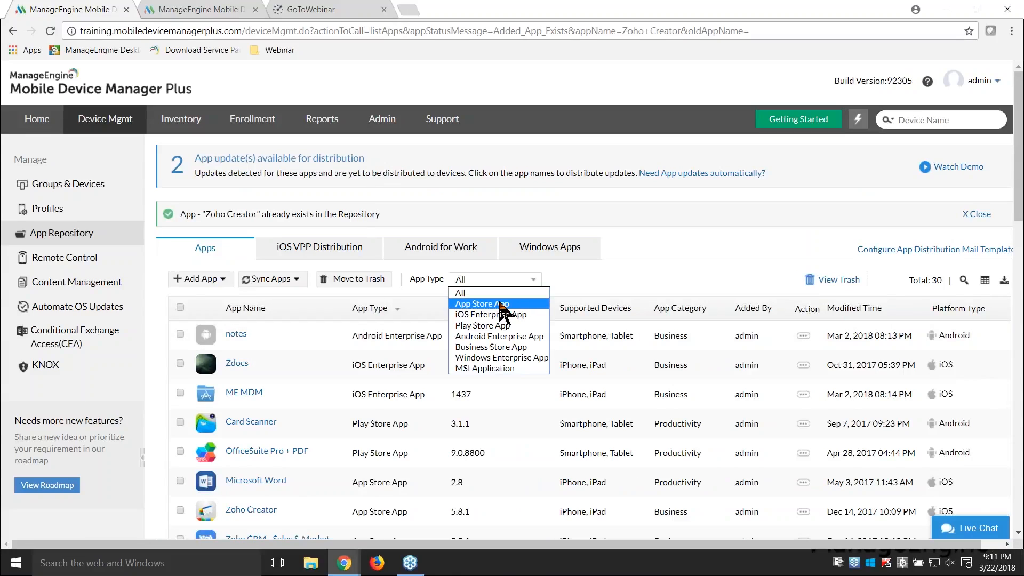
{"action": "left_click", "coordinate": [501, 304]}
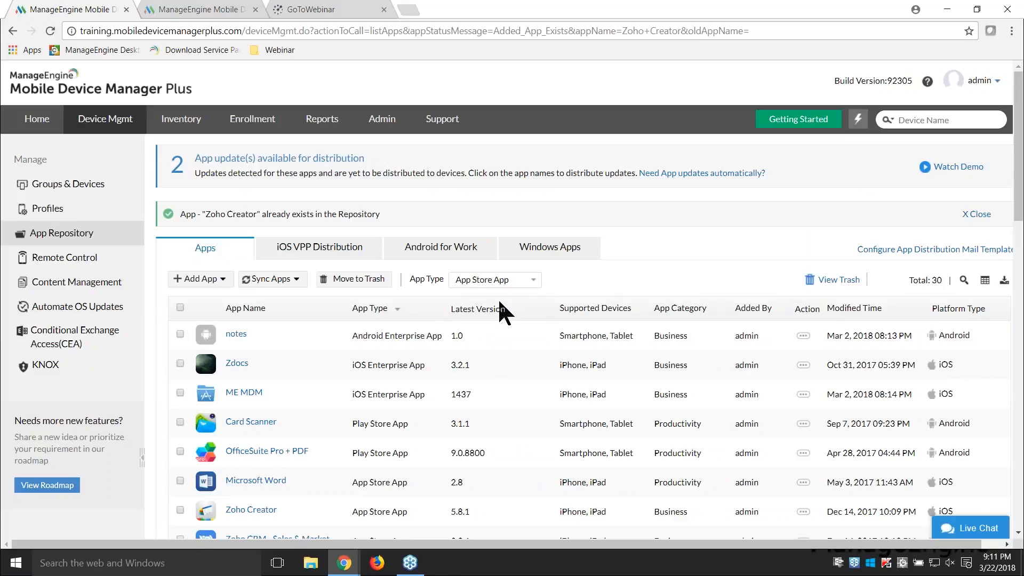
{"action": "scroll", "coordinate": [500, 306], "scroll_direction": "down", "scroll_amount": 1}
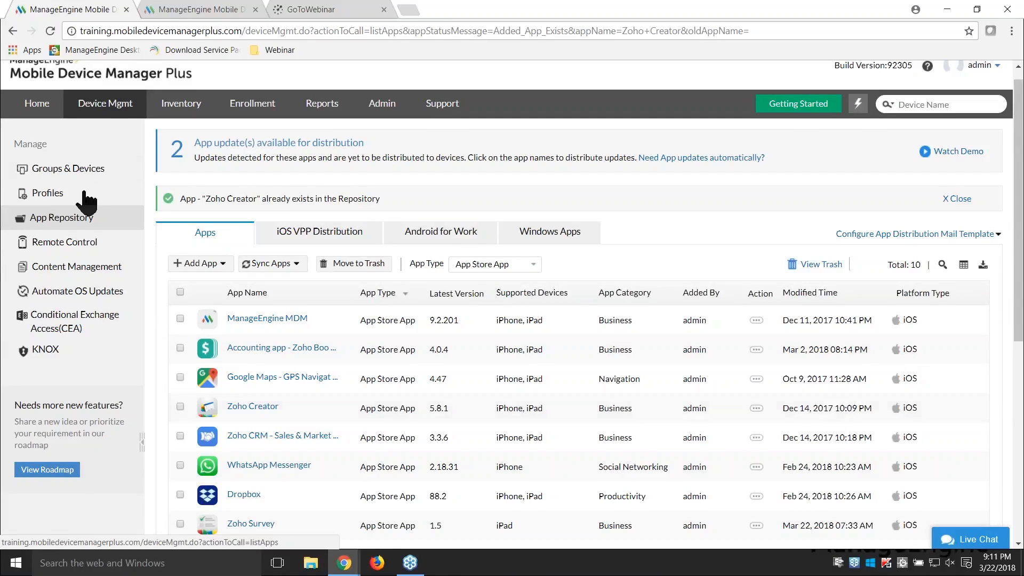
Step: Open the managed devices list under Groups & Devices and filter it to the iOS platform
{"action": "left_click", "coordinate": [91, 170]}
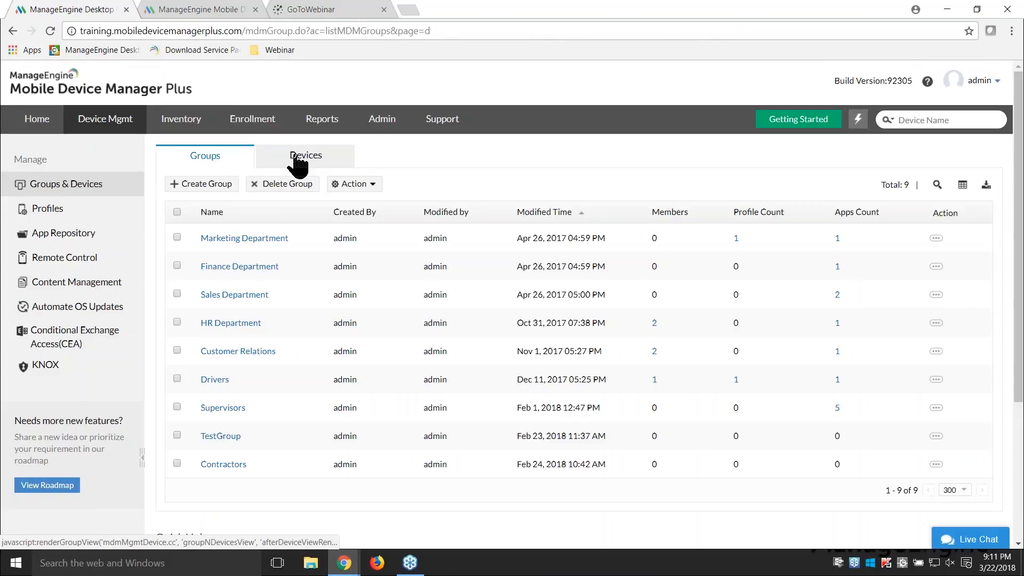
{"action": "left_click", "coordinate": [298, 159]}
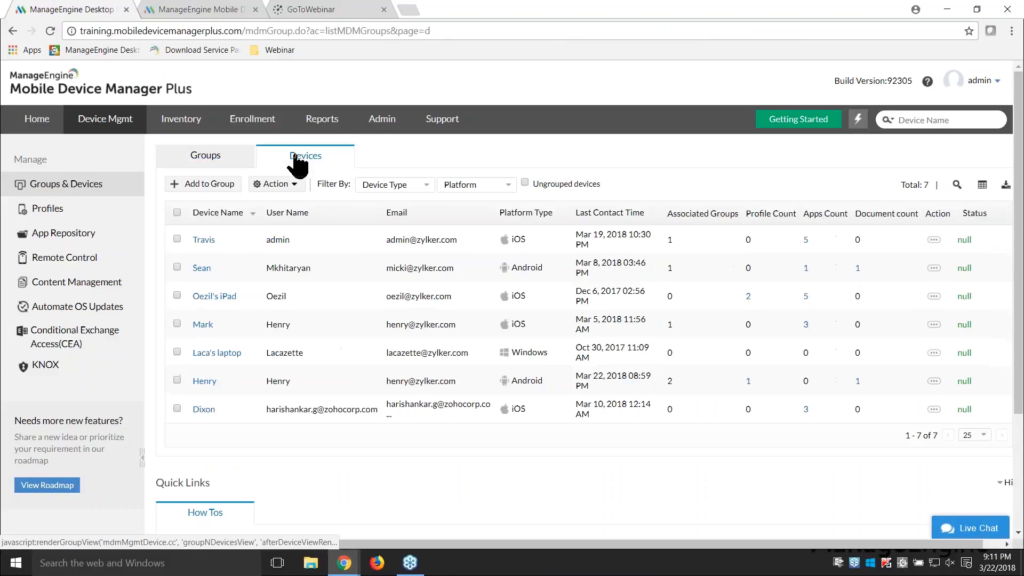
{"action": "left_click", "coordinate": [478, 181]}
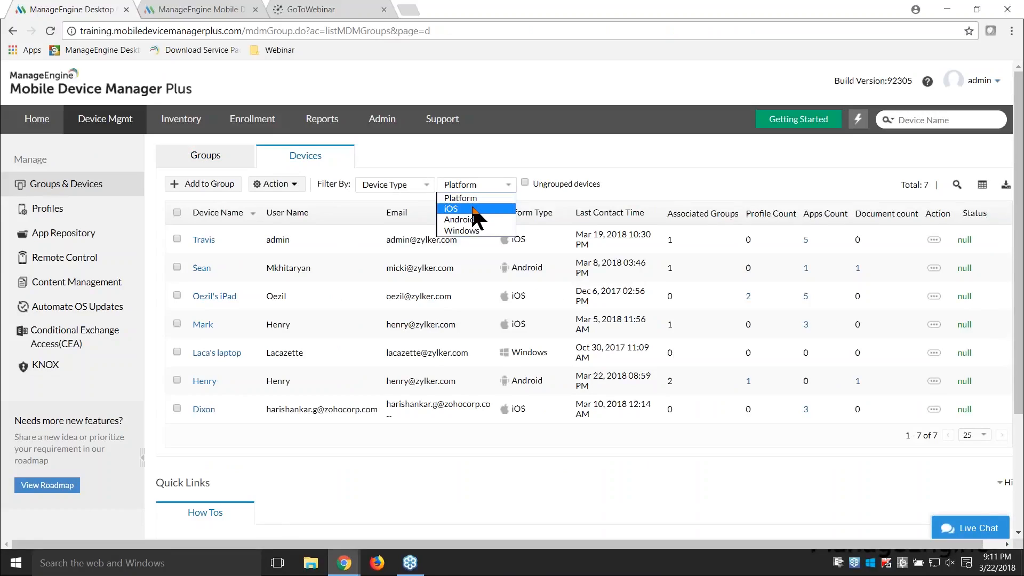
{"action": "left_click", "coordinate": [474, 208]}
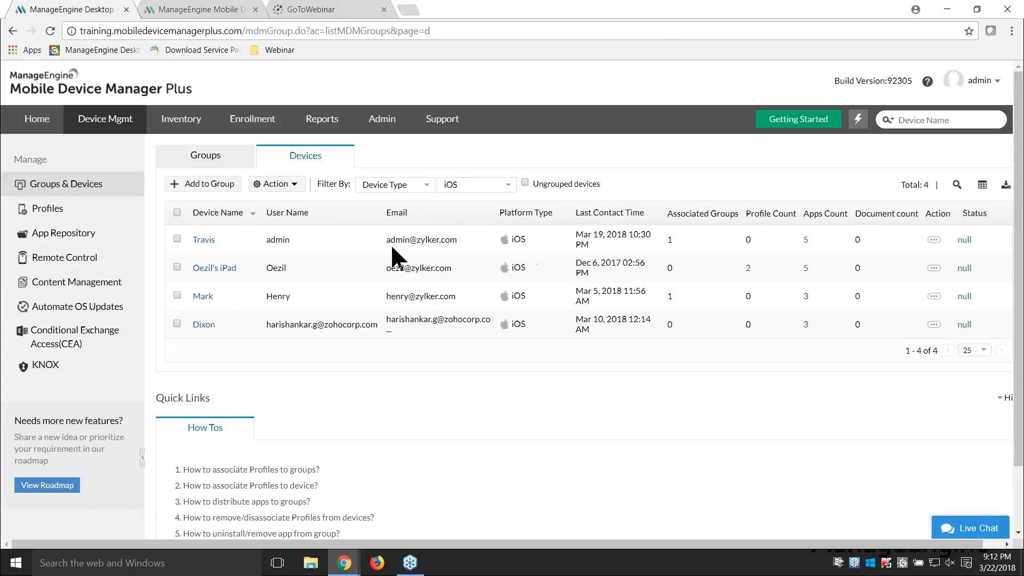
Step: Distribute Zoho Survey to the iPad in the device list, using the Add to device App Catalog option
{"action": "left_click", "coordinate": [176, 265]}
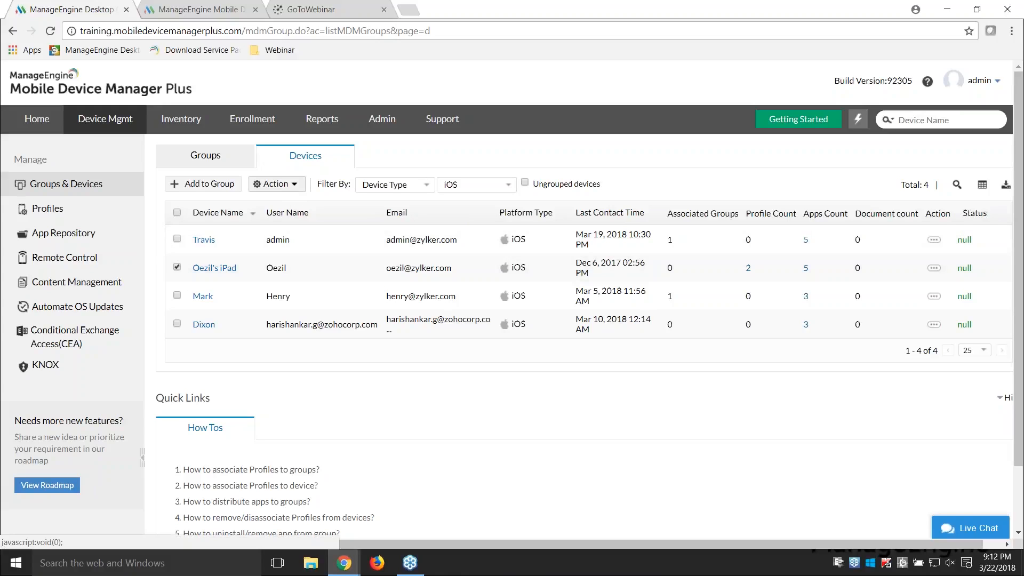
{"action": "left_click", "coordinate": [276, 183]}
{"action": "left_click", "coordinate": [287, 227]}
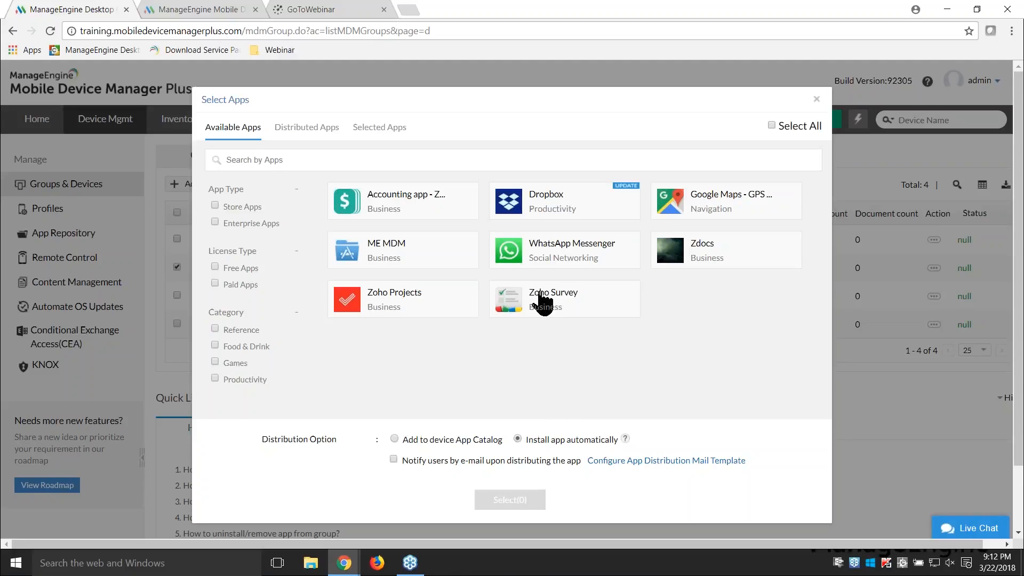
{"action": "left_click", "coordinate": [416, 159]}
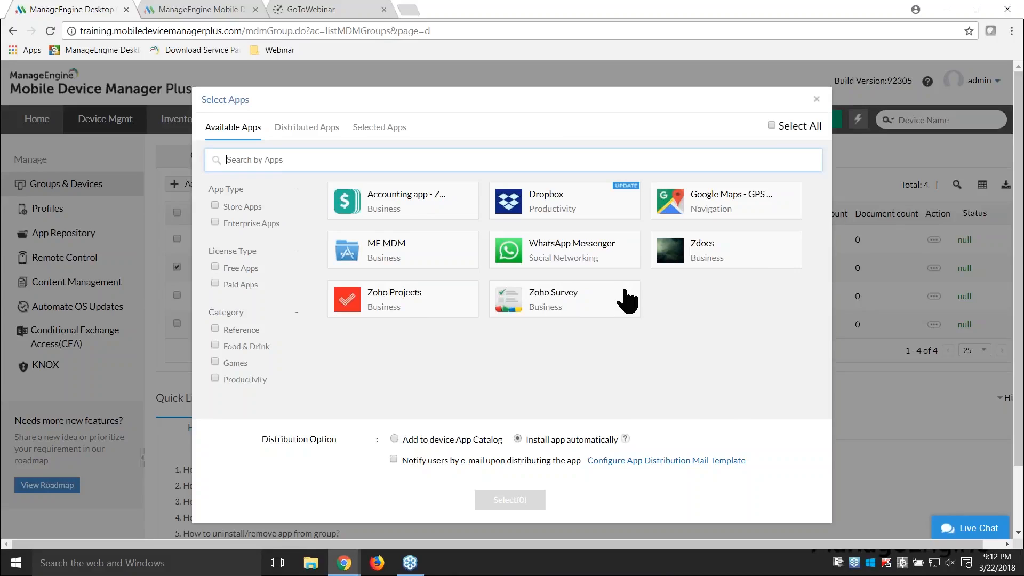
{"action": "left_click", "coordinate": [592, 298]}
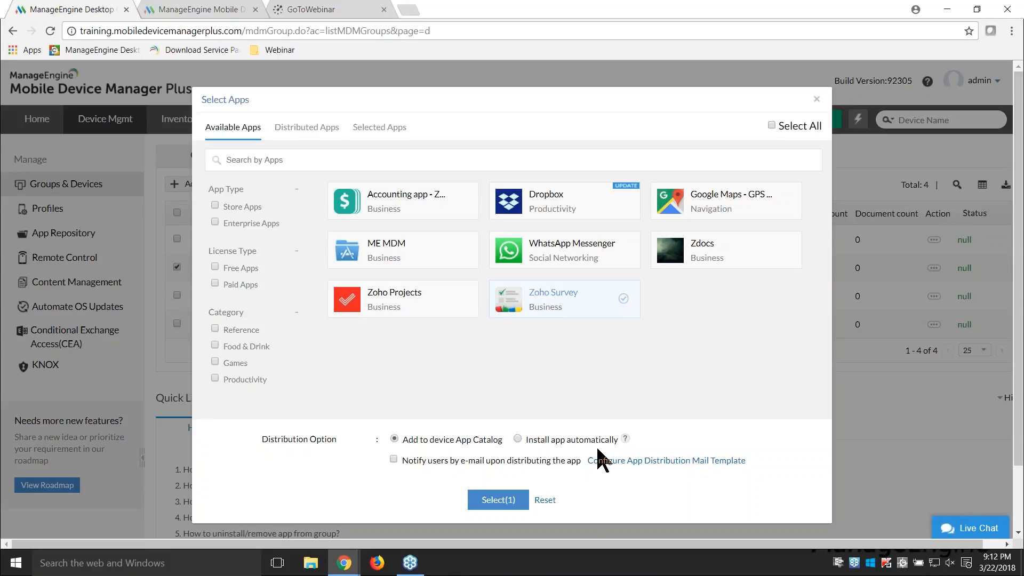
{"action": "left_click", "coordinate": [501, 501]}
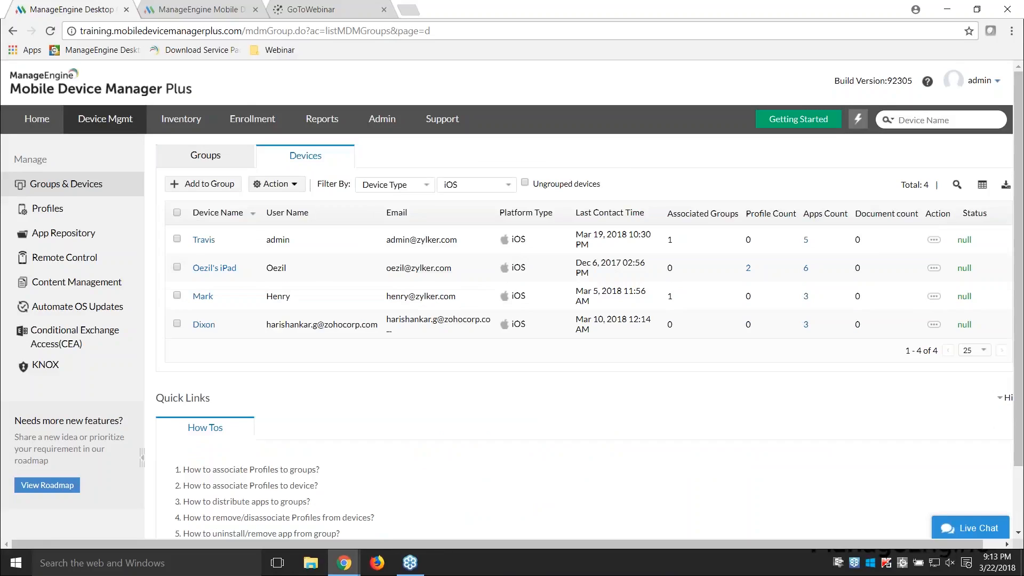
Step: Open the iPad's details and examine the execution status and remarks of its distributed apps
{"action": "left_click", "coordinate": [219, 268]}
{"action": "left_click", "coordinate": [303, 280]}
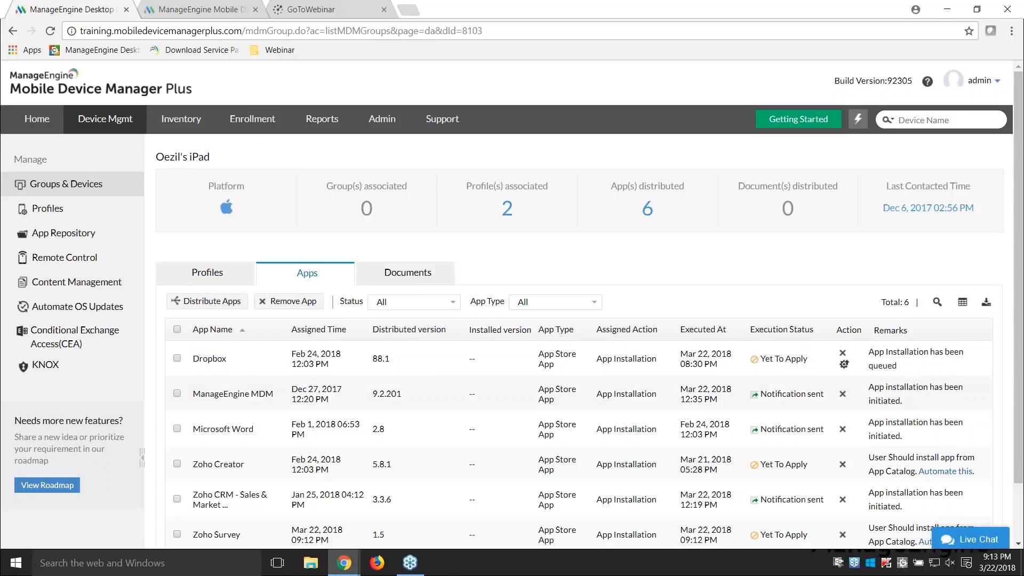
{"action": "scroll", "coordinate": [512, 304], "scroll_direction": "down", "scroll_amount": 2}
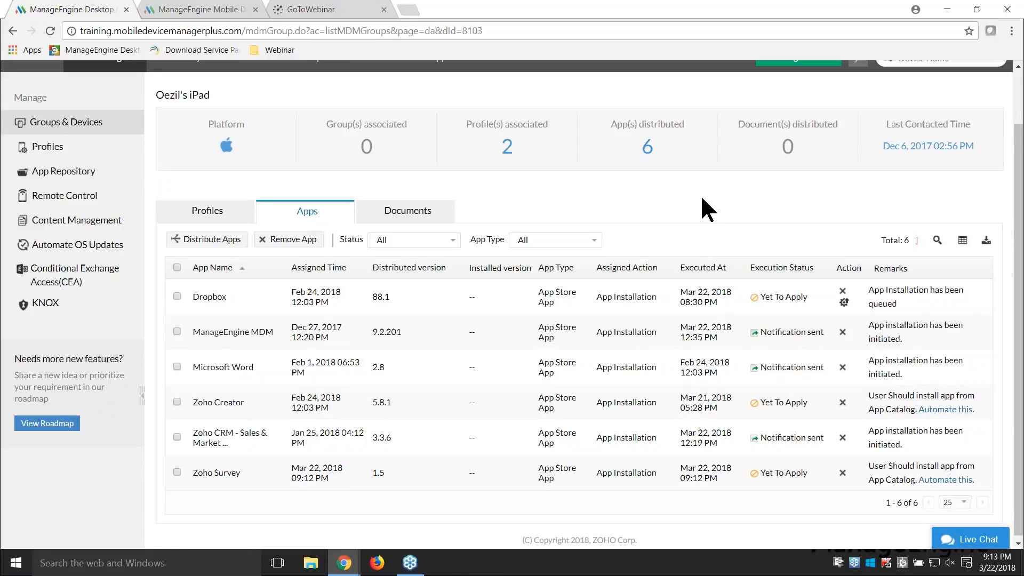
{"action": "key", "text": "alt+Tab"}
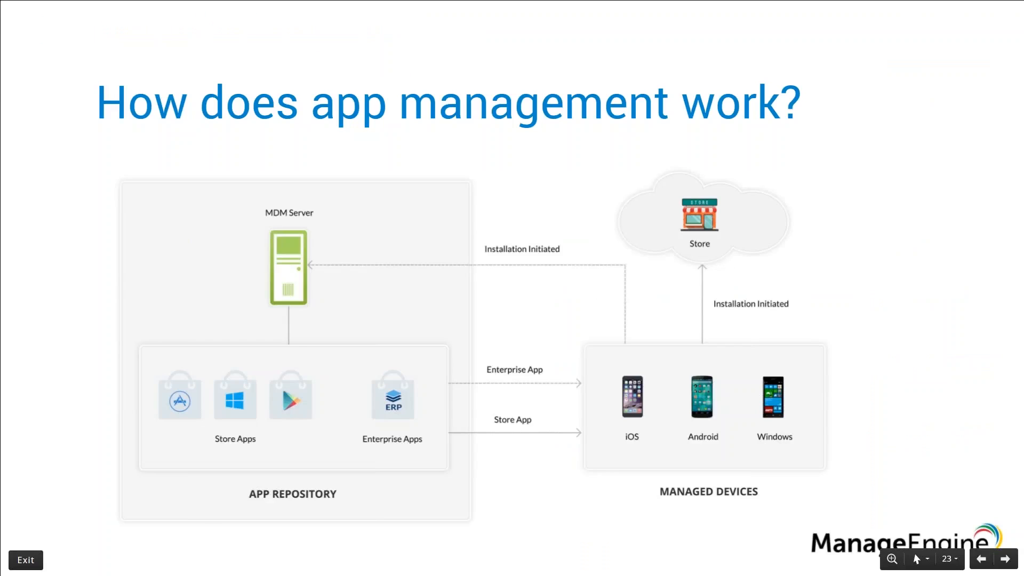
{"action": "key", "text": "Right"}
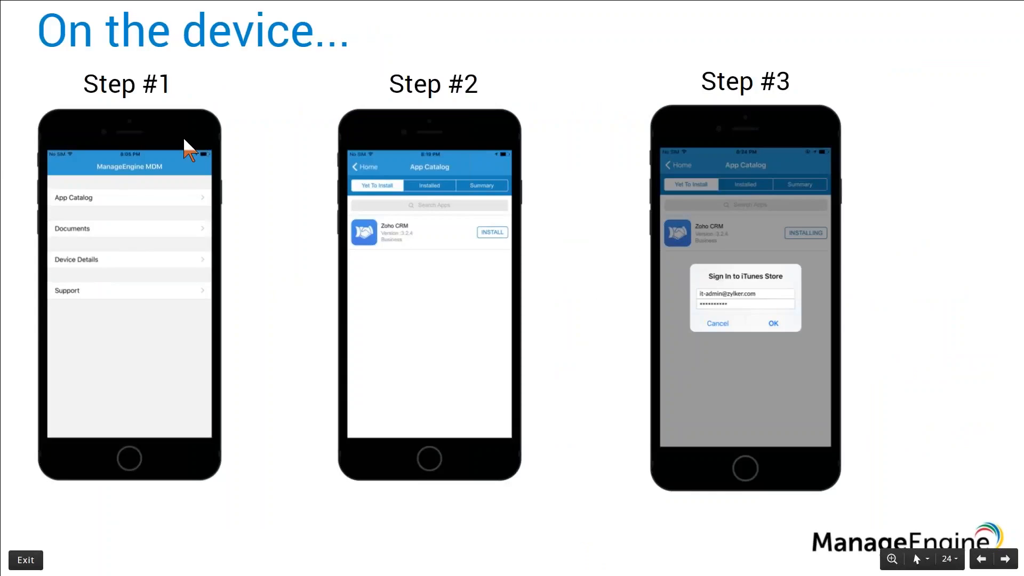
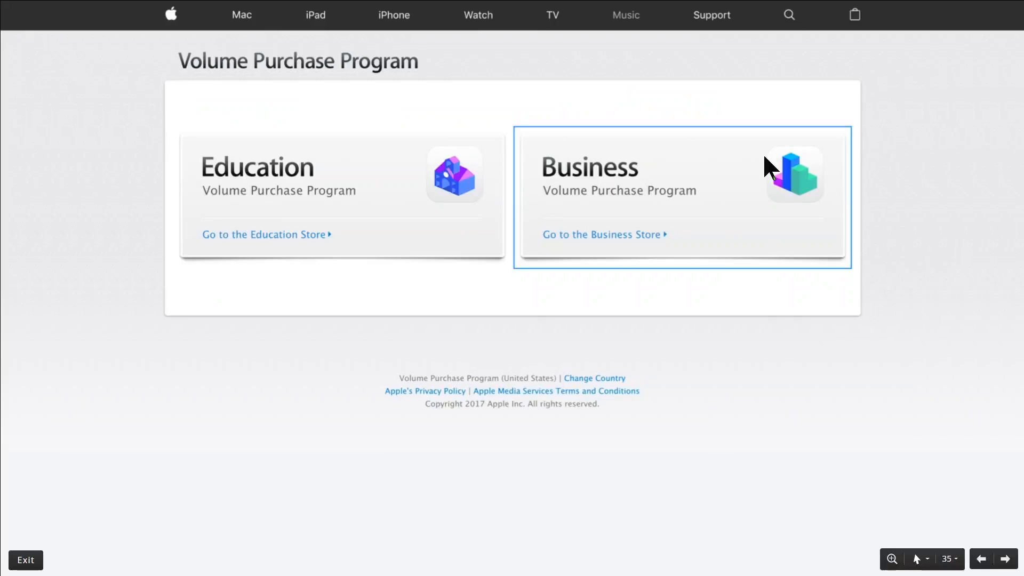
Step: Go through the presentation's Volume Purchase Program screens for reaching the Account Summary from the Business store's account menu
{"action": "left_click", "coordinate": [813, 58]}
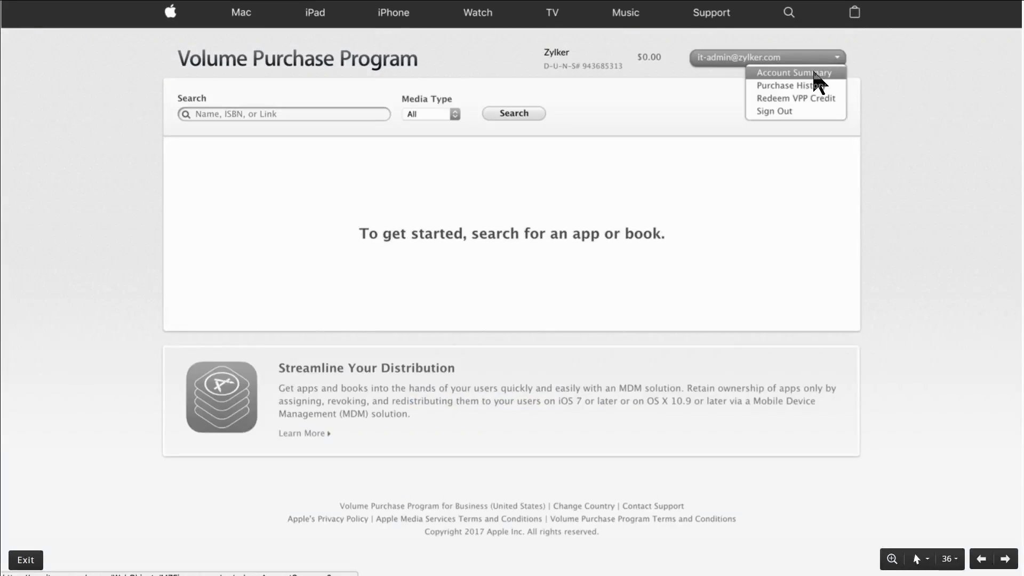
{"action": "left_click", "coordinate": [815, 73]}
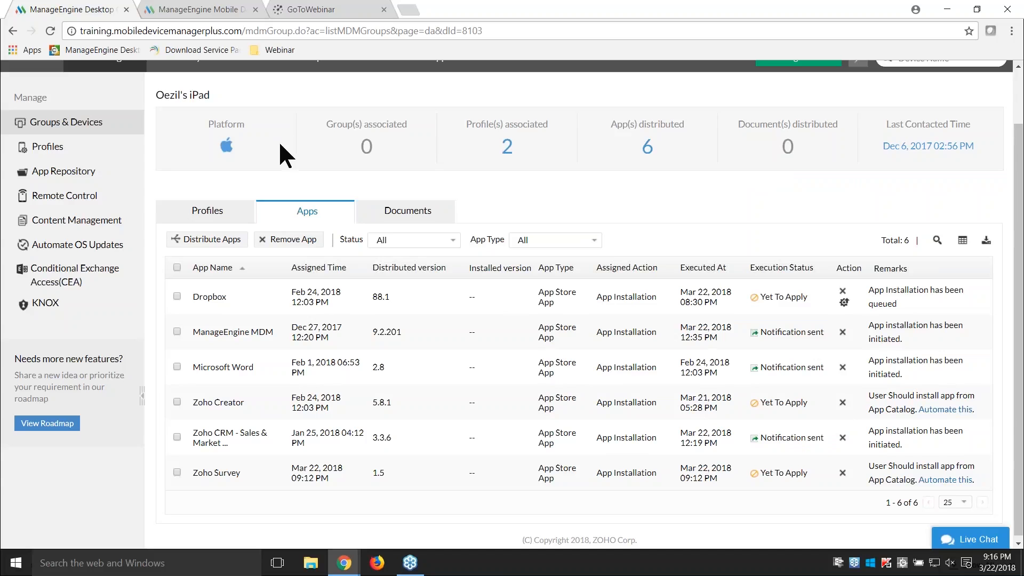
Step: Switch to the device management console and open the App Repository's iOS VPP Distribution page to view the sToken details
{"action": "scroll", "coordinate": [279, 148], "scroll_direction": "up", "scroll_amount": 2}
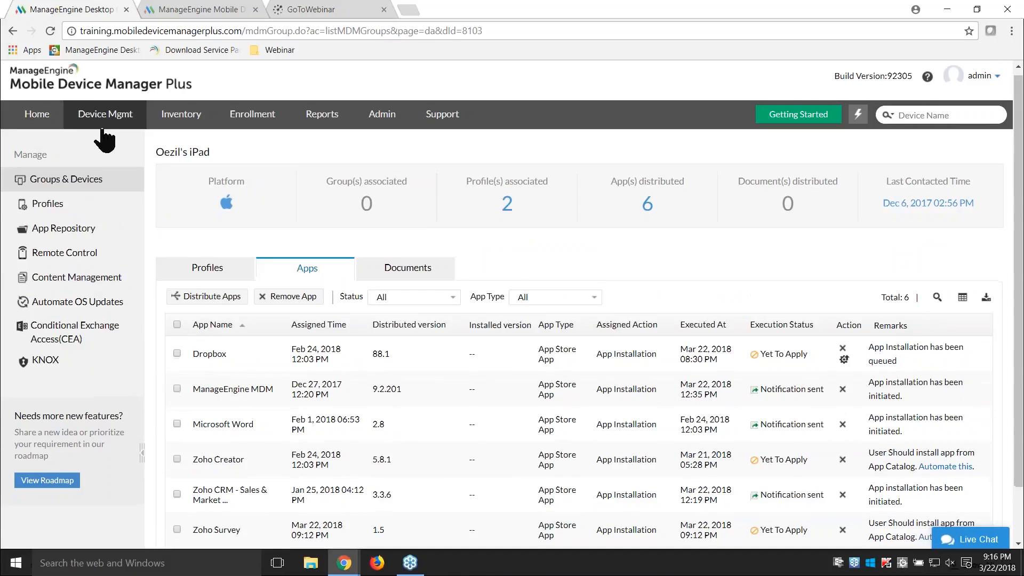
{"action": "left_click", "coordinate": [75, 229]}
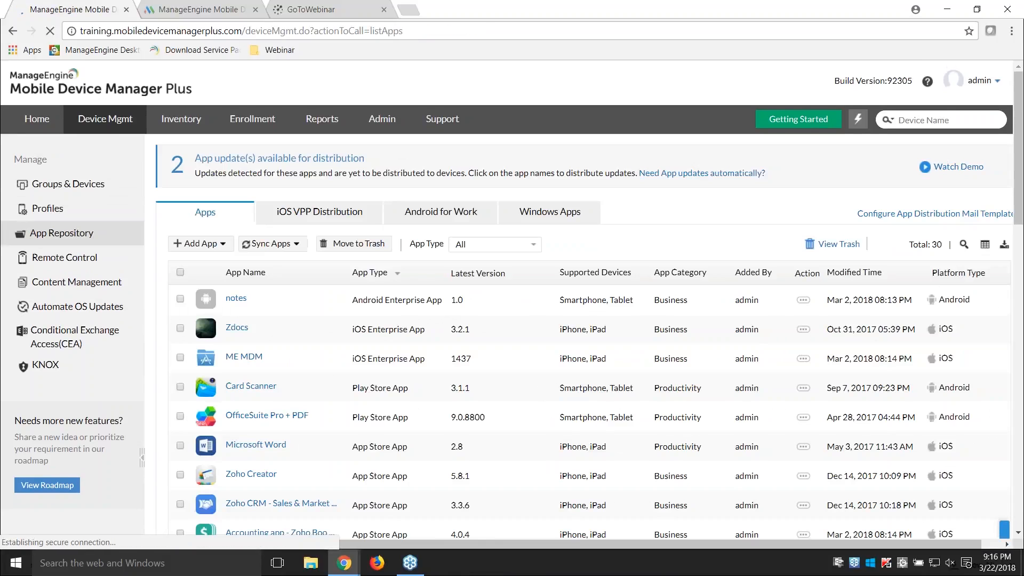
{"action": "left_click", "coordinate": [337, 213]}
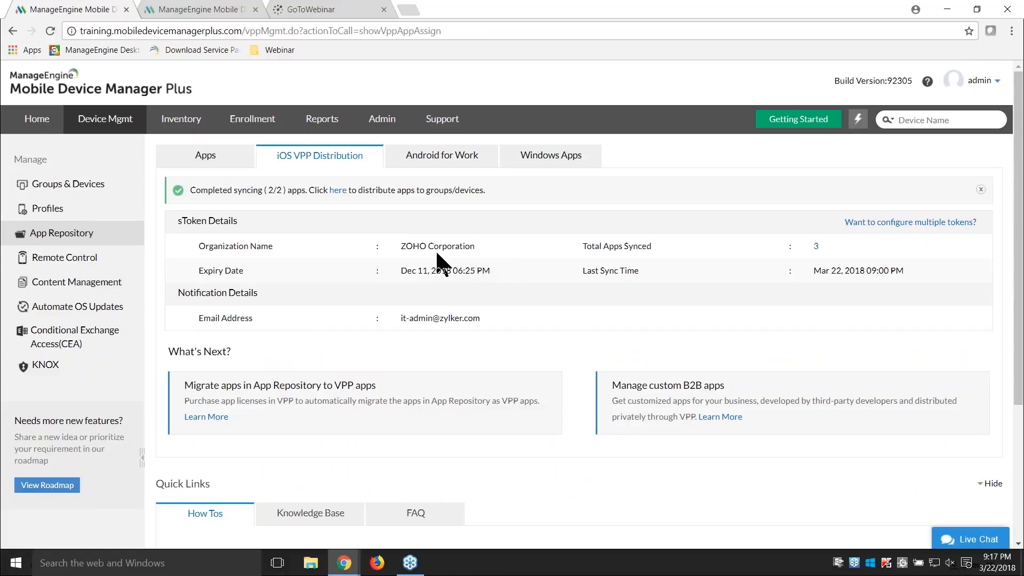
Step: In the second, unconfigured server console, start the iOS VPP Distribution setup and choose the .vpptoken file from Downloads as the sToken
{"action": "left_click", "coordinate": [173, 9]}
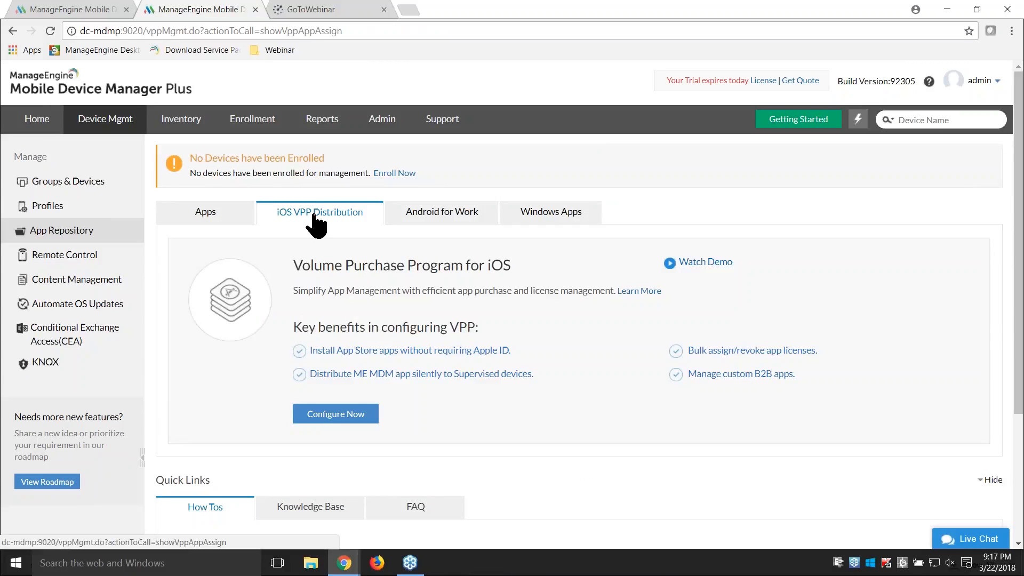
{"action": "left_click", "coordinate": [361, 420]}
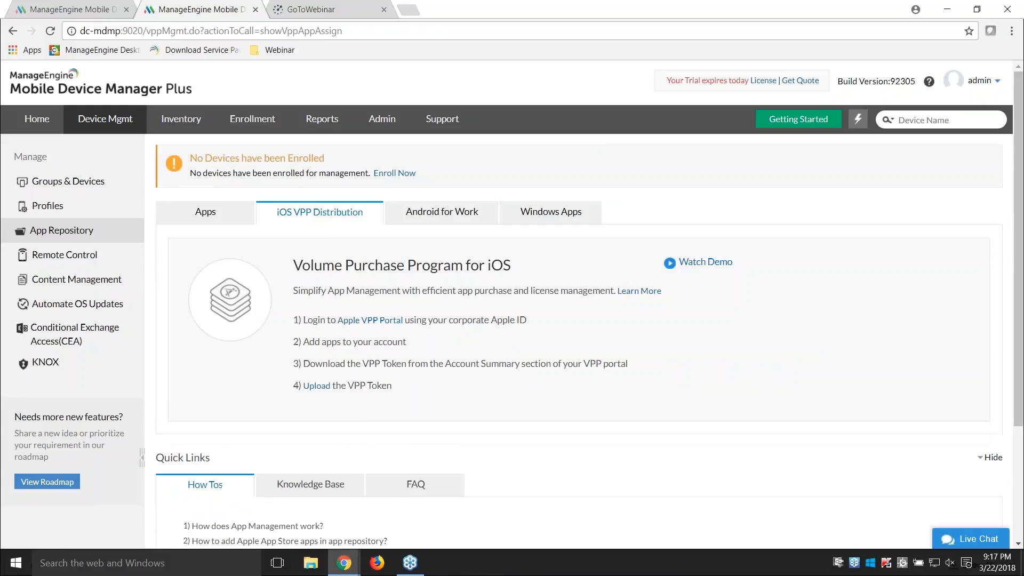
{"action": "left_click", "coordinate": [323, 387]}
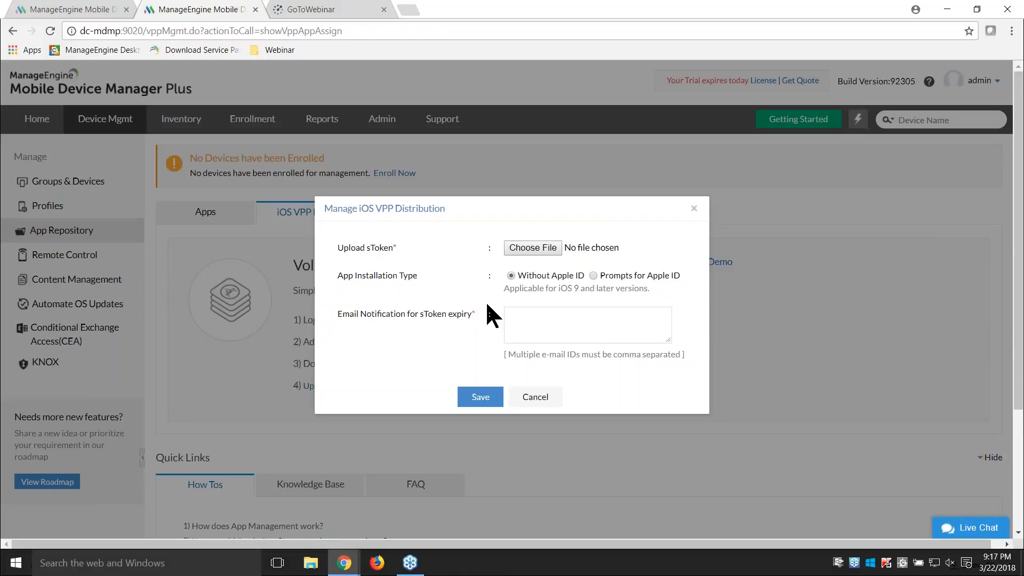
{"action": "left_click", "coordinate": [536, 247]}
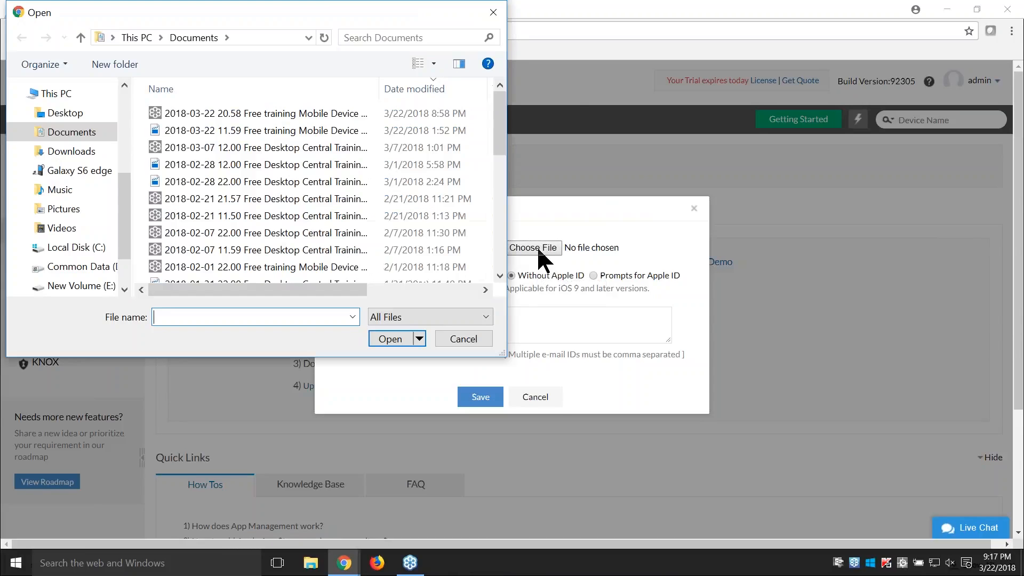
{"action": "left_click", "coordinate": [60, 151]}
{"action": "double_click", "coordinate": [199, 226]}
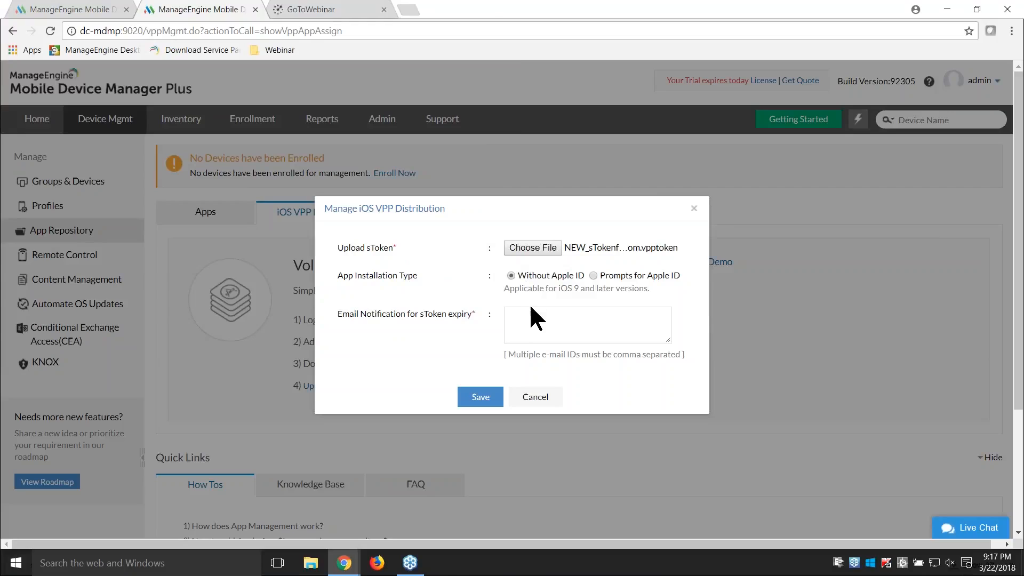
Step: Fill in the notification e-mail for sToken expiry, then close the dialog unsaved and return to the training console
{"action": "left_click", "coordinate": [531, 319]}
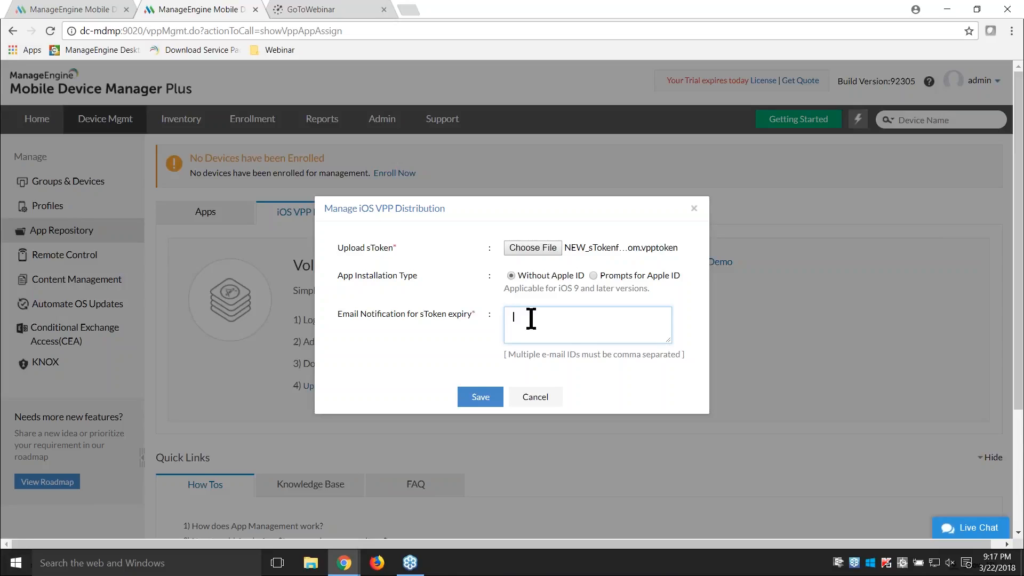
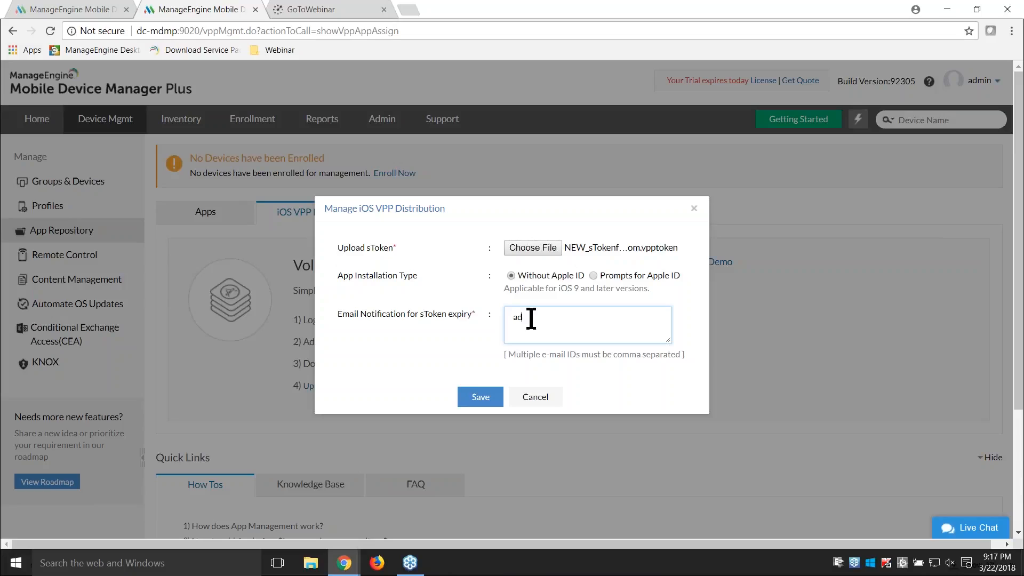
{"action": "left_click", "coordinate": [694, 209]}
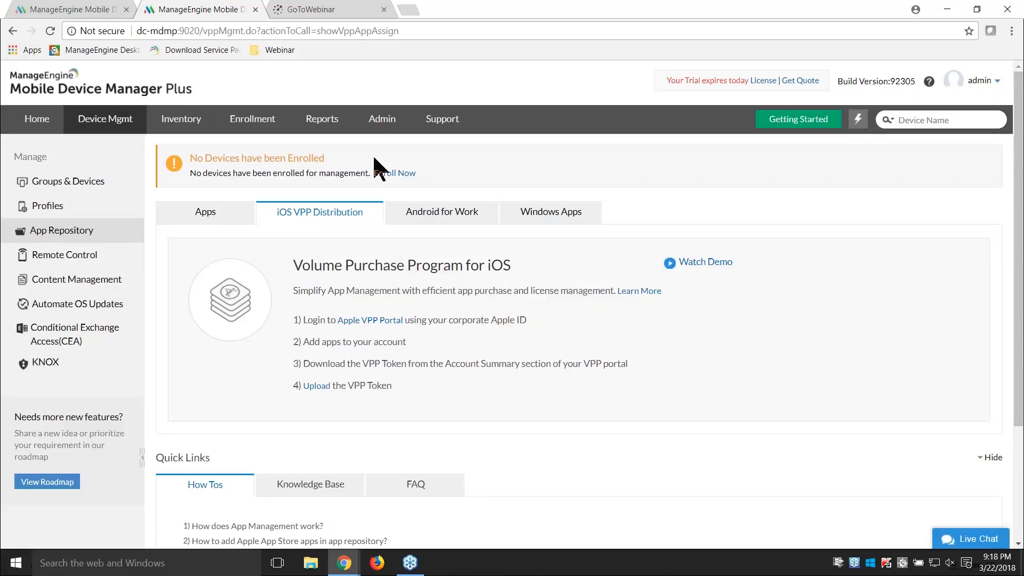
{"action": "left_click", "coordinate": [98, 8]}
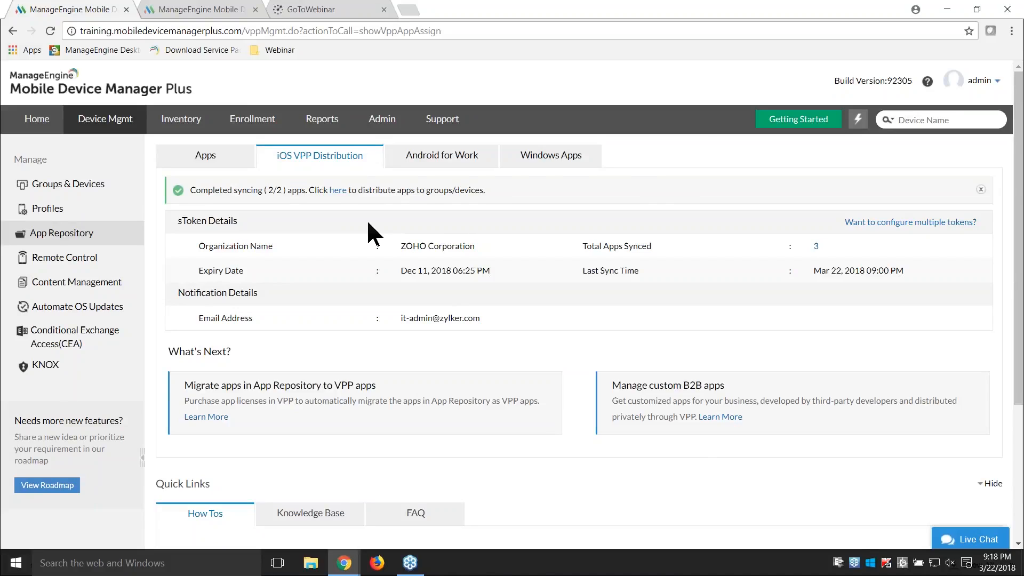
Step: Switch to the presentation and go through the Volume Purchase Program walkthrough of finding Zoho CRM and ordering a quantity of 100
{"action": "key", "text": "alt+Tab"}
{"action": "key", "text": "Right"}
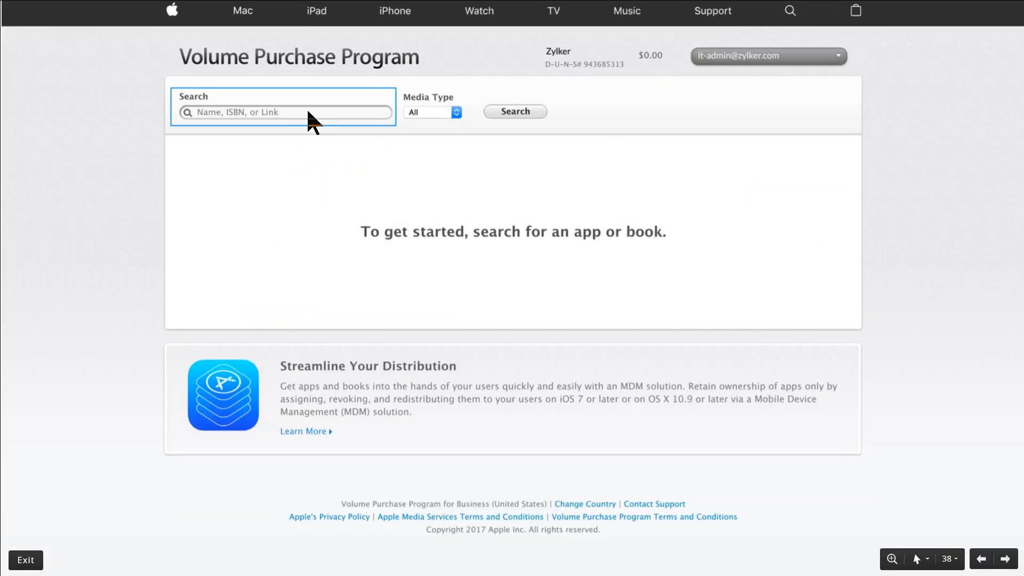
{"action": "key", "text": "Right"}
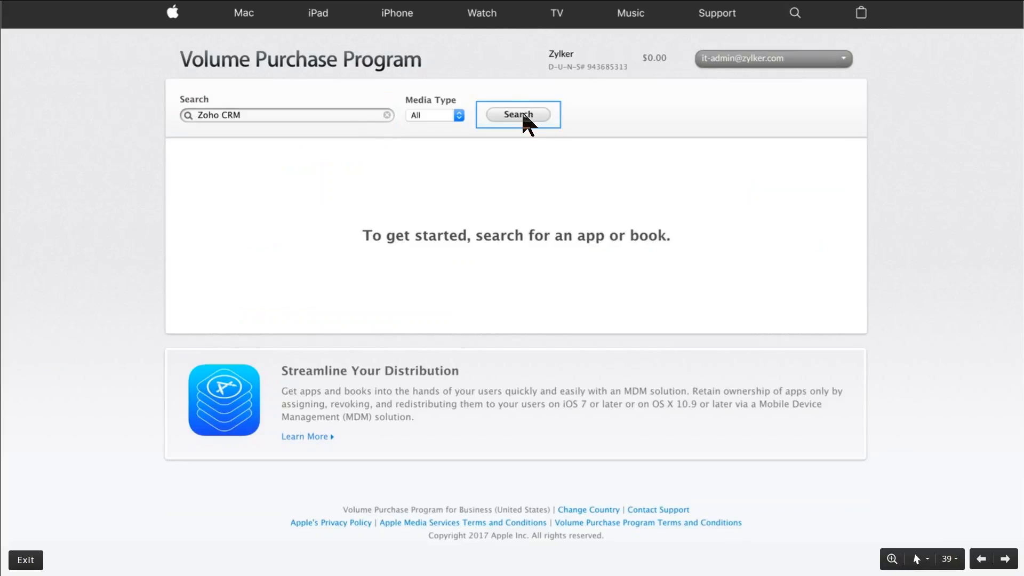
{"action": "key", "text": "Right"}
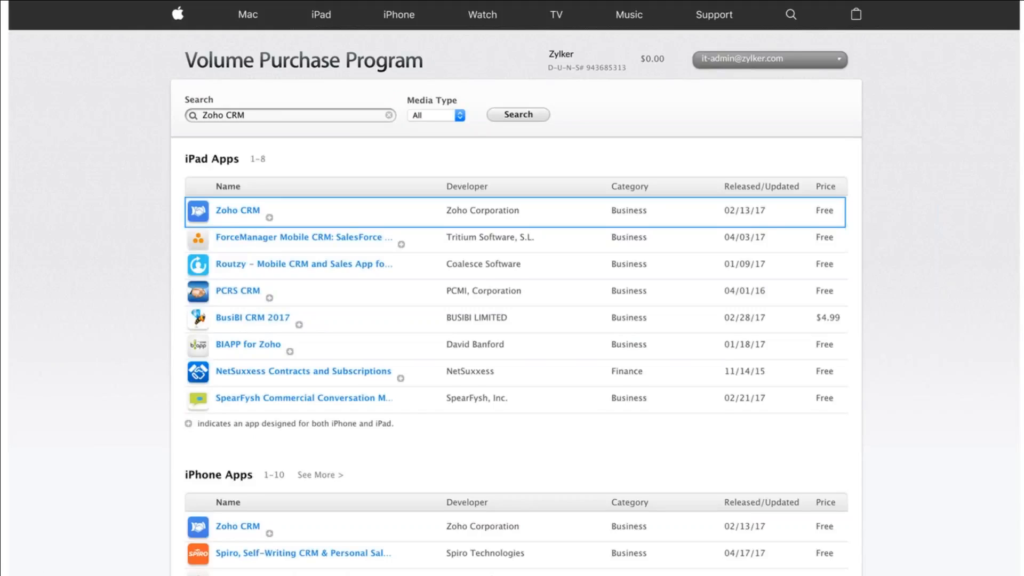
{"action": "key", "text": "Right"}
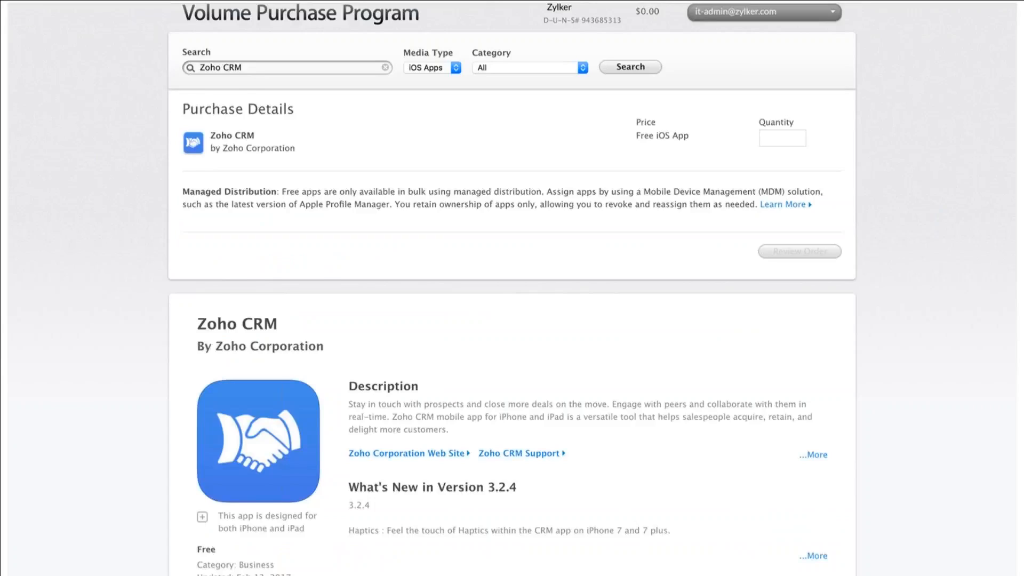
{"action": "key", "text": "Right"}
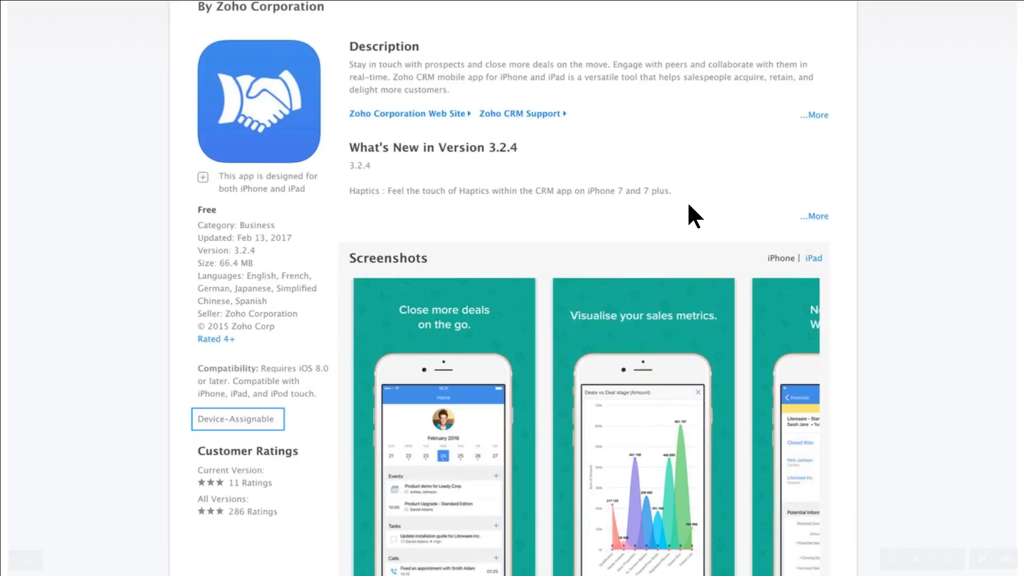
{"action": "key", "text": "Right"}
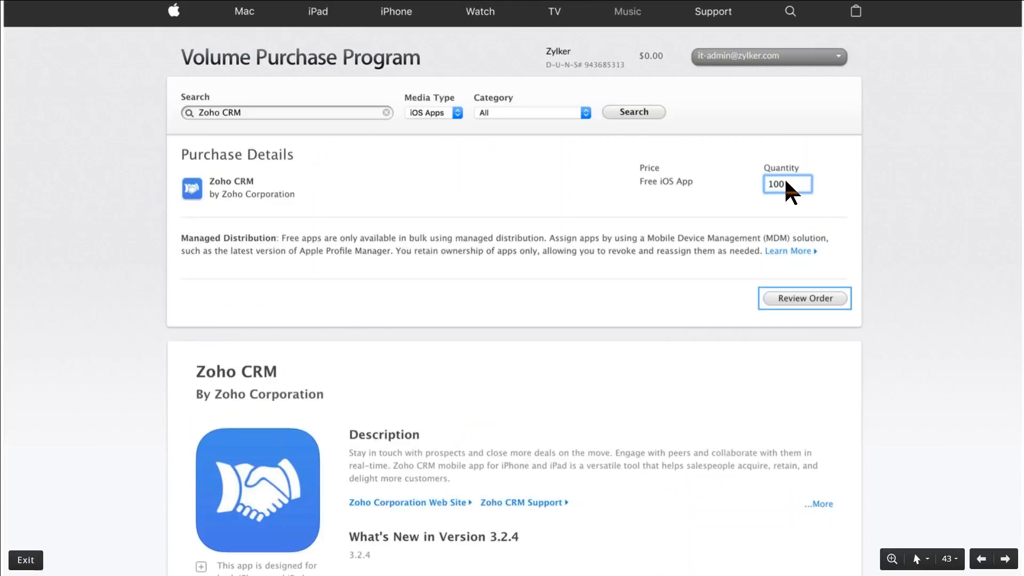
{"action": "left_click", "coordinate": [808, 299]}
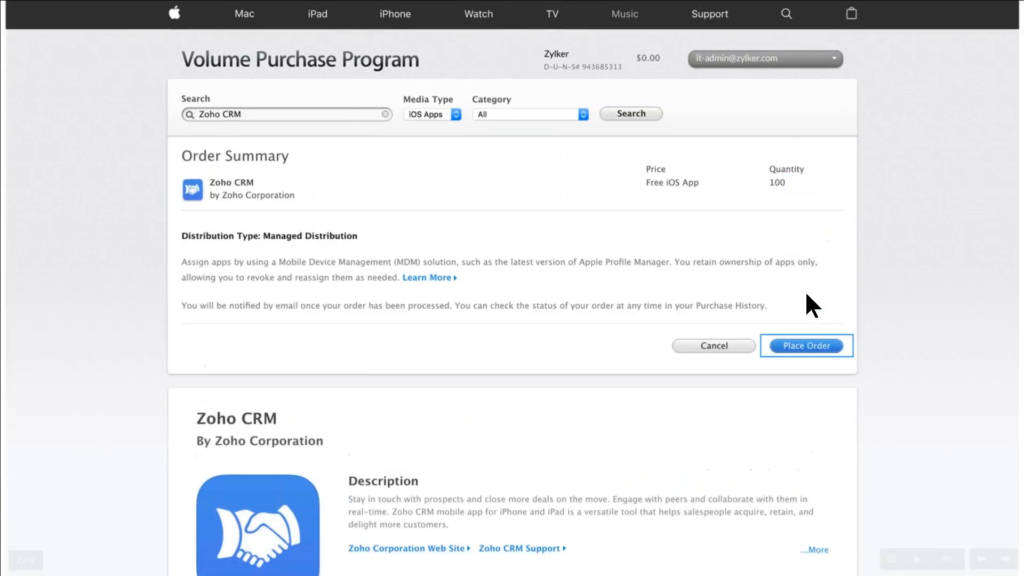
{"action": "left_click", "coordinate": [800, 350]}
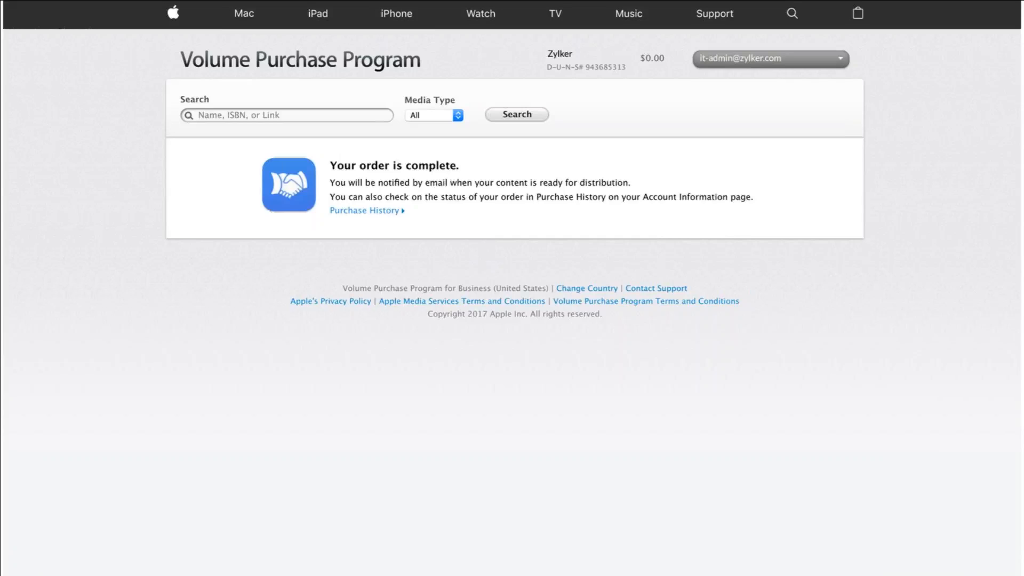
Step: Return to the device management console and sync the iOS VPP apps from the App Repository
{"action": "key", "text": "alt+Tab"}
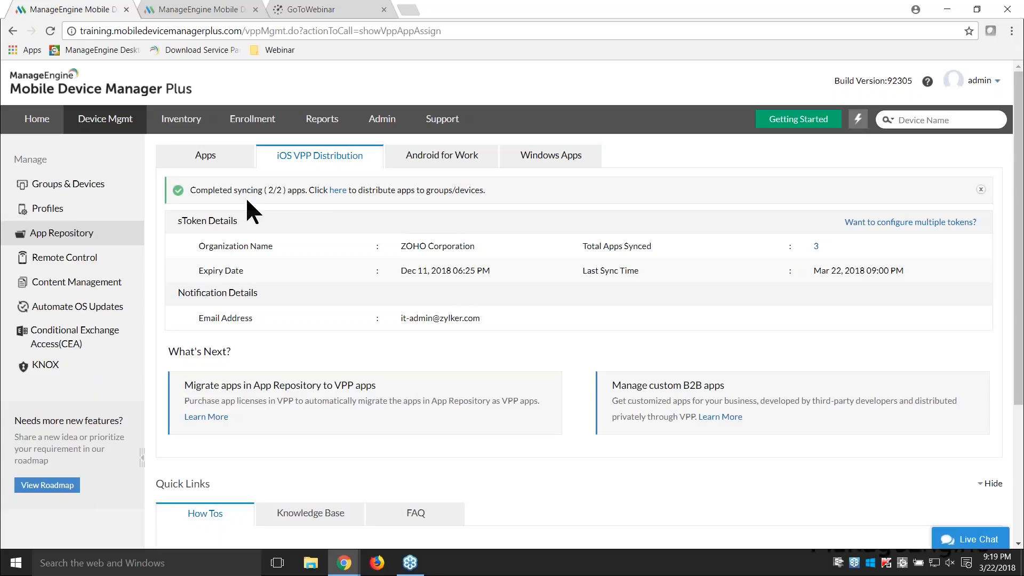
{"action": "left_click", "coordinate": [69, 235]}
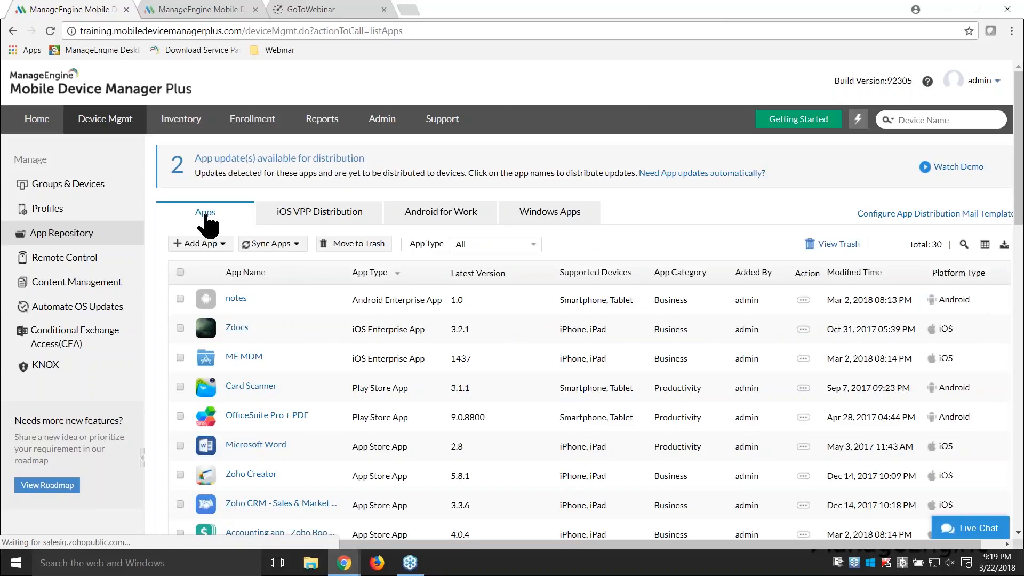
{"action": "left_click", "coordinate": [291, 247]}
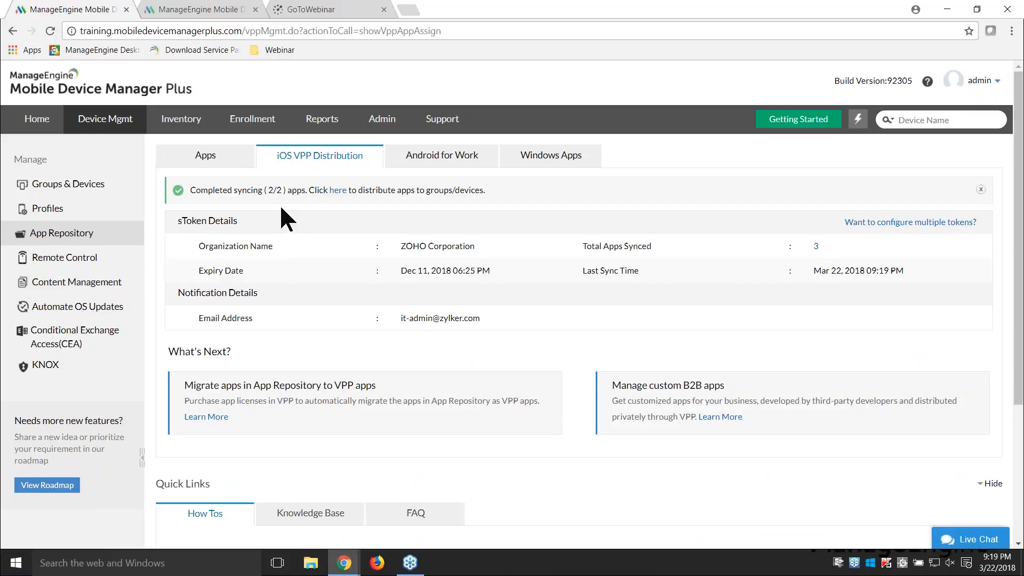
Step: Filter the app repository by App Store App and open the Zoho CRM - Sales & Marketing details to check its licenses
{"action": "left_click", "coordinate": [219, 154]}
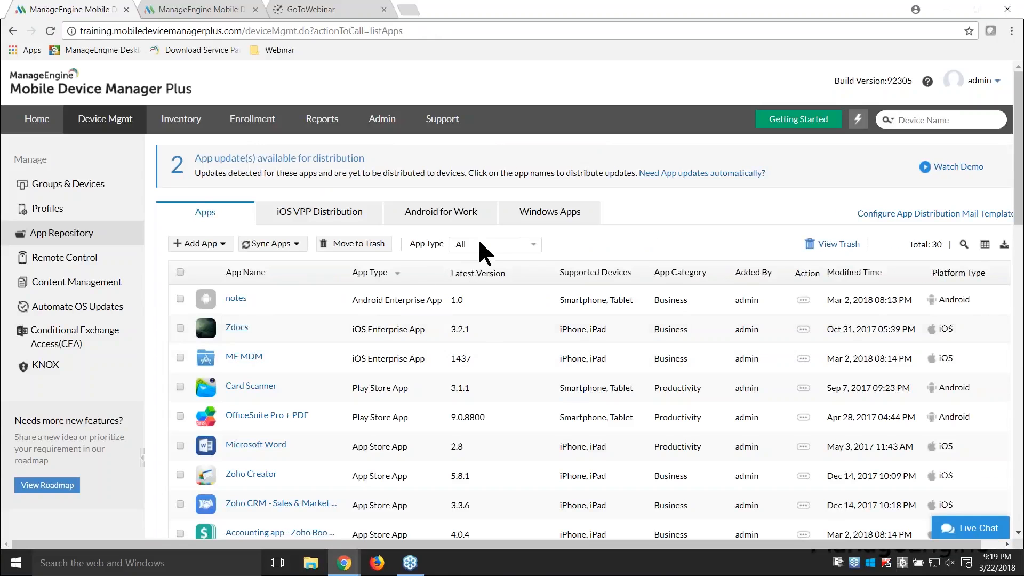
{"action": "left_click", "coordinate": [483, 248]}
{"action": "left_click", "coordinate": [484, 268]}
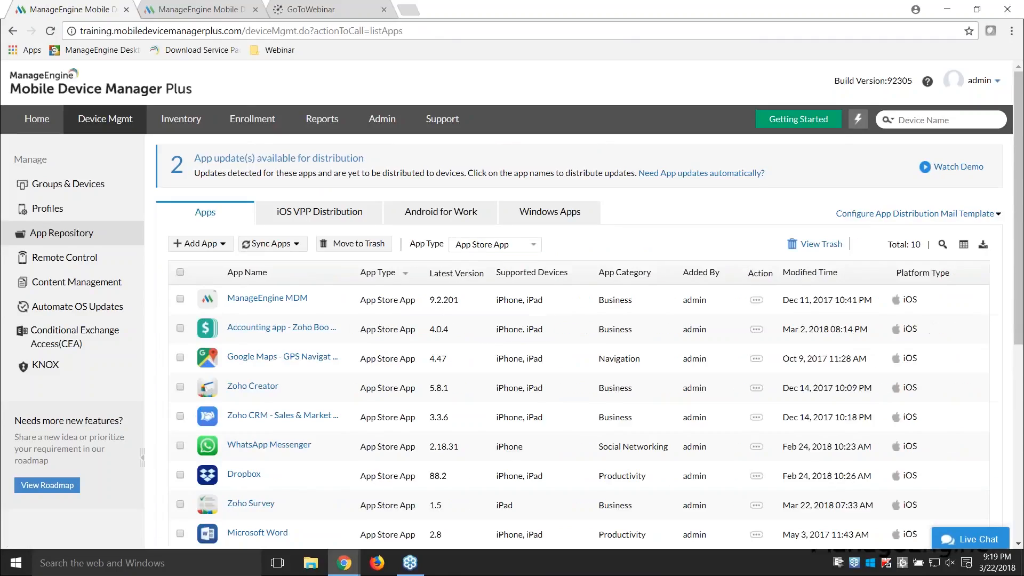
{"action": "left_click", "coordinate": [294, 418]}
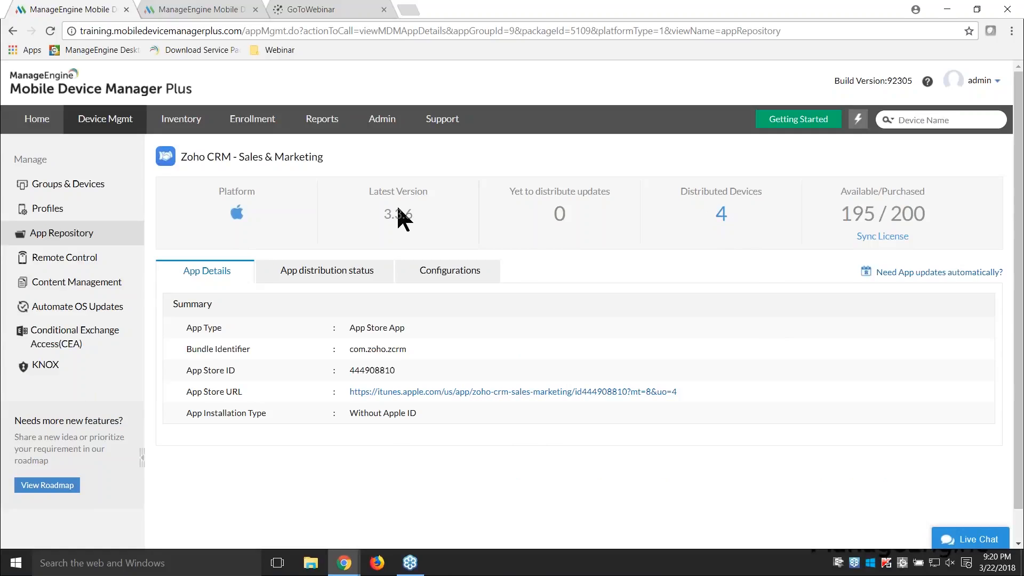
Step: Open the managed devices list under Groups & Devices and show only devices on the iOS platform
{"action": "left_click", "coordinate": [89, 184]}
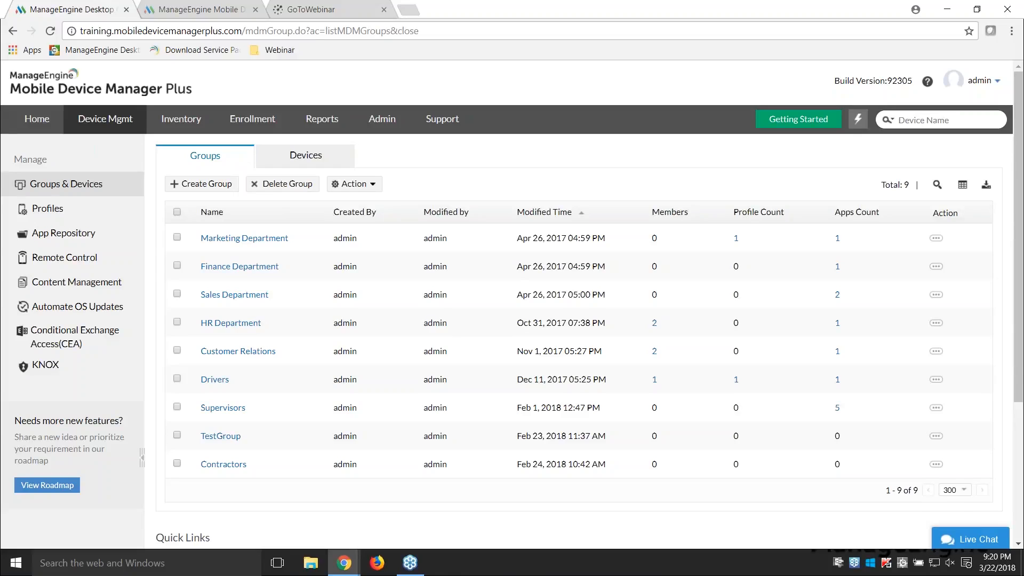
{"action": "left_click", "coordinate": [293, 163]}
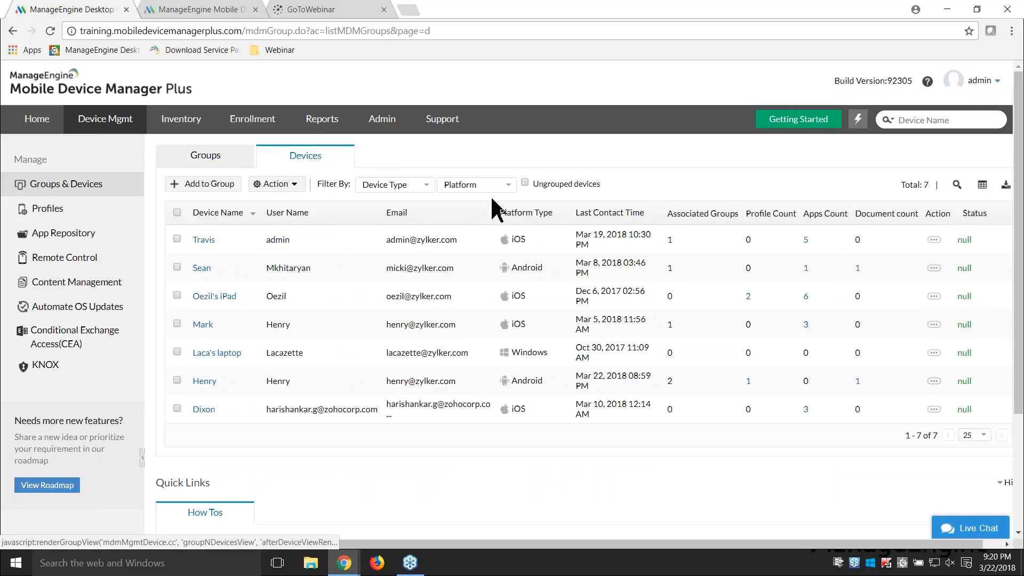
{"action": "left_click", "coordinate": [490, 185]}
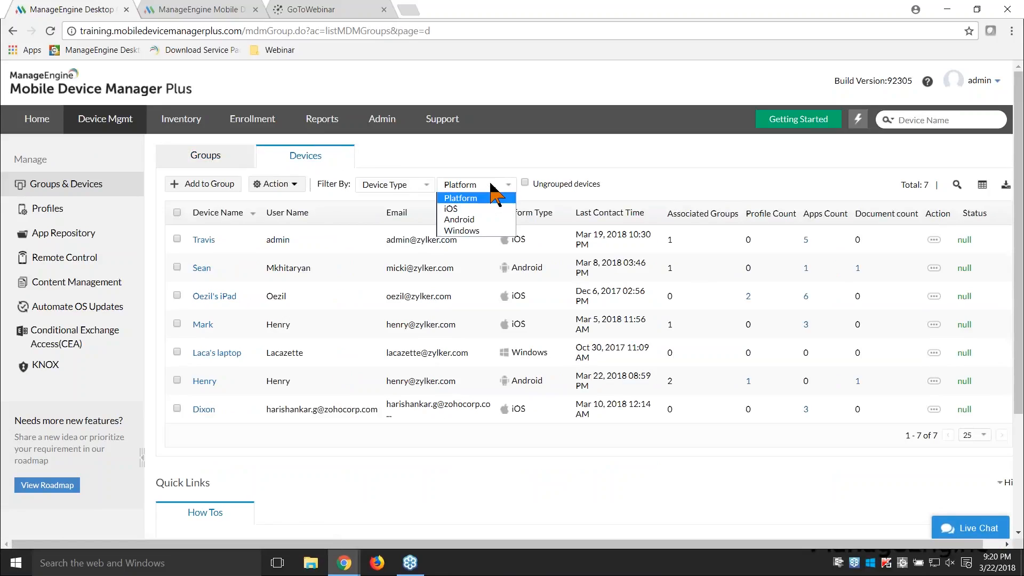
{"action": "left_click", "coordinate": [479, 209]}
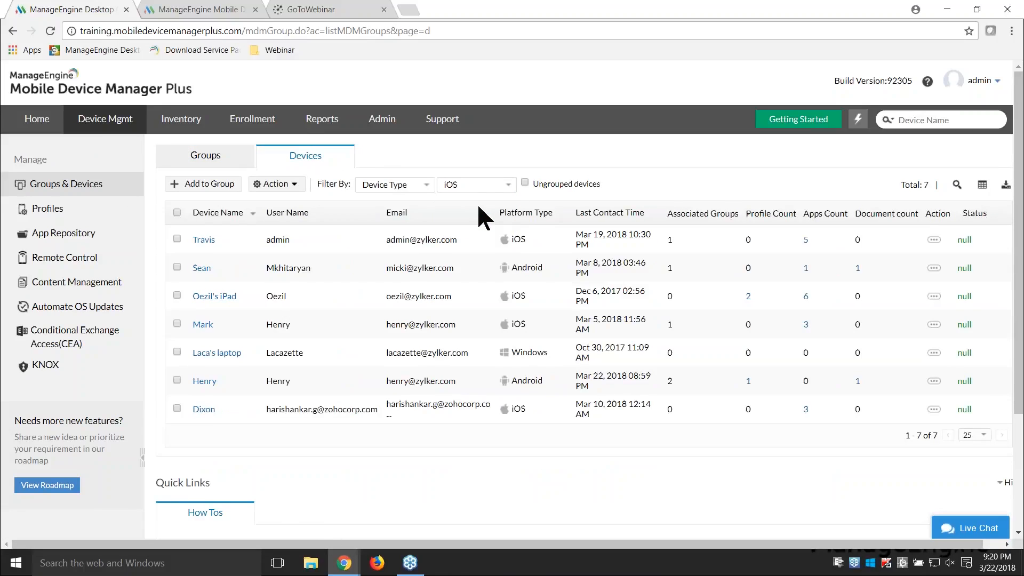
Step: Distribute Zoho Creator to all the listed iOS devices, using the Install app automatically option
{"action": "left_click", "coordinate": [176, 212]}
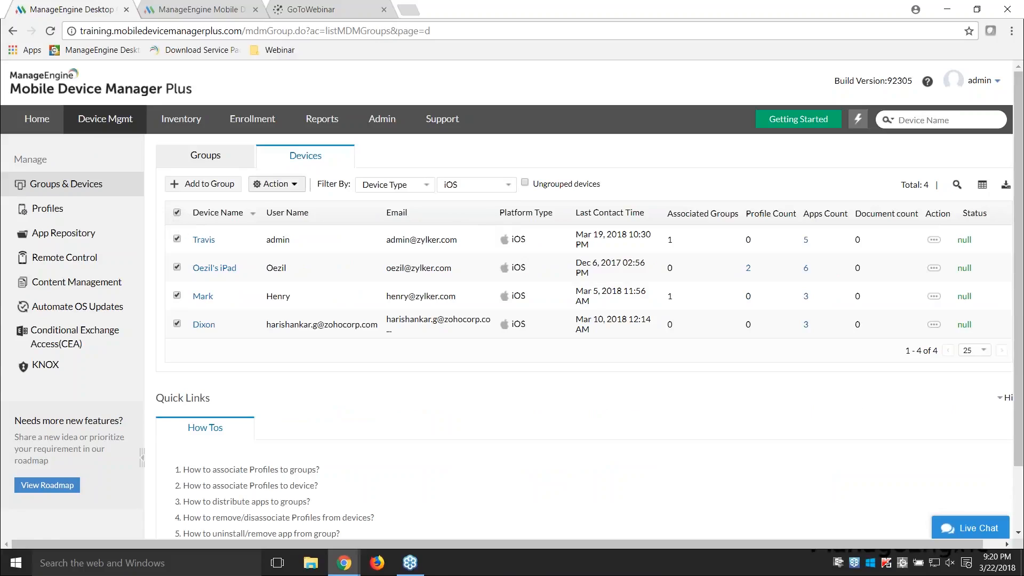
{"action": "left_click", "coordinate": [275, 185]}
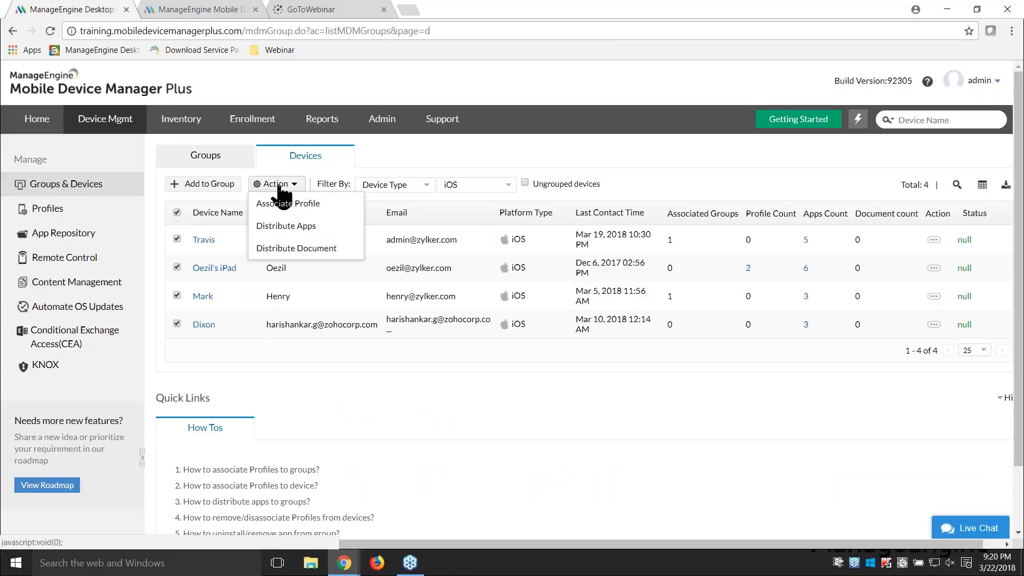
{"action": "left_click", "coordinate": [285, 226]}
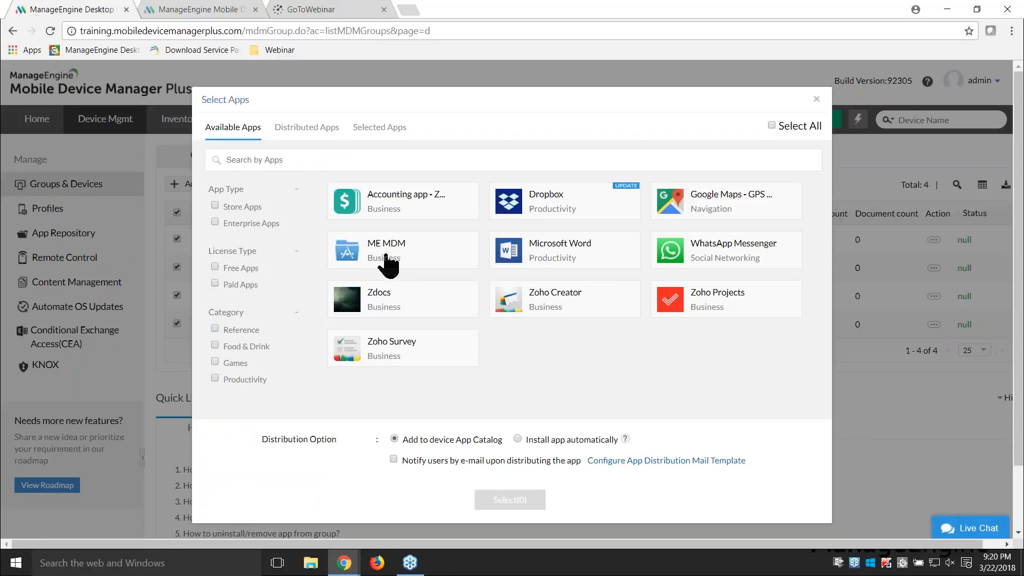
{"action": "left_click", "coordinate": [541, 302]}
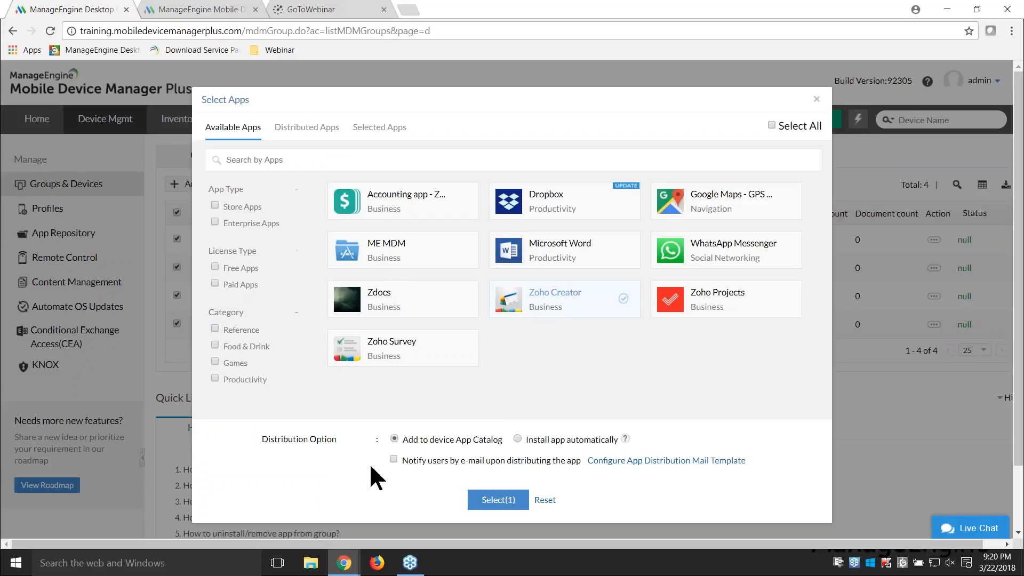
{"action": "left_click", "coordinate": [518, 436]}
{"action": "left_click", "coordinate": [501, 499]}
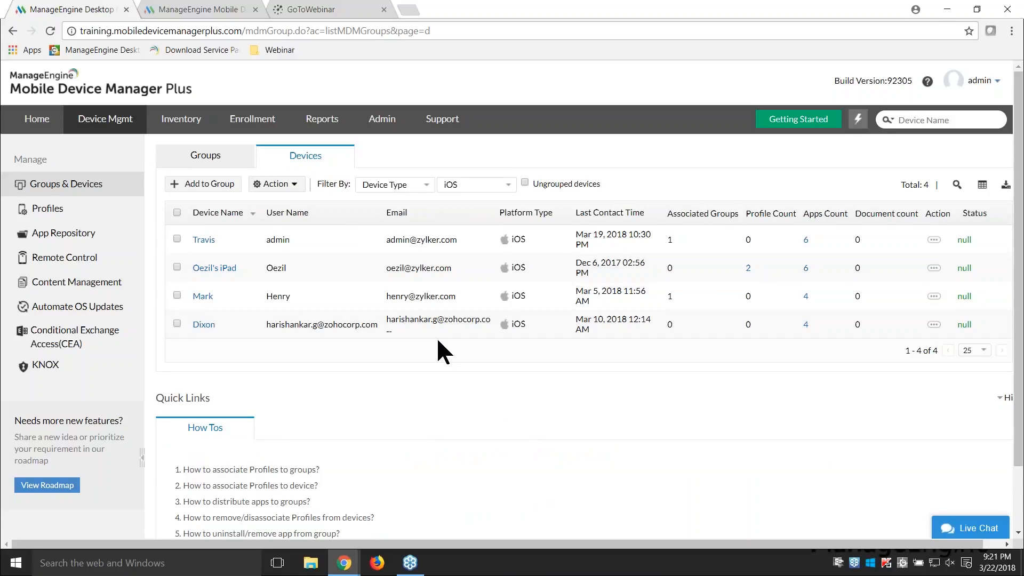
{"action": "key", "text": "alt+Tab"}
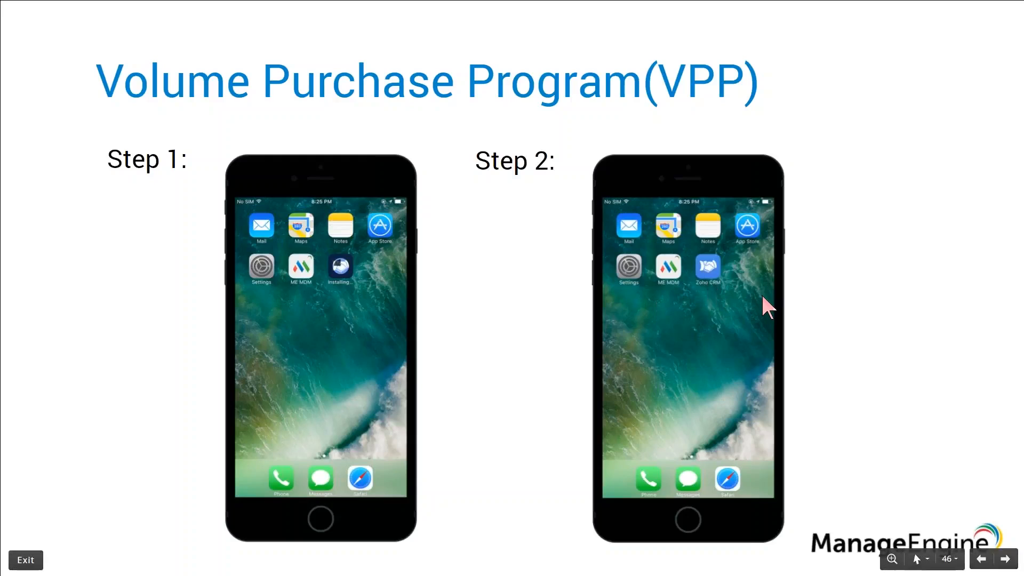
{"action": "key", "text": "Right"}
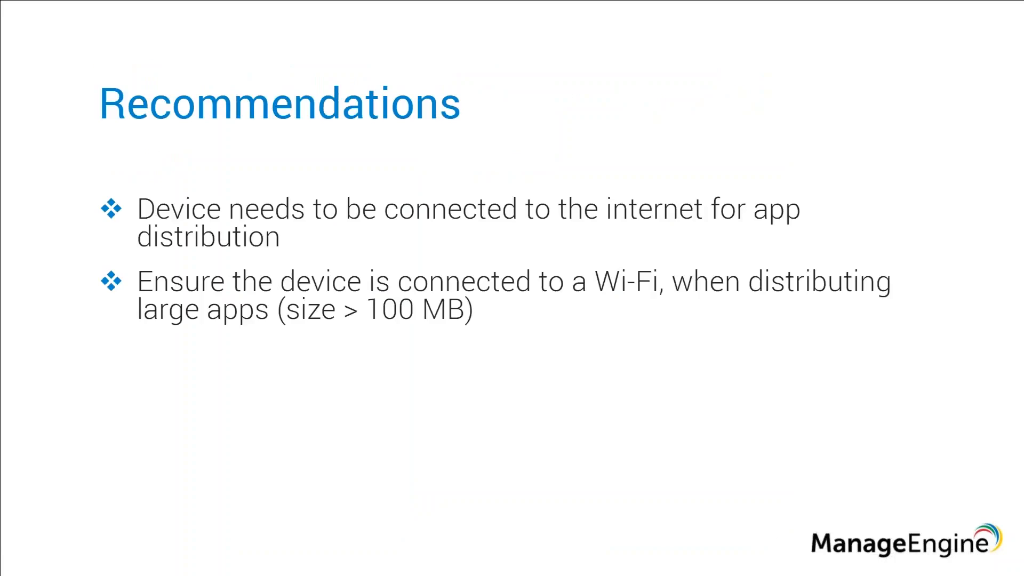
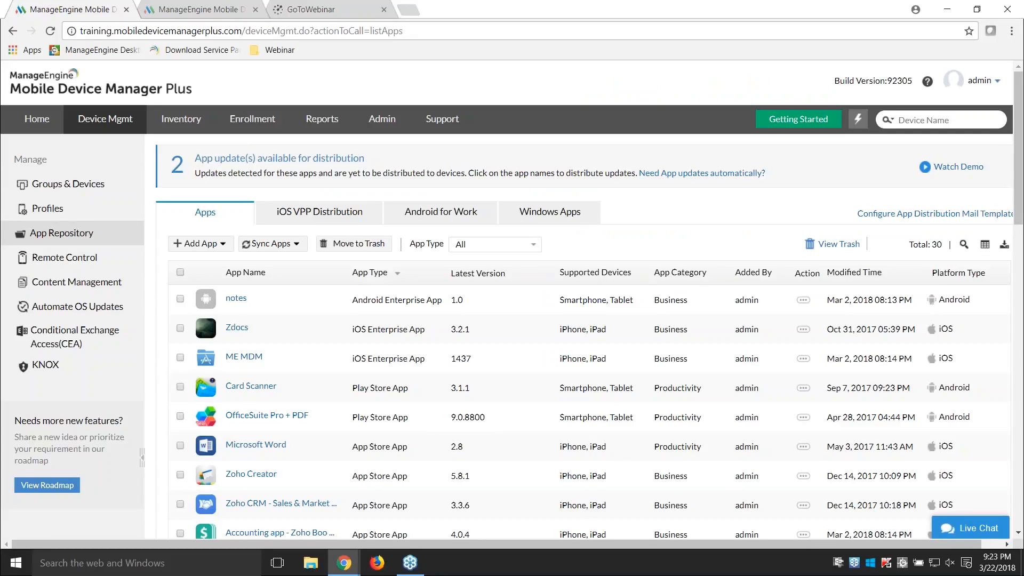
Step: Filter the App Repository to apps with available updates and distribute the Dropbox update to all its devices using Install update automatically
{"action": "scroll", "coordinate": [355, 387], "scroll_direction": "down", "scroll_amount": 1}
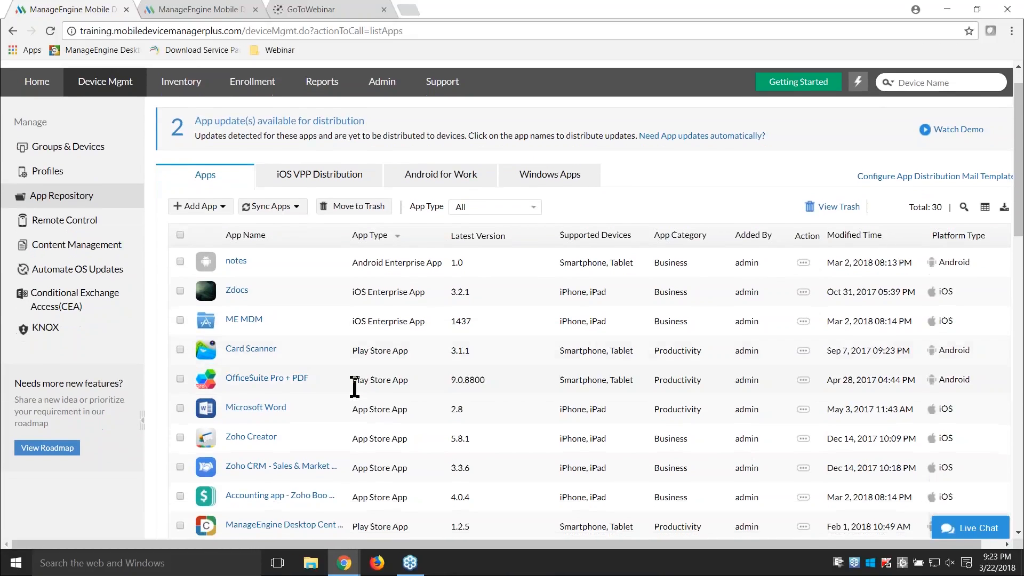
{"action": "scroll", "coordinate": [354, 387], "scroll_direction": "down", "scroll_amount": 3}
{"action": "scroll", "coordinate": [354, 388], "scroll_direction": "up", "scroll_amount": 2}
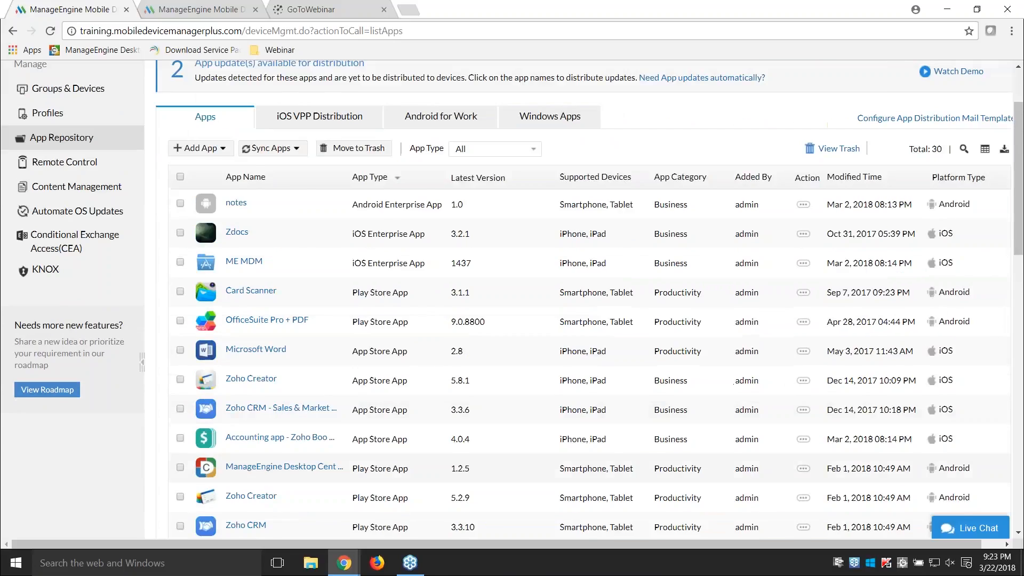
{"action": "scroll", "coordinate": [512, 299], "scroll_direction": "up", "scroll_amount": 1}
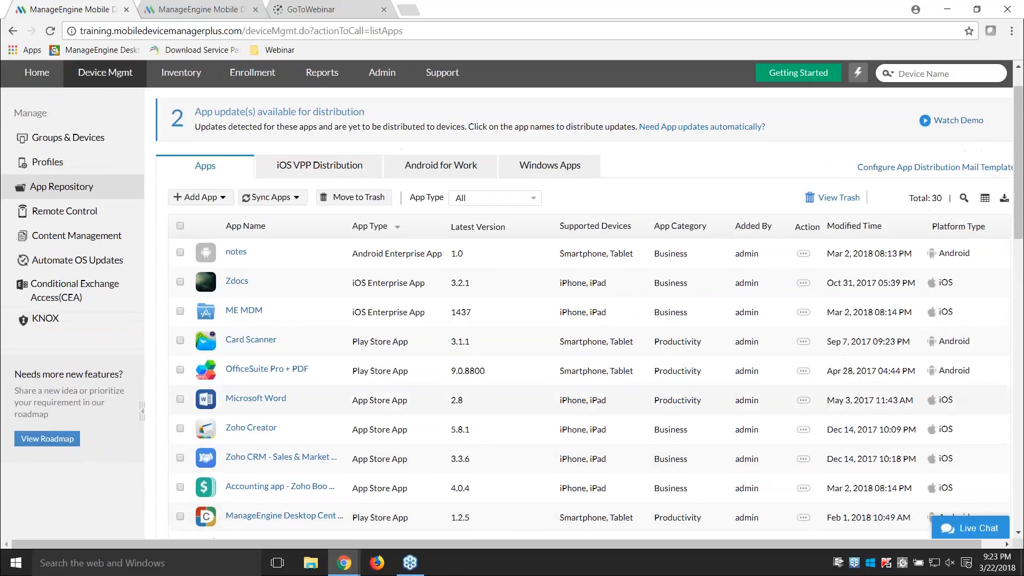
{"action": "left_click", "coordinate": [182, 122]}
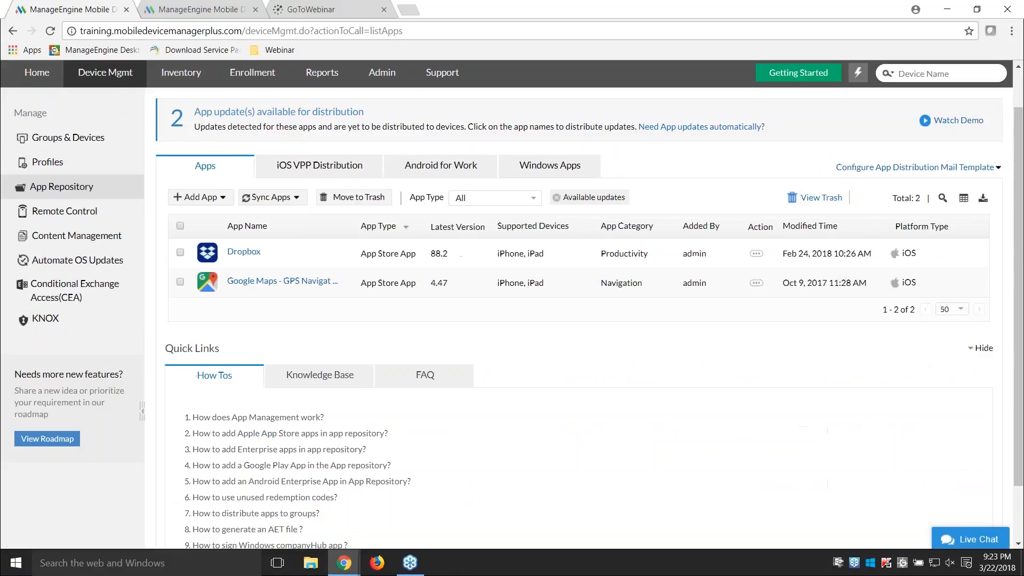
{"action": "left_click", "coordinate": [247, 255]}
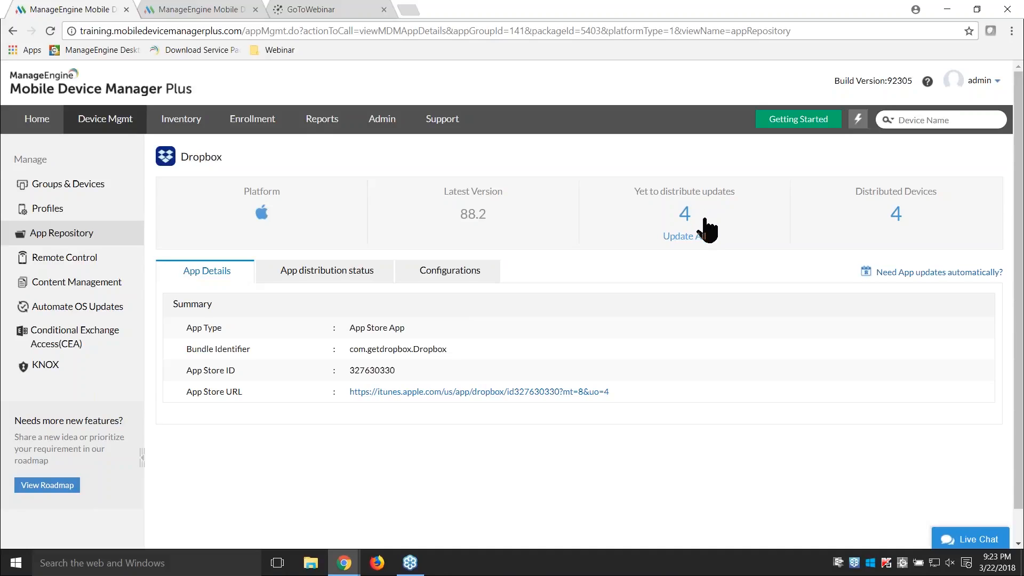
{"action": "left_click", "coordinate": [694, 235]}
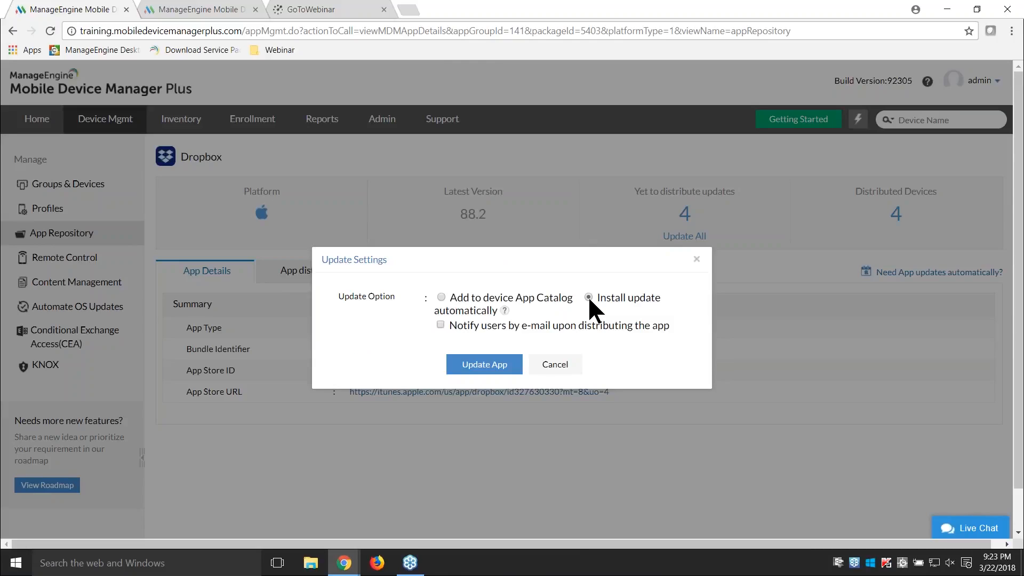
{"action": "left_click", "coordinate": [500, 369]}
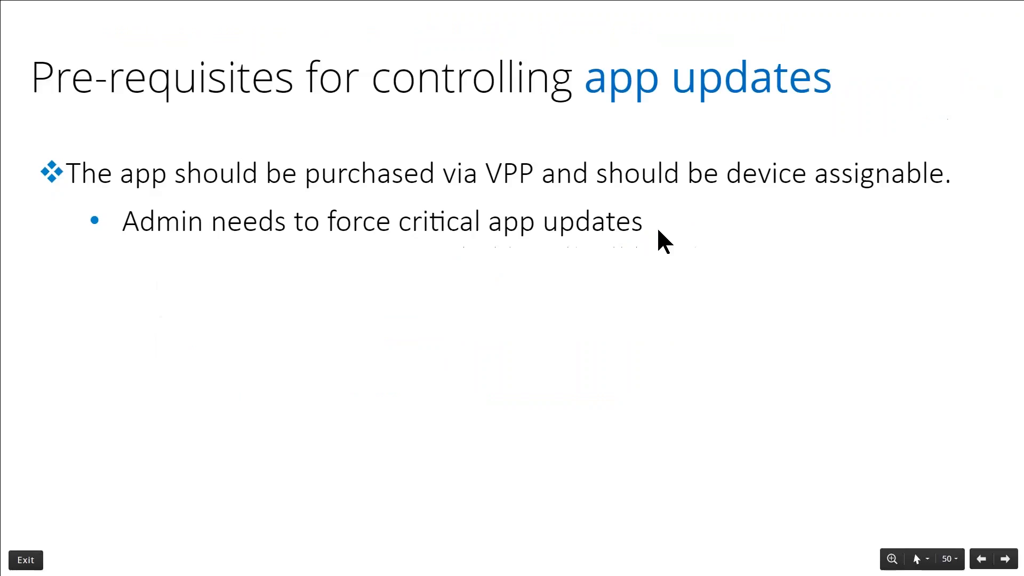
{"action": "key", "text": "Right"}
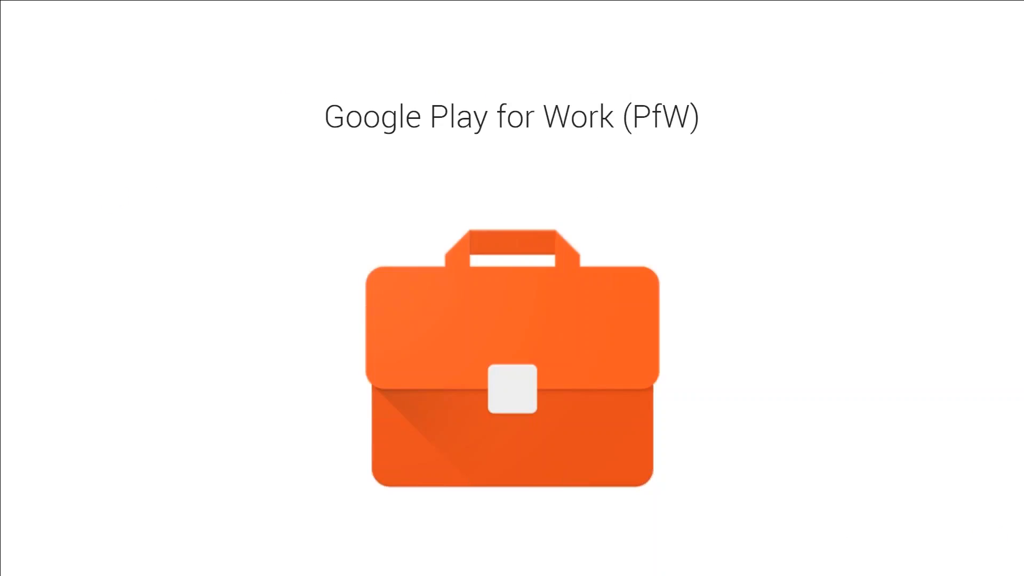
{"action": "key", "text": "Right"}
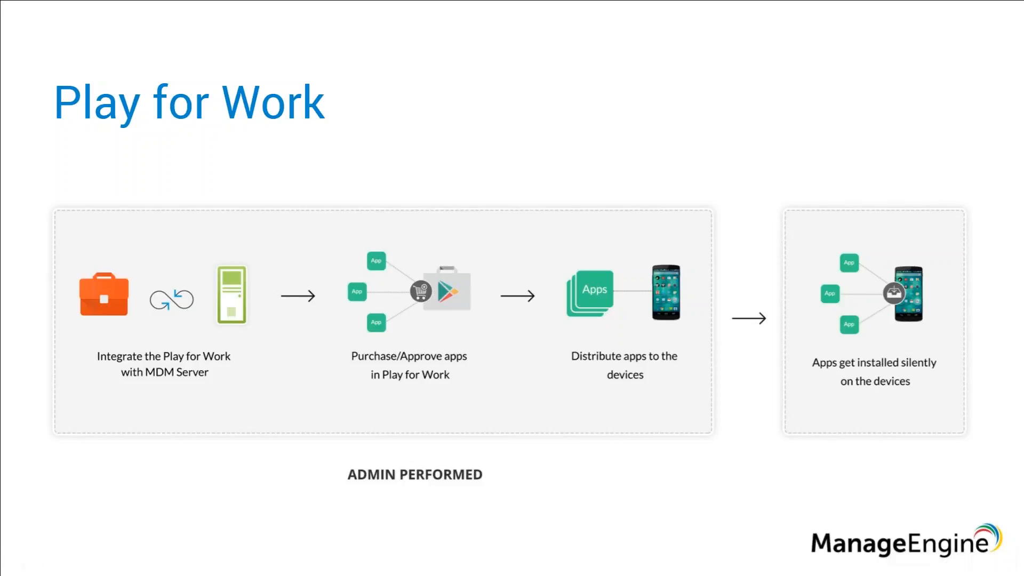
Step: Return to the device management console and open the Android for Work settings, first on the training server and again on the dc-mdmp server
{"action": "key", "text": "alt+Tab"}
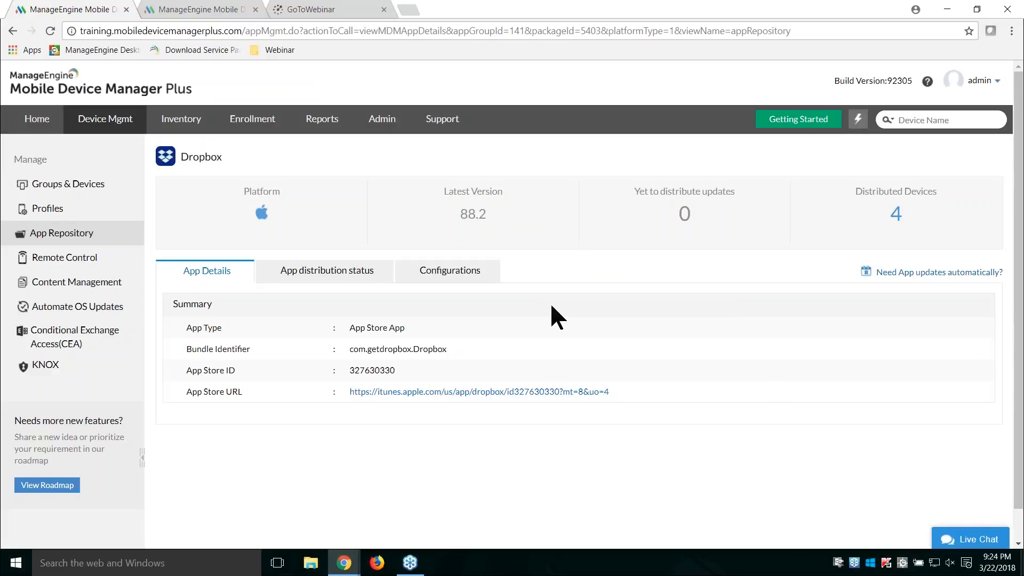
{"action": "left_click", "coordinate": [75, 235]}
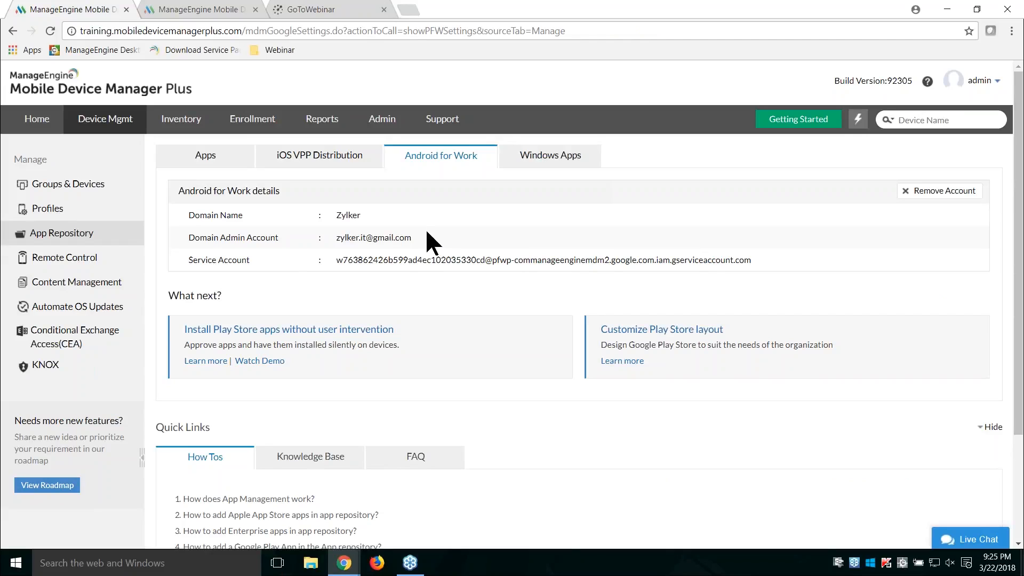
{"action": "left_click", "coordinate": [184, 10]}
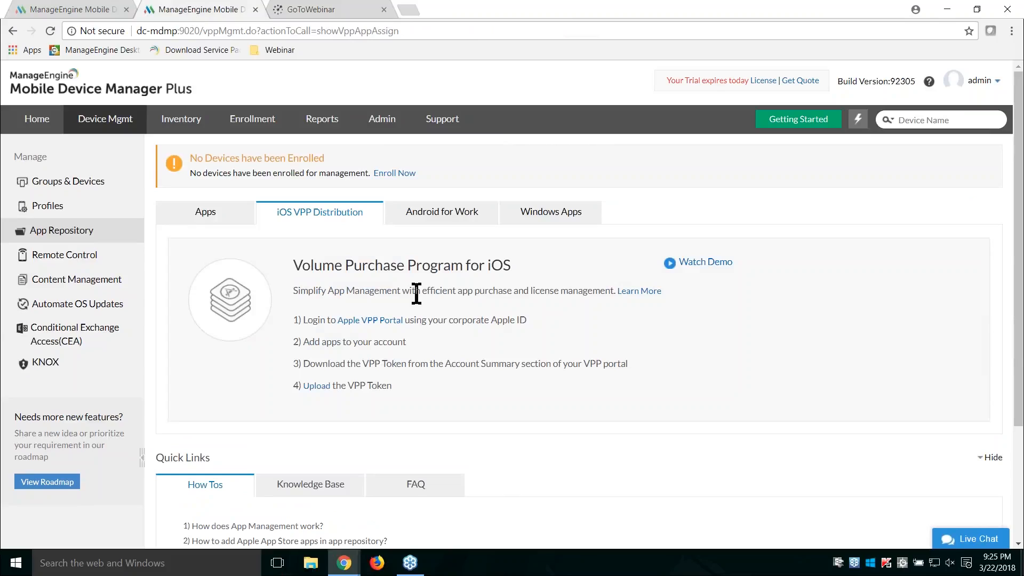
{"action": "left_click", "coordinate": [445, 224]}
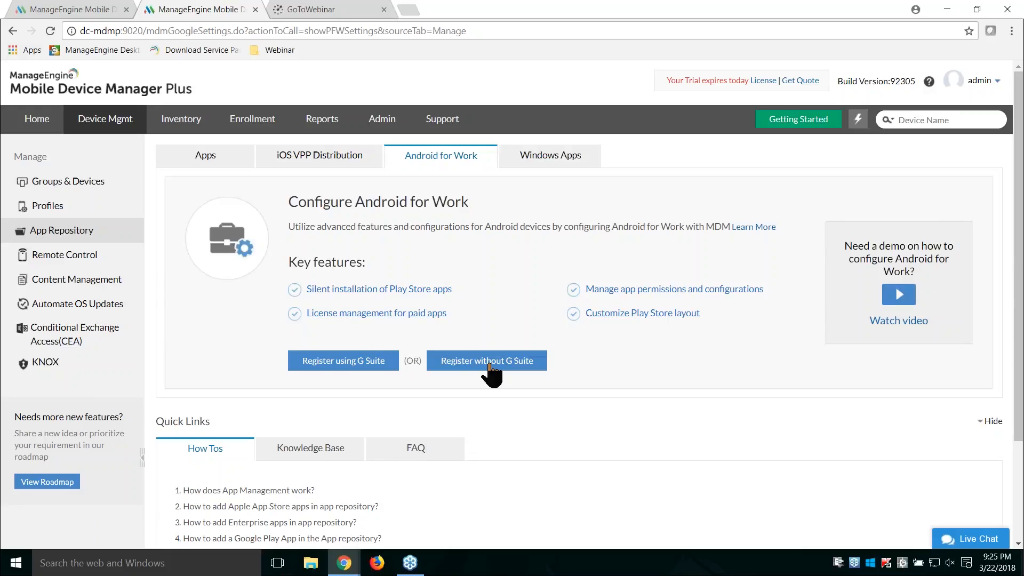
Step: Sign in to Google Play, register the organization Zylker with ManageEngine EMM as the provider, and complete the registration
{"action": "key", "text": "alt+Tab"}
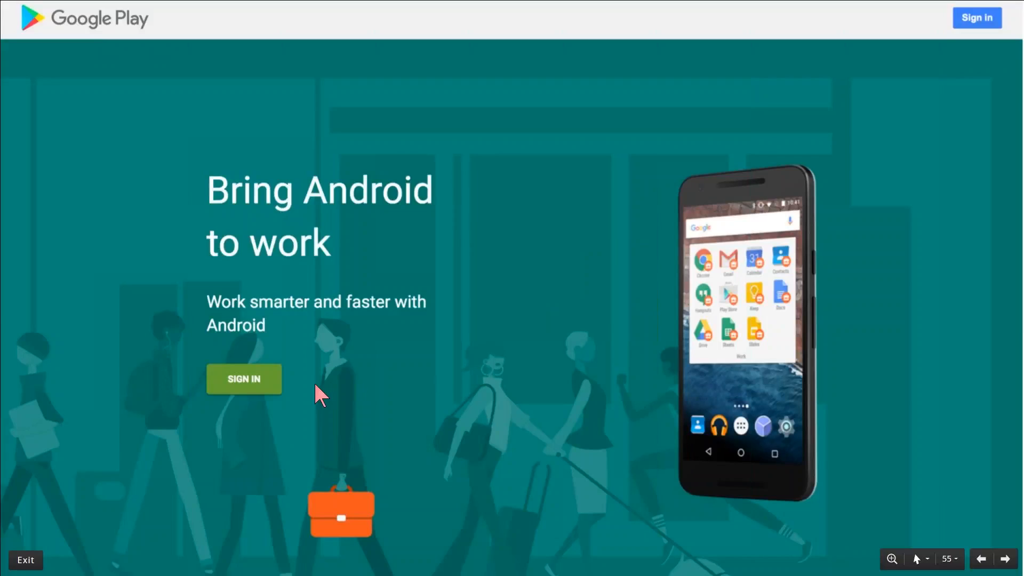
{"action": "left_click", "coordinate": [266, 386]}
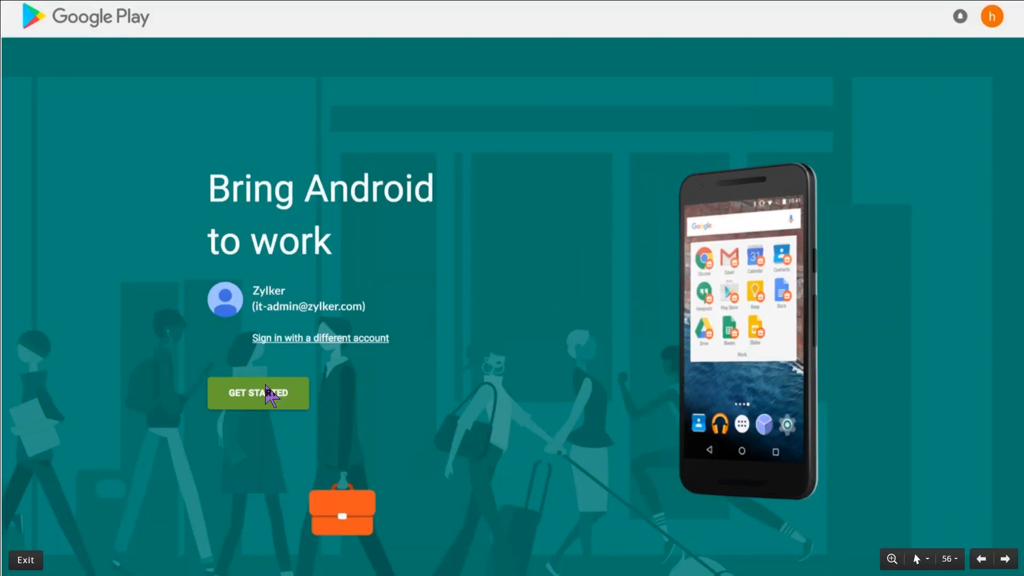
{"action": "left_click", "coordinate": [288, 396]}
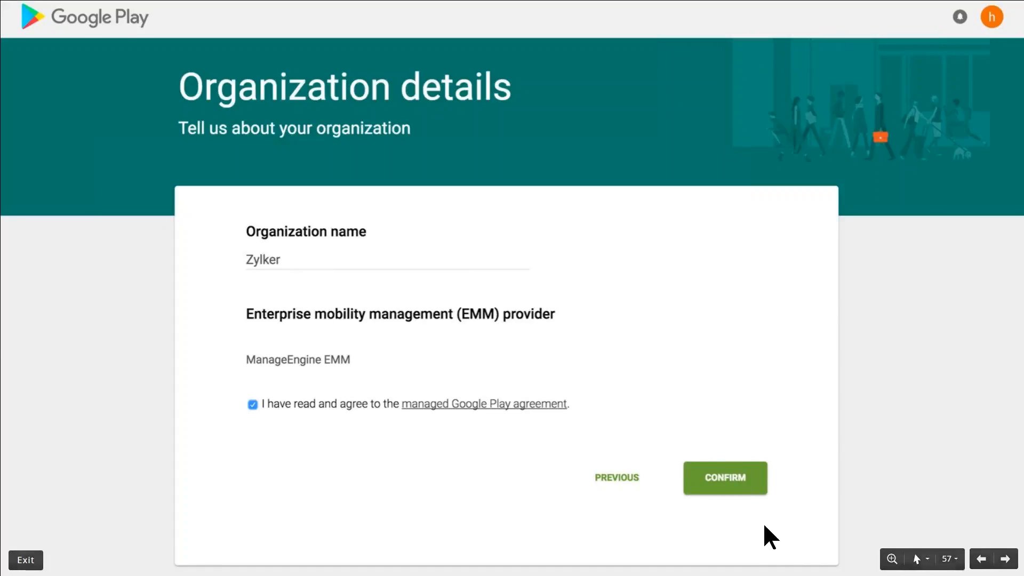
{"action": "left_click", "coordinate": [739, 490]}
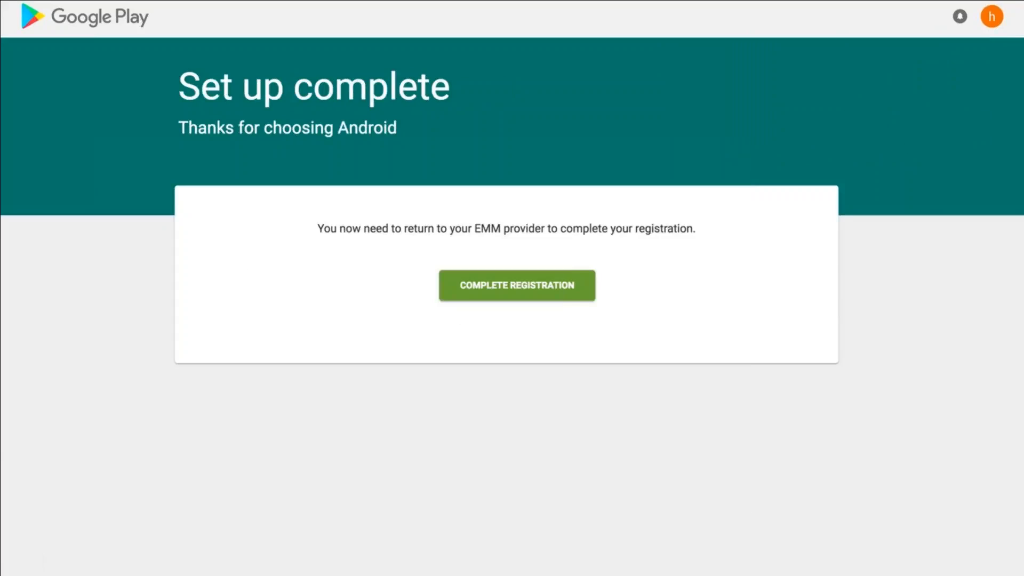
{"action": "left_click", "coordinate": [579, 295]}
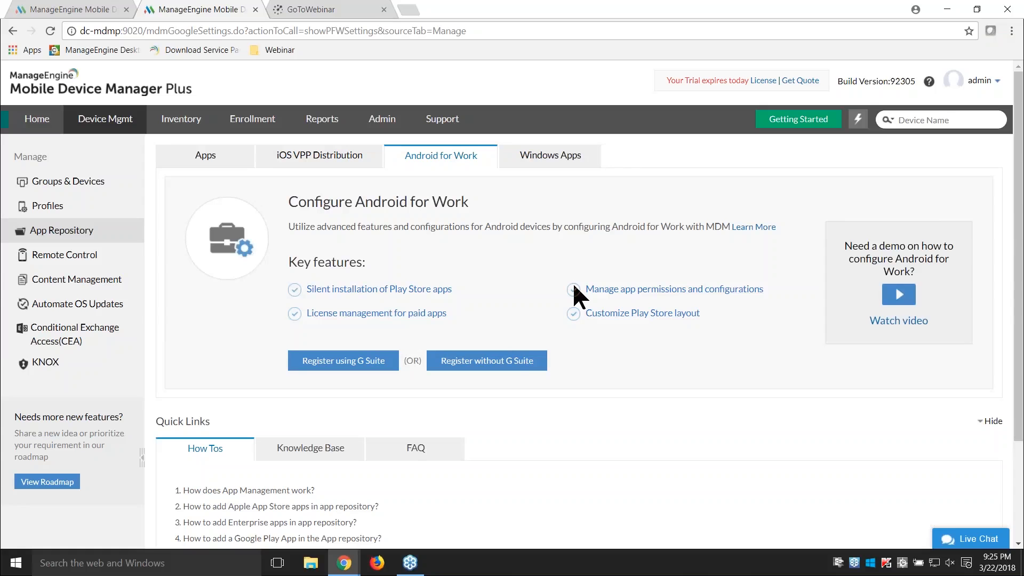
Step: Search the managed Google Play store for Zoho CRM, open the app and request its approval for the organization
{"action": "left_click", "coordinate": [80, 8]}
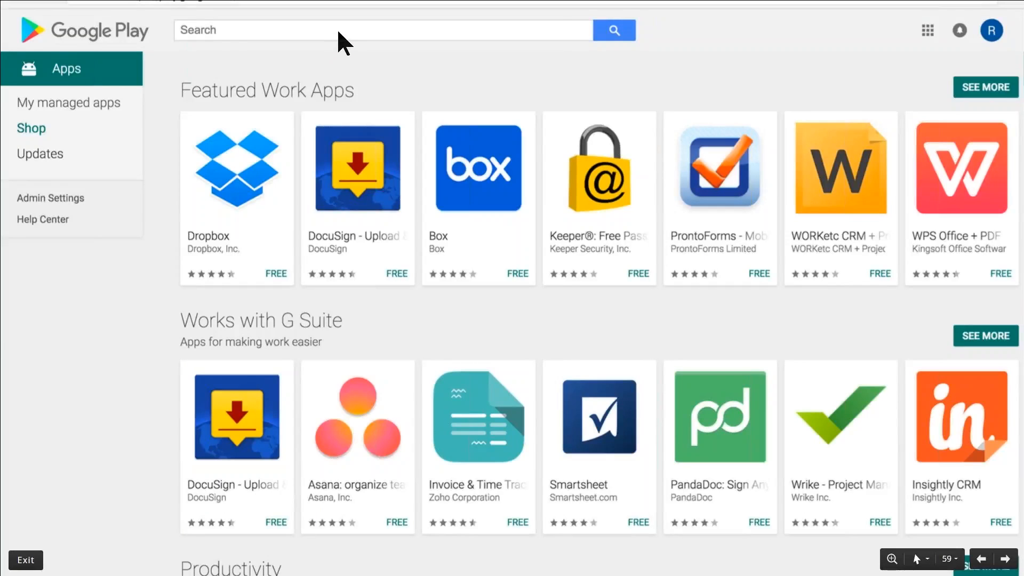
{"action": "left_click", "coordinate": [338, 32]}
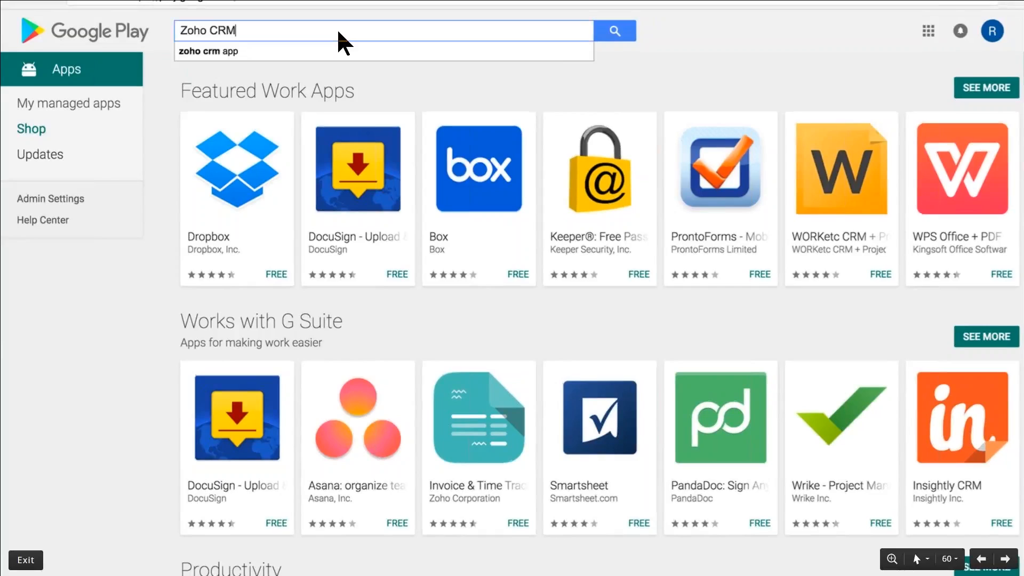
{"action": "left_click", "coordinate": [227, 51]}
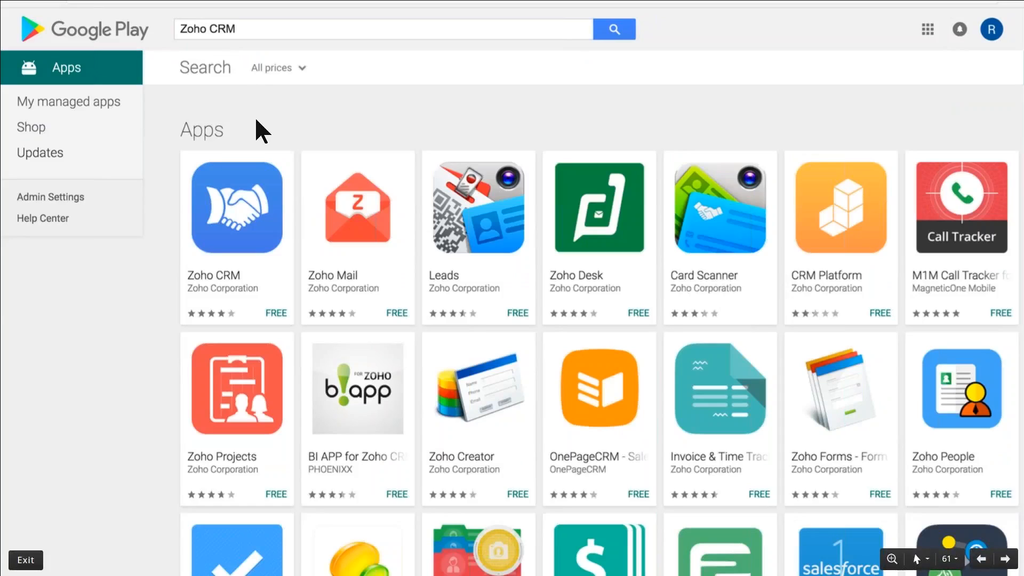
{"action": "left_click", "coordinate": [244, 201]}
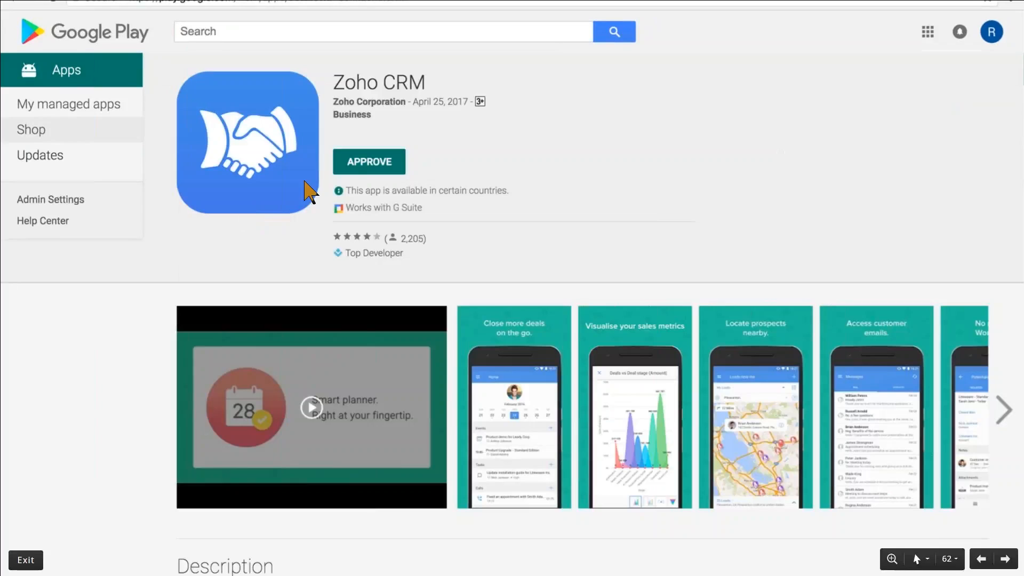
{"action": "left_click", "coordinate": [386, 166]}
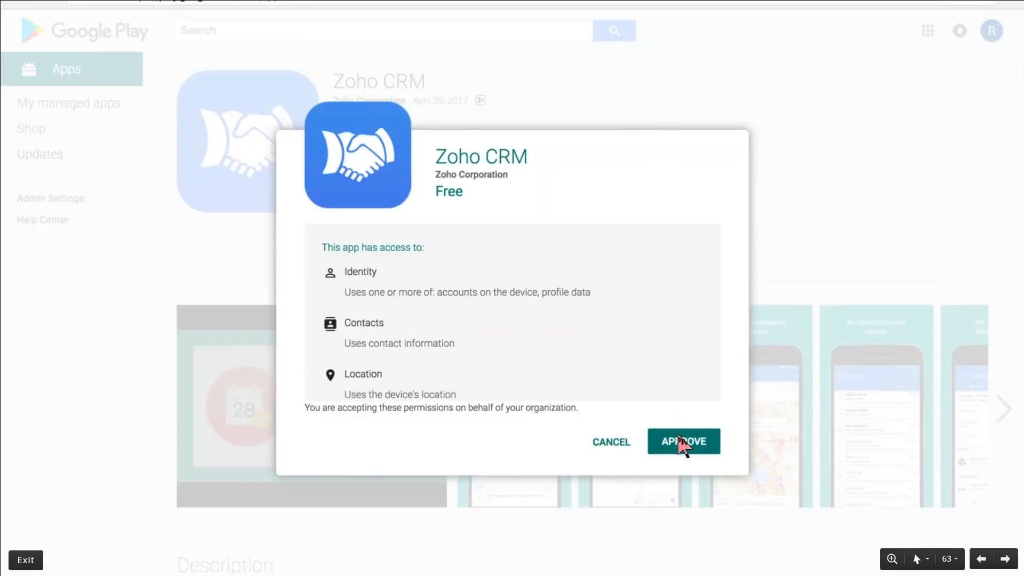
Step: Return to the device management console and sync the Play Store apps from the App Repository
{"action": "key", "text": "alt+Tab"}
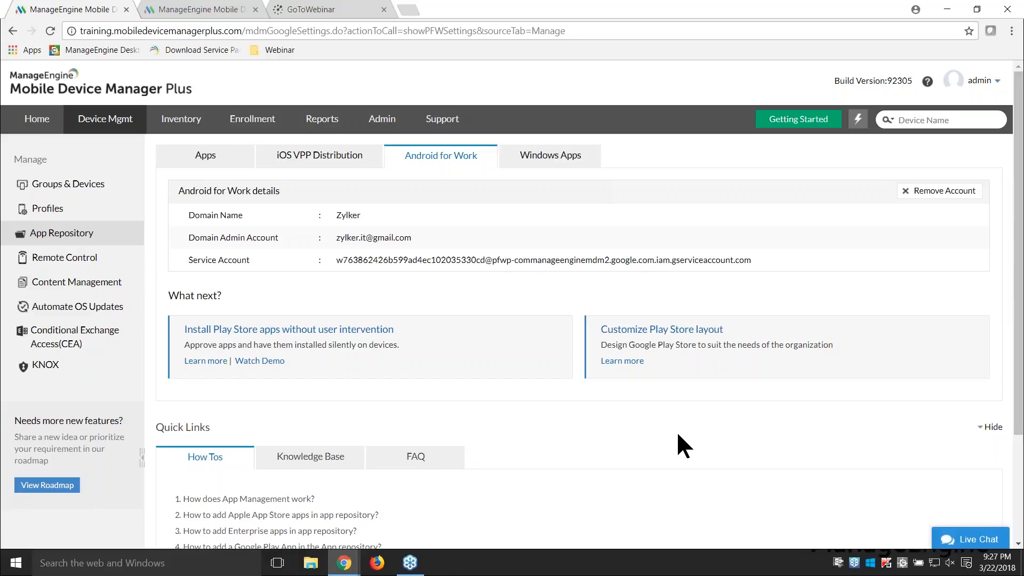
{"action": "left_click", "coordinate": [101, 233]}
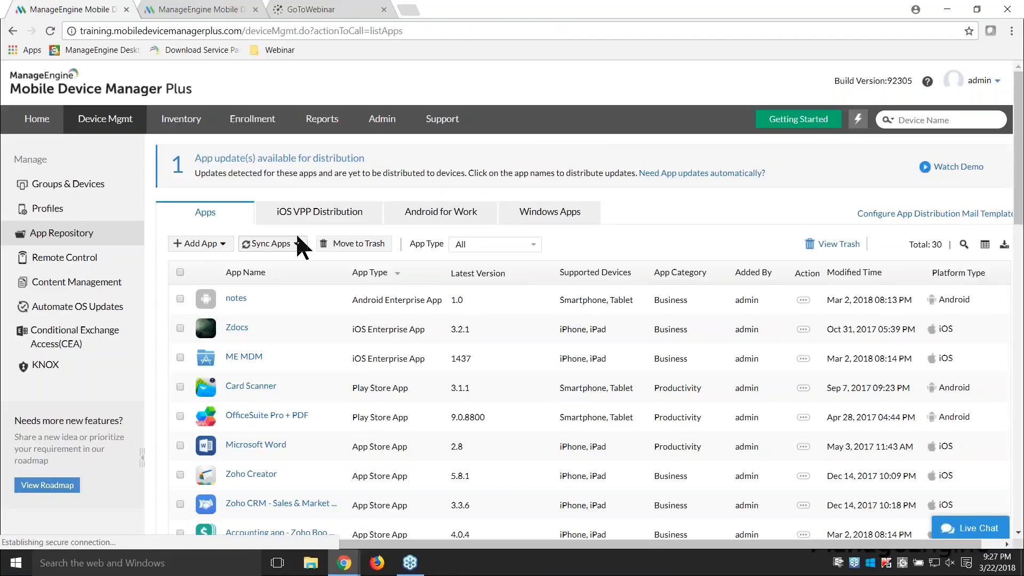
{"action": "left_click", "coordinate": [296, 246]}
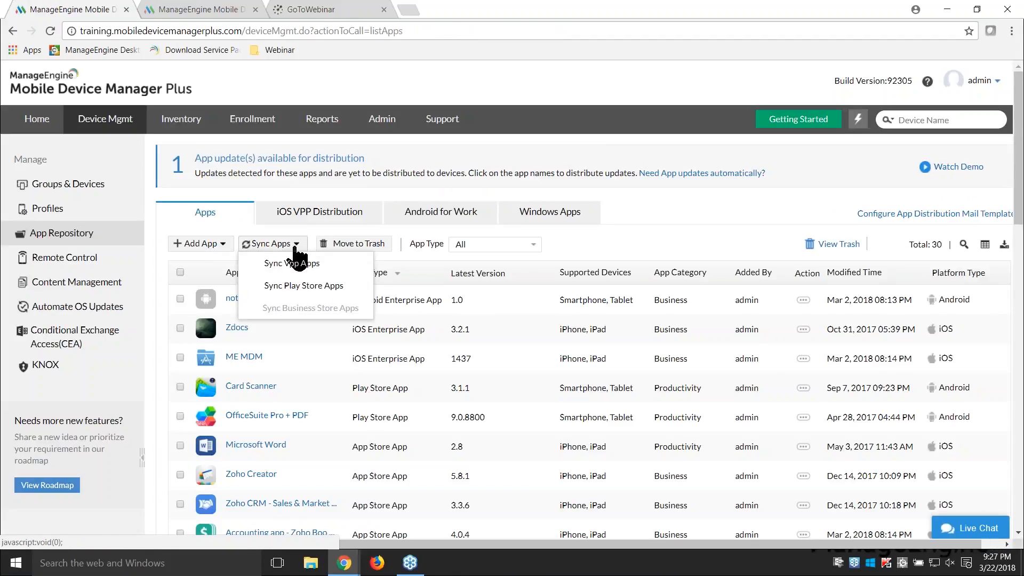
{"action": "left_click", "coordinate": [304, 287]}
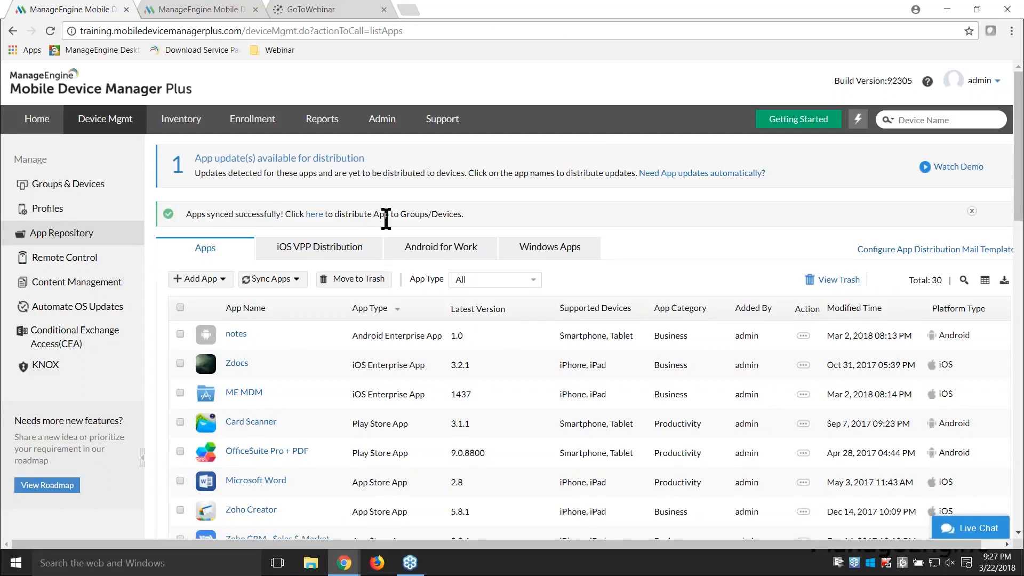
Step: Filter the app repository by Play Store App and open the details of Zoho CRM
{"action": "scroll", "coordinate": [650, 293], "scroll_direction": "down", "scroll_amount": 1}
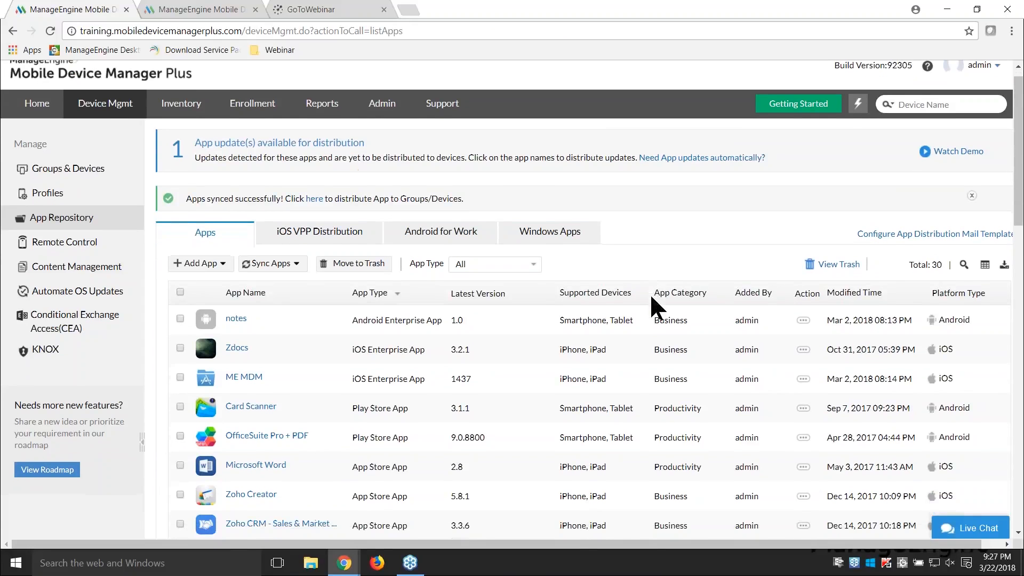
{"action": "scroll", "coordinate": [652, 297], "scroll_direction": "down", "scroll_amount": 1}
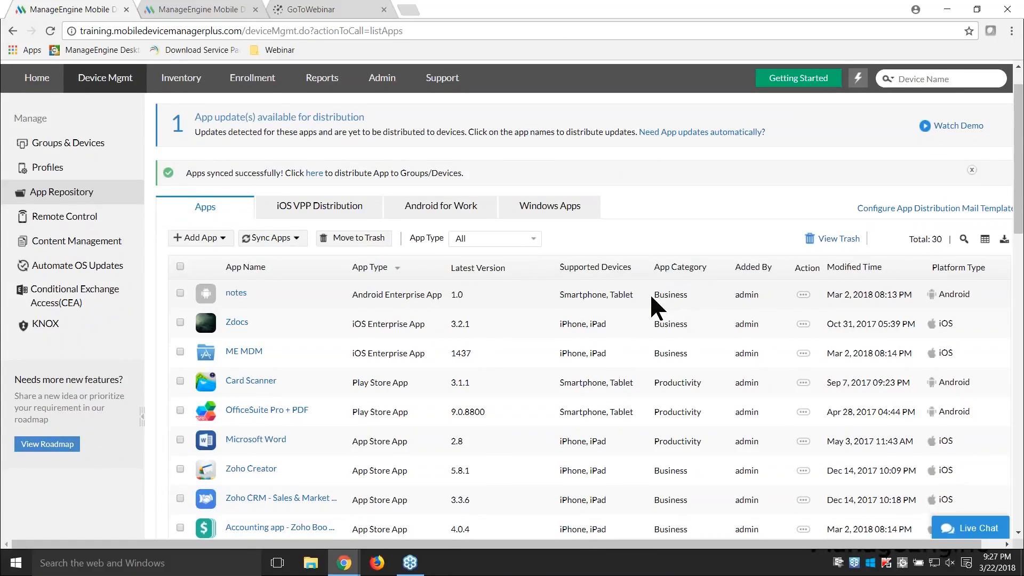
{"action": "left_click", "coordinate": [531, 236]}
{"action": "left_click", "coordinate": [509, 289]}
{"action": "scroll", "coordinate": [350, 346], "scroll_direction": "down", "scroll_amount": 1}
{"action": "scroll", "coordinate": [352, 357], "scroll_direction": "down", "scroll_amount": 1}
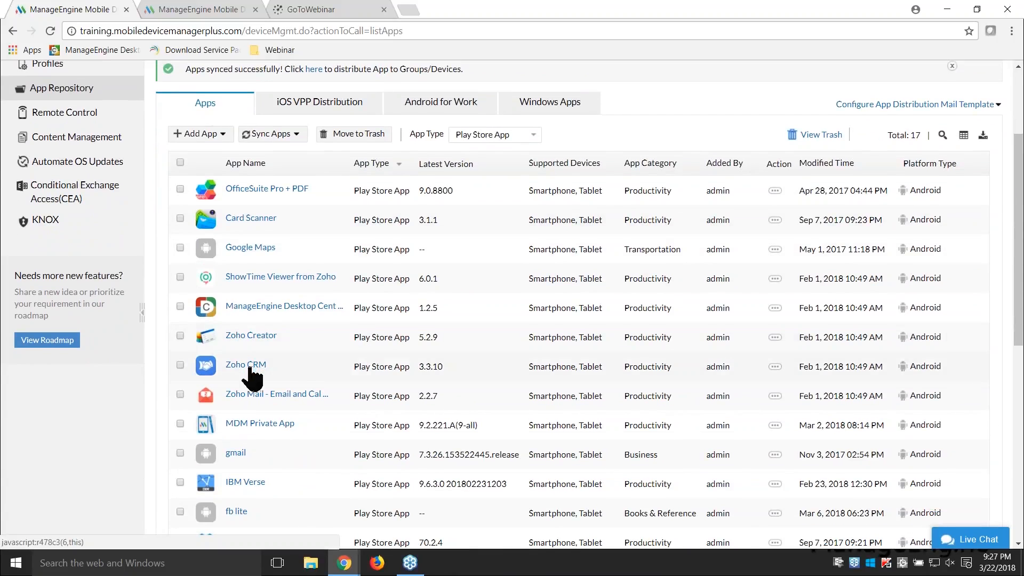
{"action": "left_click", "coordinate": [249, 367]}
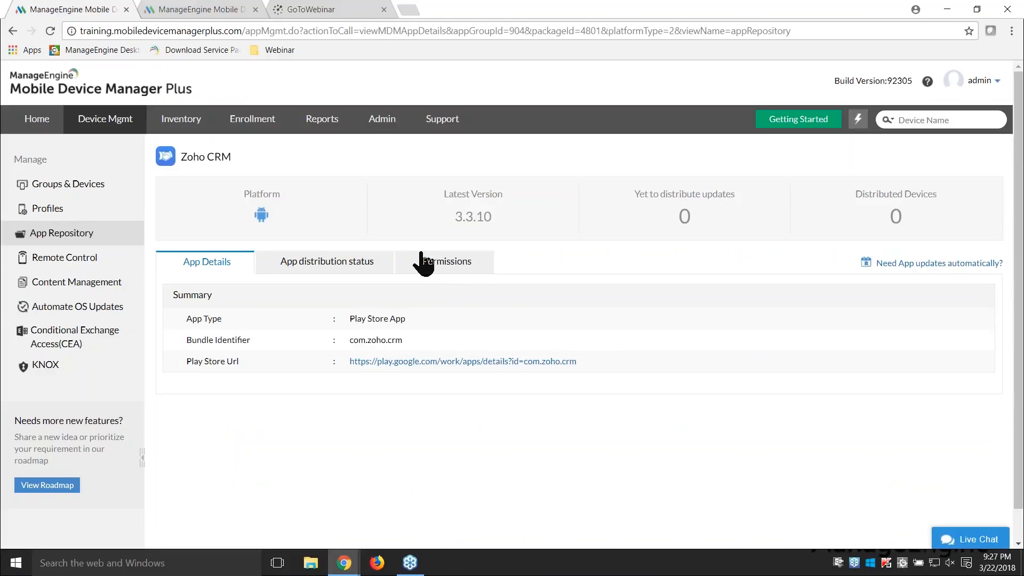
Step: Modify Zoho CRM's app permissions by setting Storage to User Control, and save them
{"action": "left_click", "coordinate": [451, 270]}
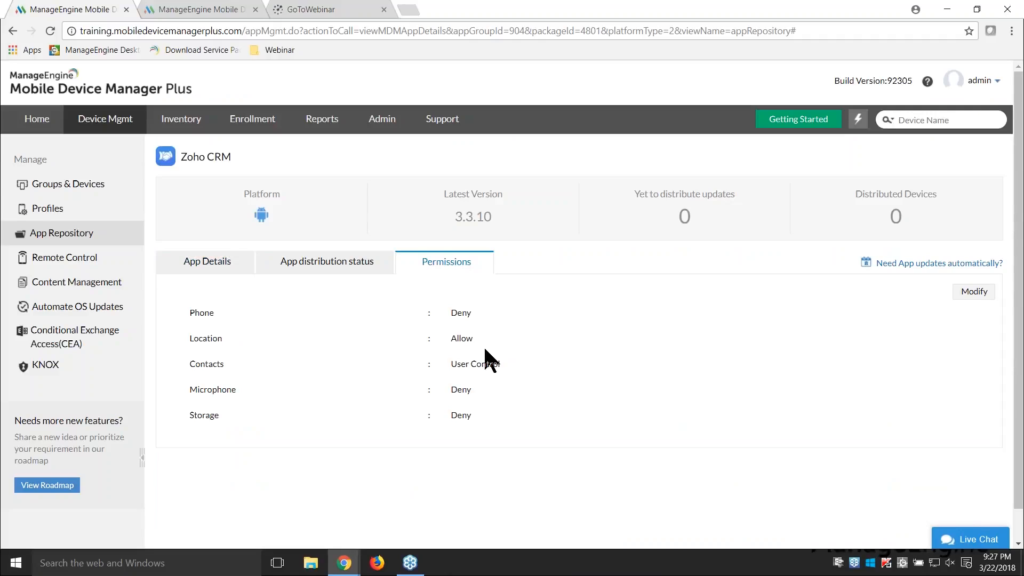
{"action": "left_click", "coordinate": [975, 293]}
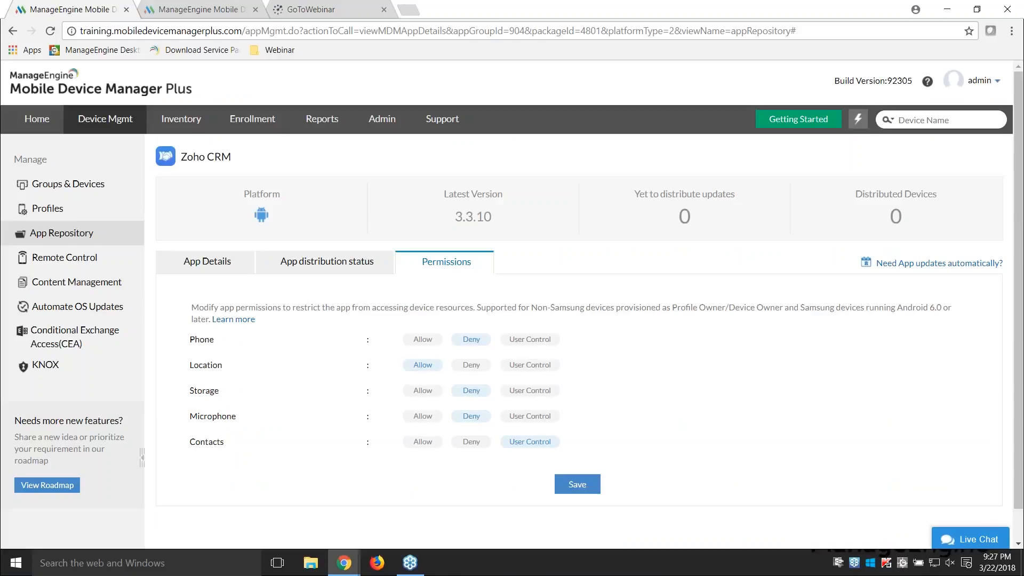
{"action": "left_click", "coordinate": [520, 397]}
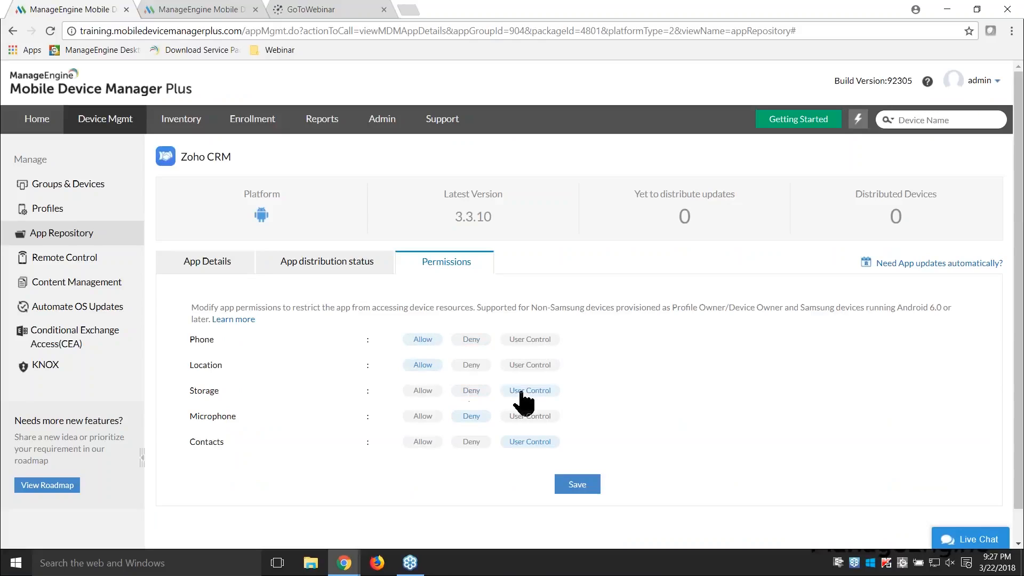
{"action": "left_click", "coordinate": [572, 491]}
Step: Distribute the Android app Zoho CRM to the Drivers group in Groups & Devices, keeping the Install app automatically option
{"action": "left_click", "coordinate": [80, 184]}
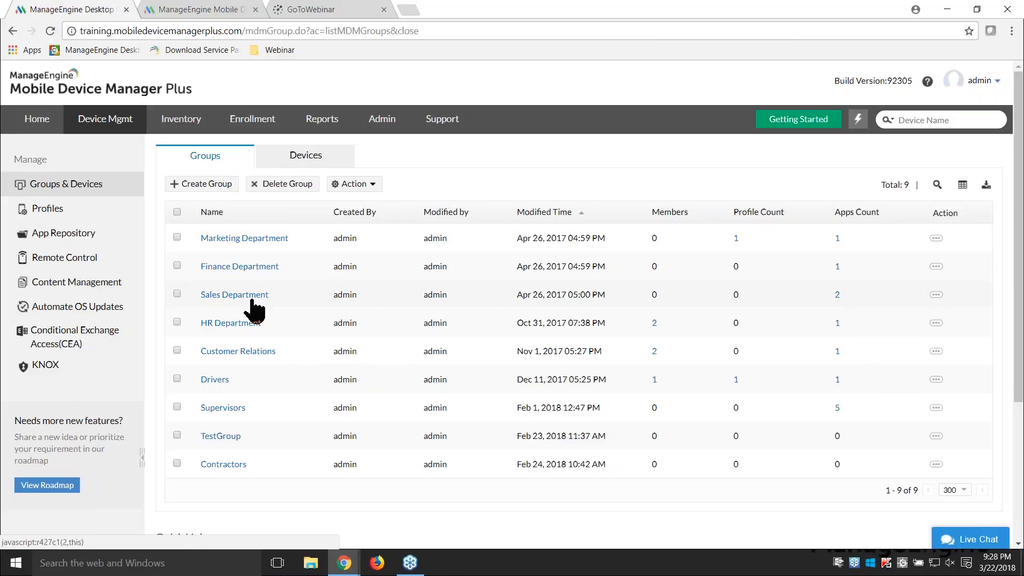
{"action": "left_click", "coordinate": [177, 378]}
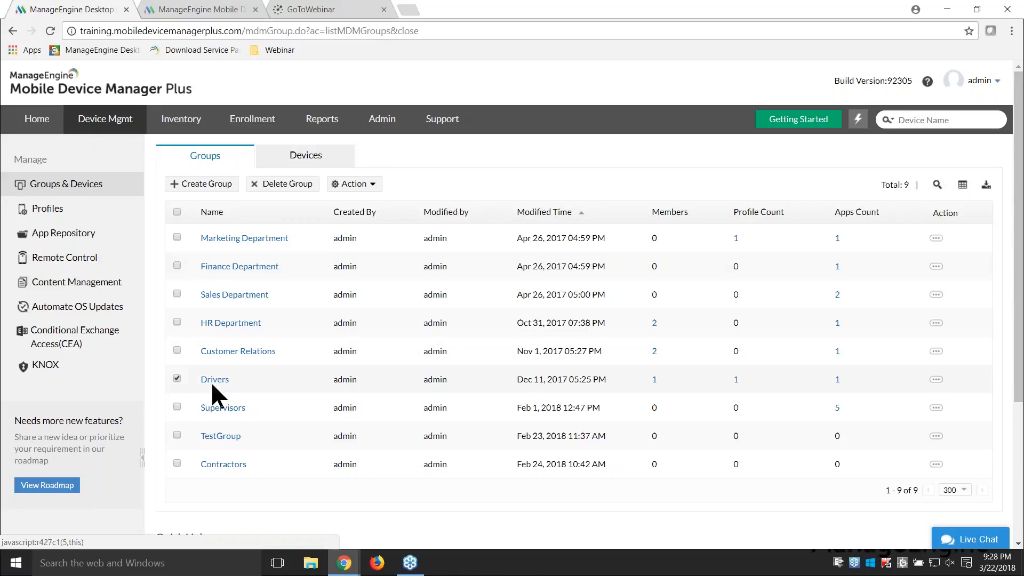
{"action": "left_click", "coordinate": [354, 184]}
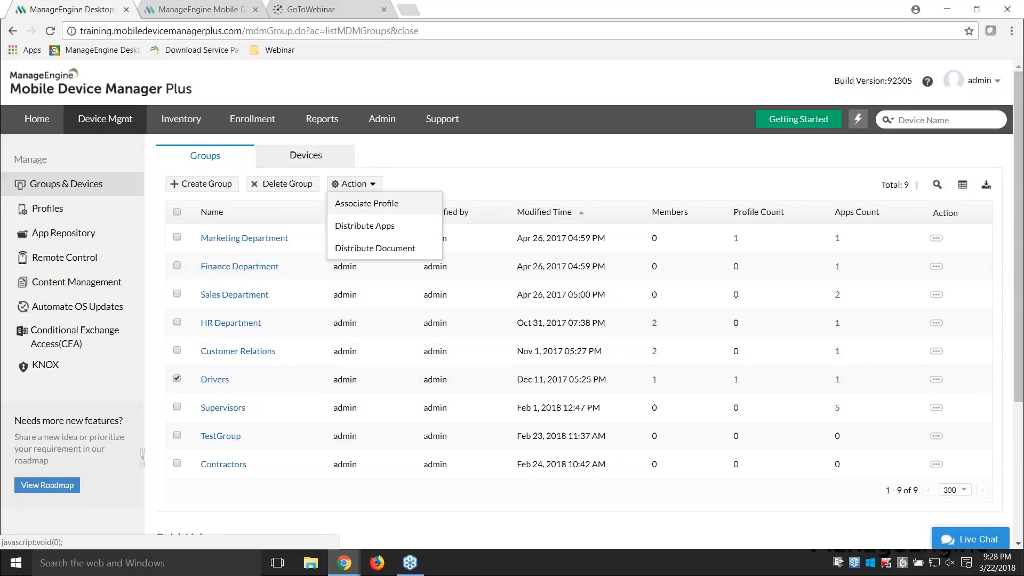
{"action": "left_click", "coordinate": [373, 230]}
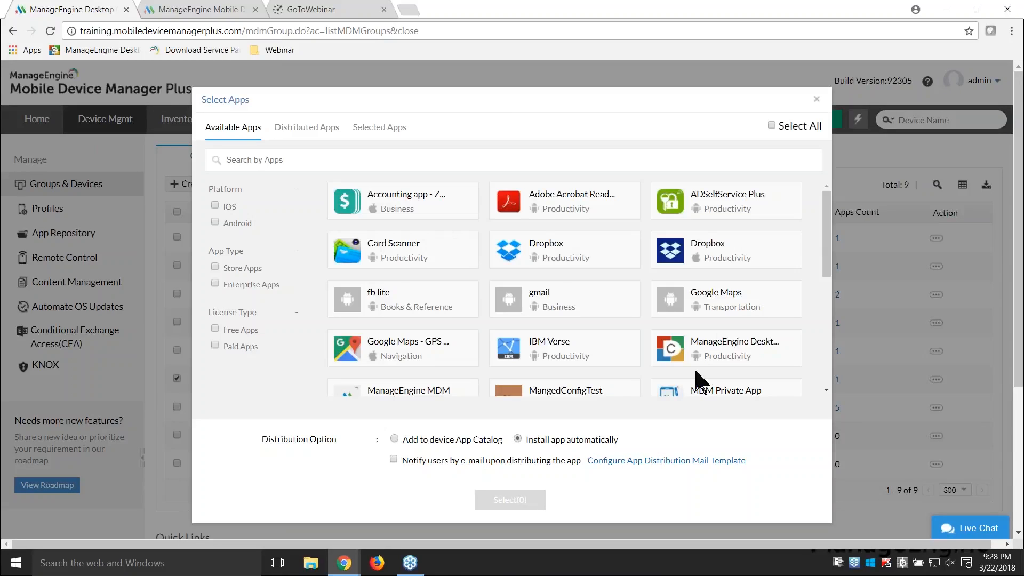
{"action": "scroll", "coordinate": [696, 376], "scroll_direction": "down", "scroll_amount": 6}
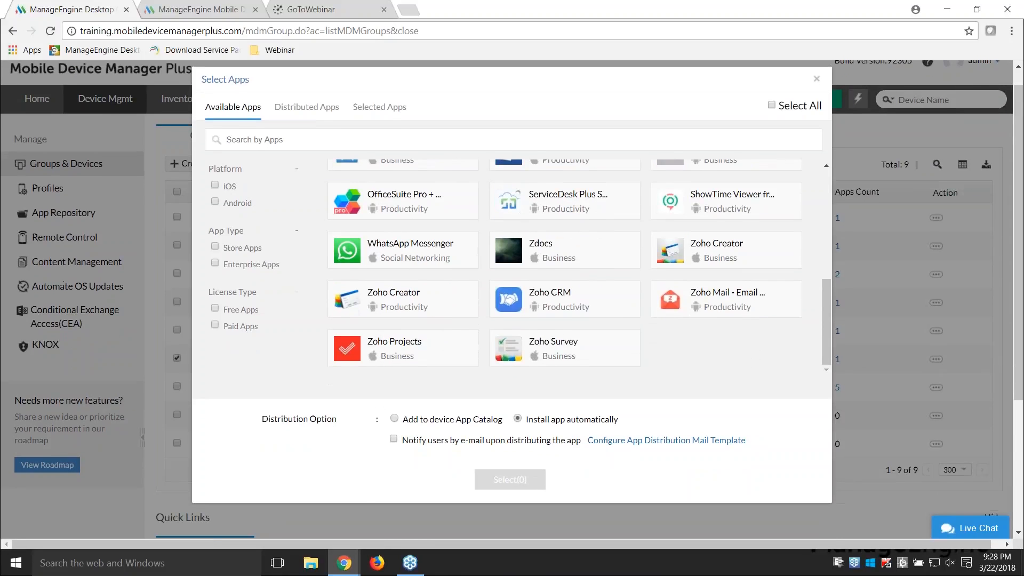
{"action": "left_click", "coordinate": [576, 314]}
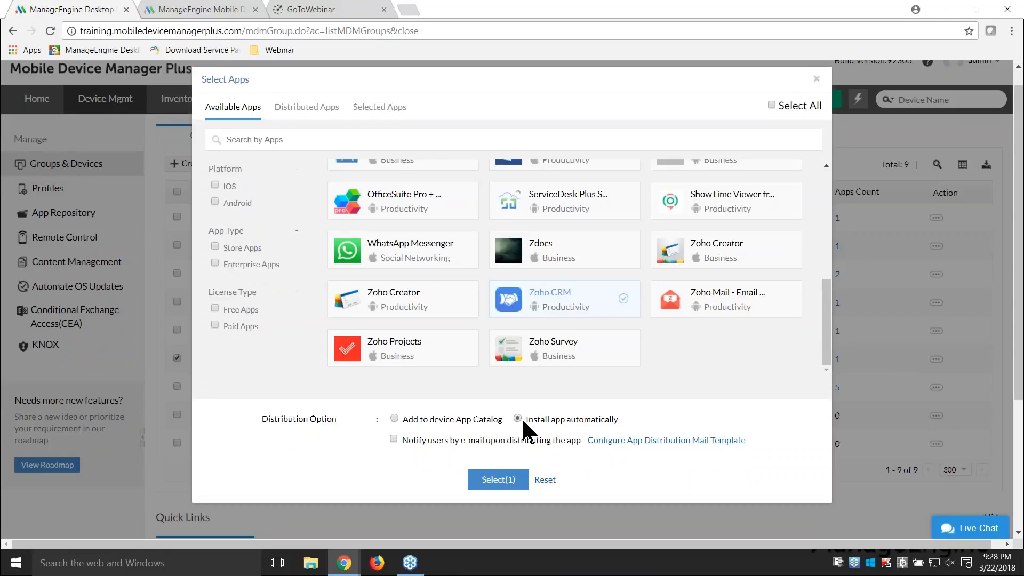
{"action": "left_click", "coordinate": [499, 481]}
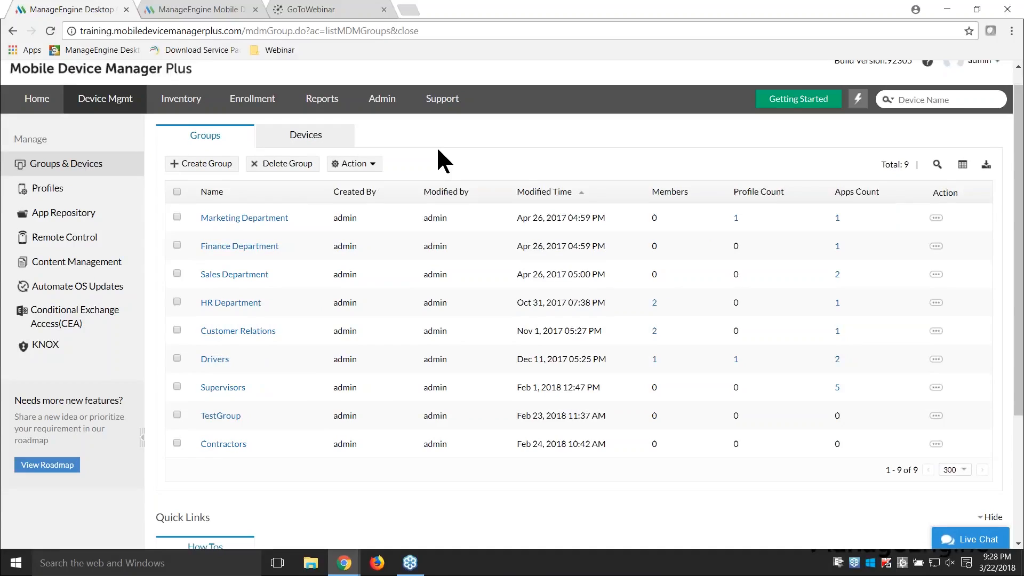
Step: Switch to the slide presentation at the slide illustrating the Zoho CRM installation on the device
{"action": "key", "text": "alt+Tab"}
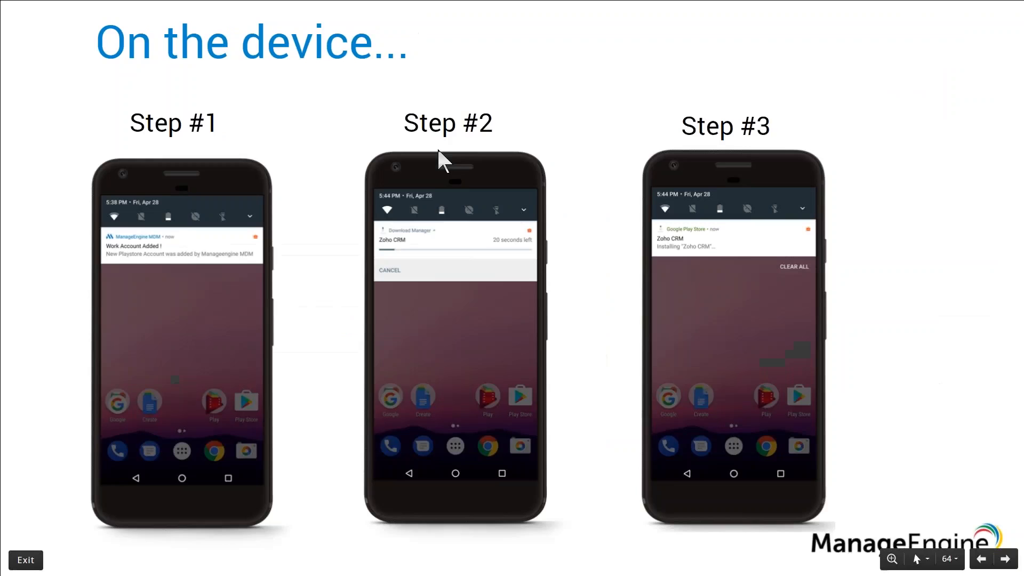
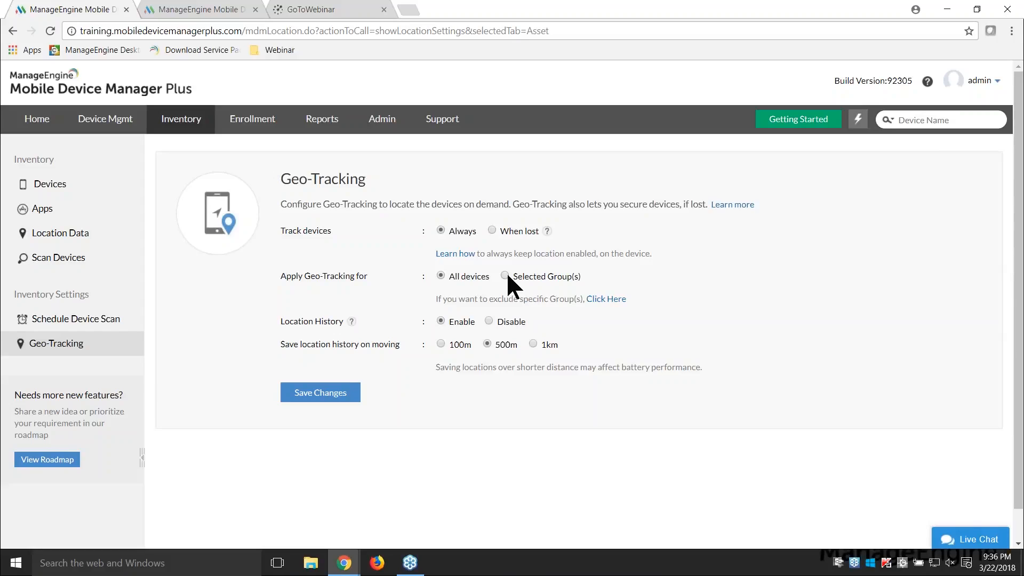
Step: Restrict Geo-Tracking to selected groups, choosing the Drivers group, and save the changes
{"action": "left_click", "coordinate": [504, 276]}
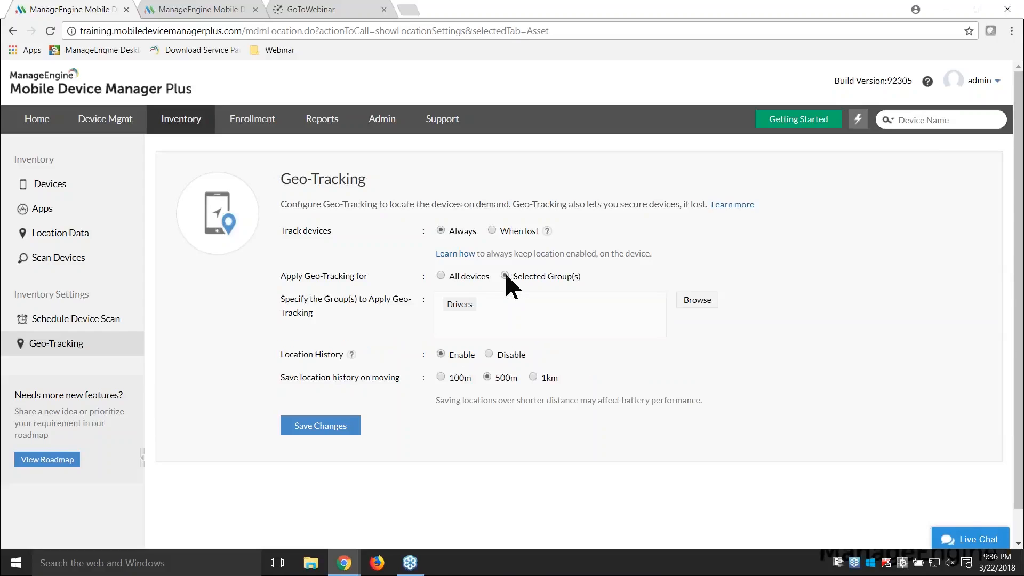
{"action": "left_click", "coordinate": [696, 301]}
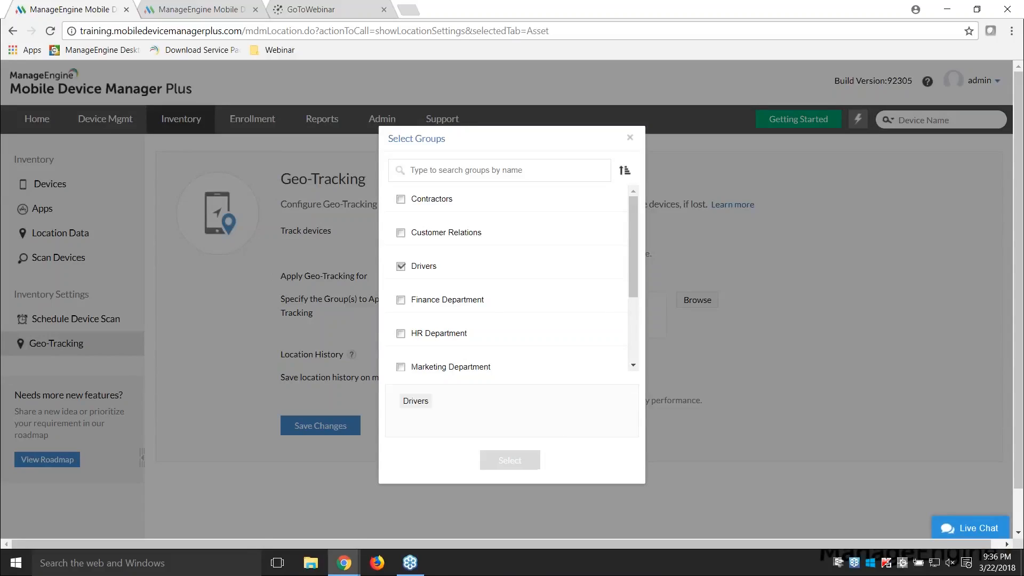
{"action": "left_click", "coordinate": [401, 264]}
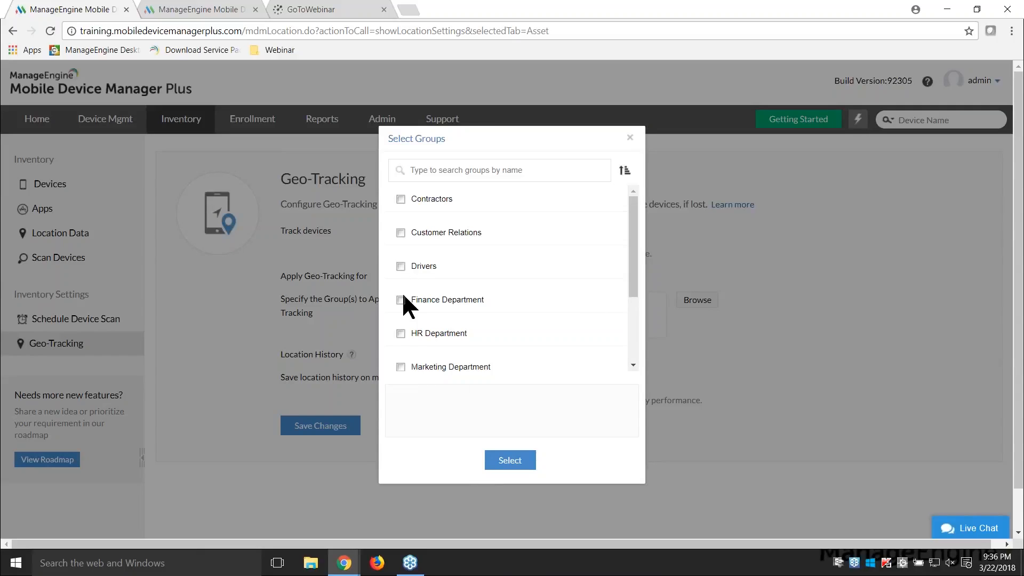
{"action": "left_click", "coordinate": [401, 266]}
{"action": "left_click", "coordinate": [509, 461]}
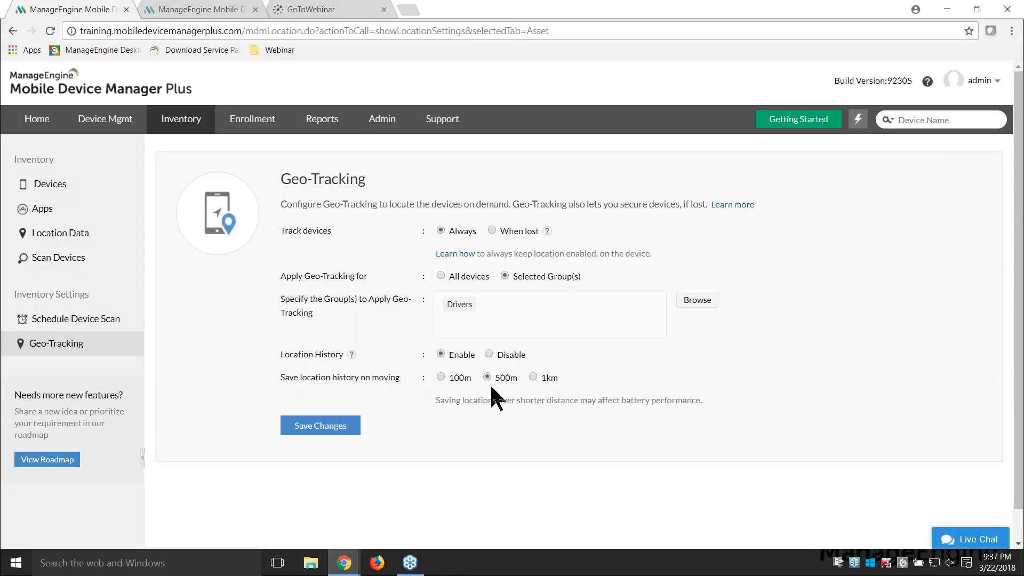
{"action": "left_click", "coordinate": [321, 433]}
Step: Open the inventory details of the Android 7.0 samsung smartphone and view its Geo-Tracking location
{"action": "left_click", "coordinate": [60, 184]}
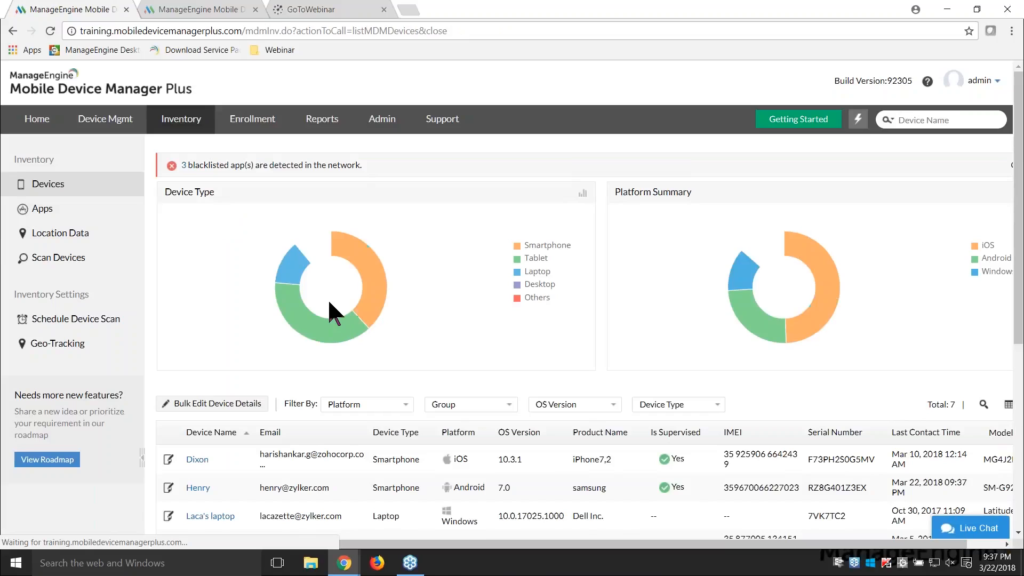
{"action": "scroll", "coordinate": [329, 303], "scroll_direction": "down", "scroll_amount": 3}
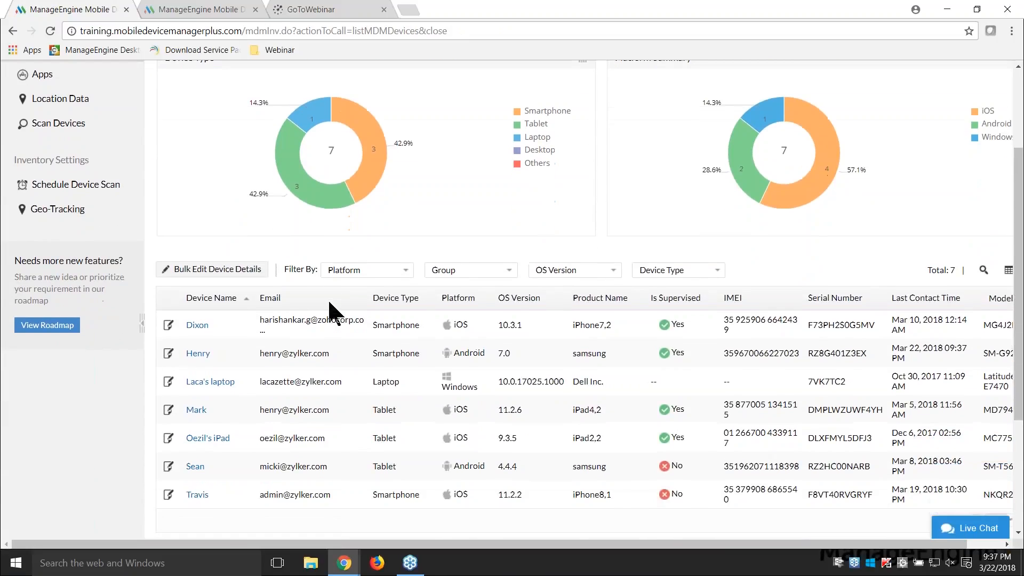
{"action": "left_click", "coordinate": [199, 353]}
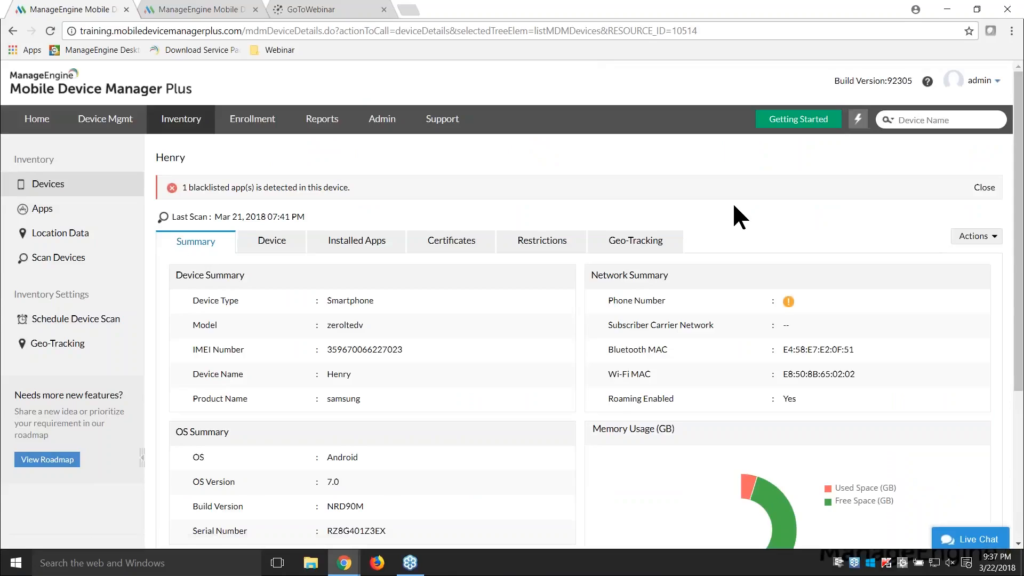
{"action": "left_click", "coordinate": [636, 240]}
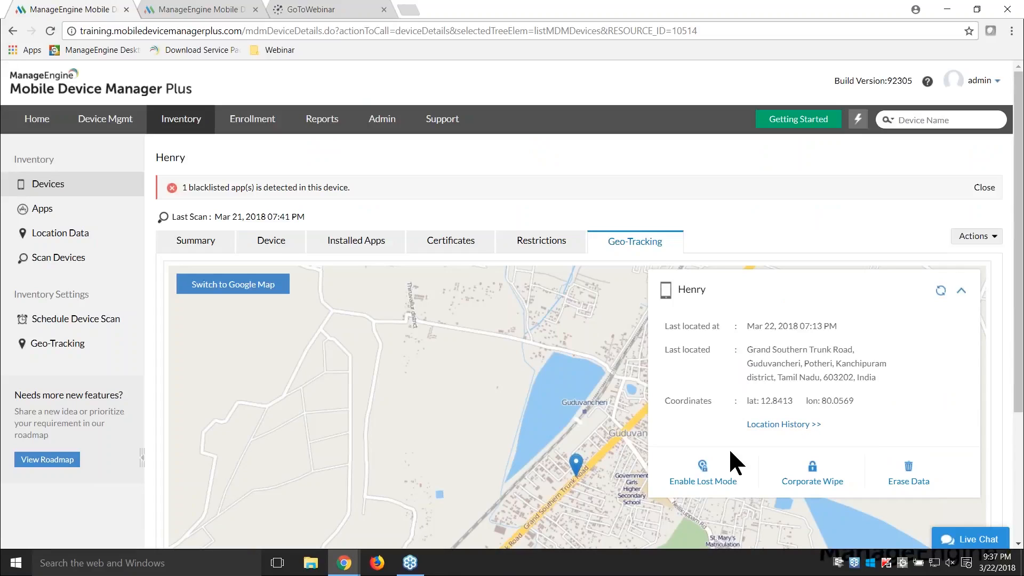
Step: Open the smartphone's Location History, view the entries for Mar 21, and examine the traversed points on the map
{"action": "left_click", "coordinate": [792, 425]}
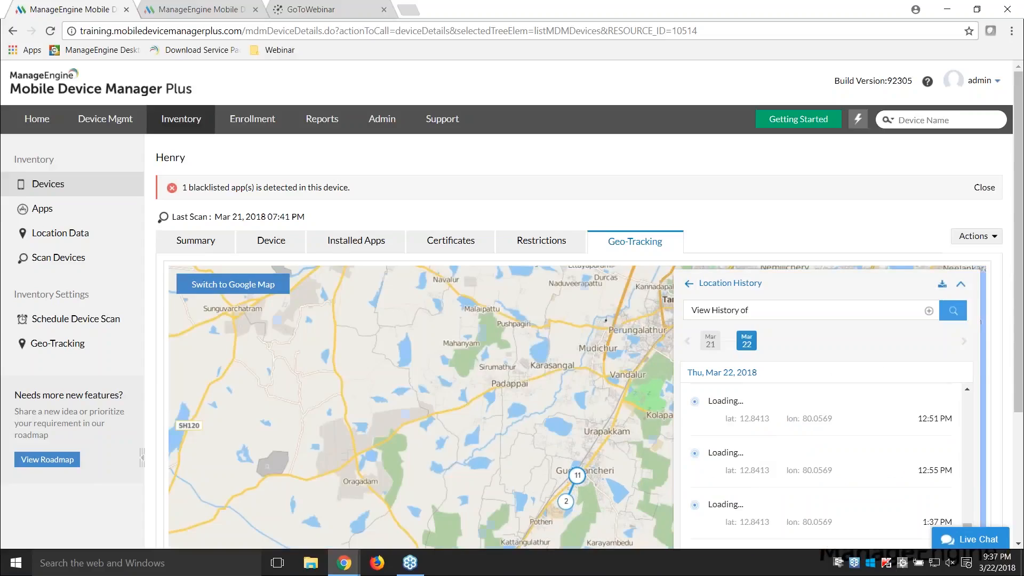
{"action": "left_click_drag", "start_coordinate": [1018, 307], "coordinate": [1018, 434]}
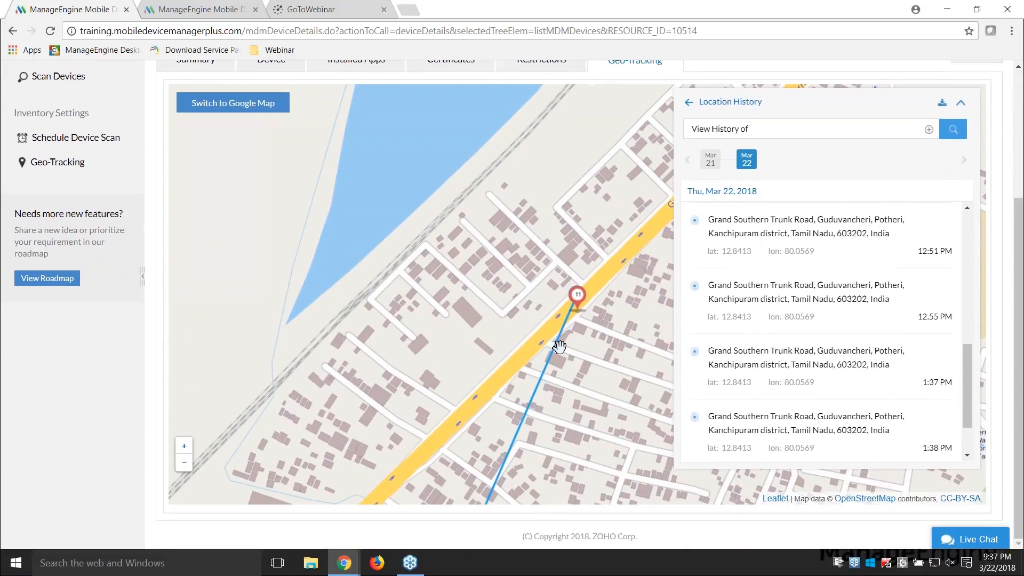
{"action": "left_click", "coordinate": [712, 160]}
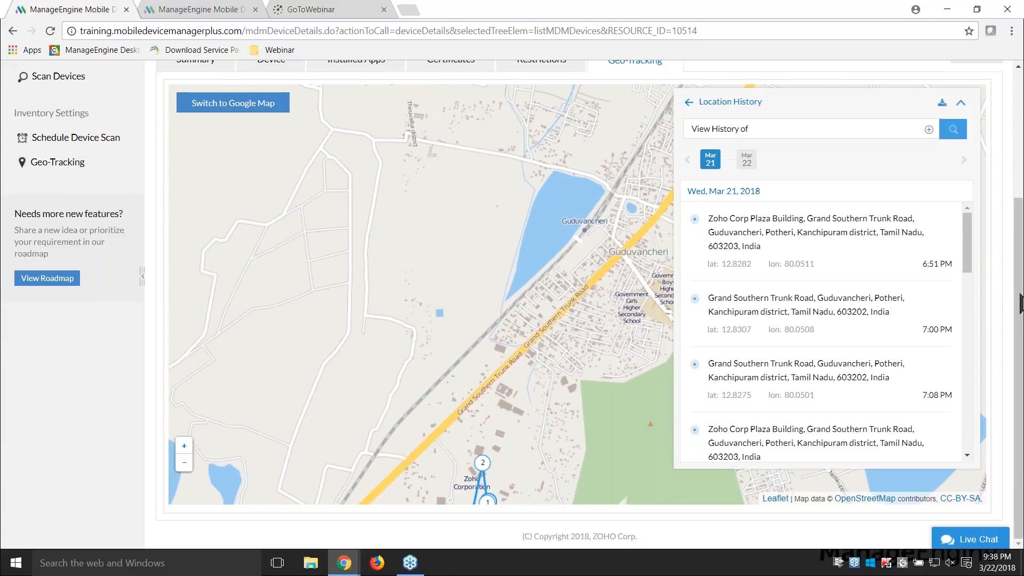
{"action": "scroll", "coordinate": [439, 313], "scroll_direction": "down", "scroll_amount": 3}
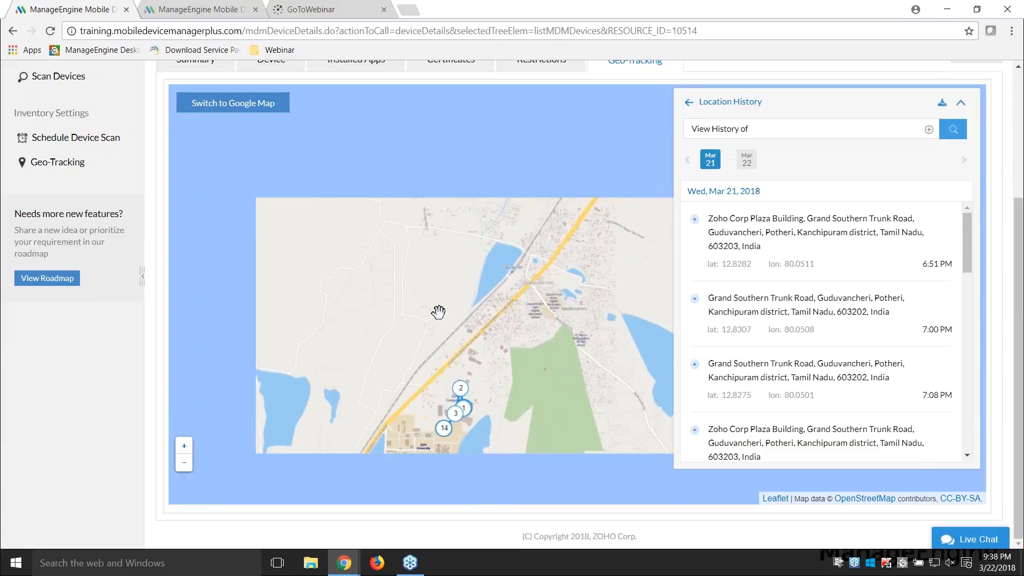
{"action": "scroll", "coordinate": [439, 309], "scroll_direction": "up", "scroll_amount": 2}
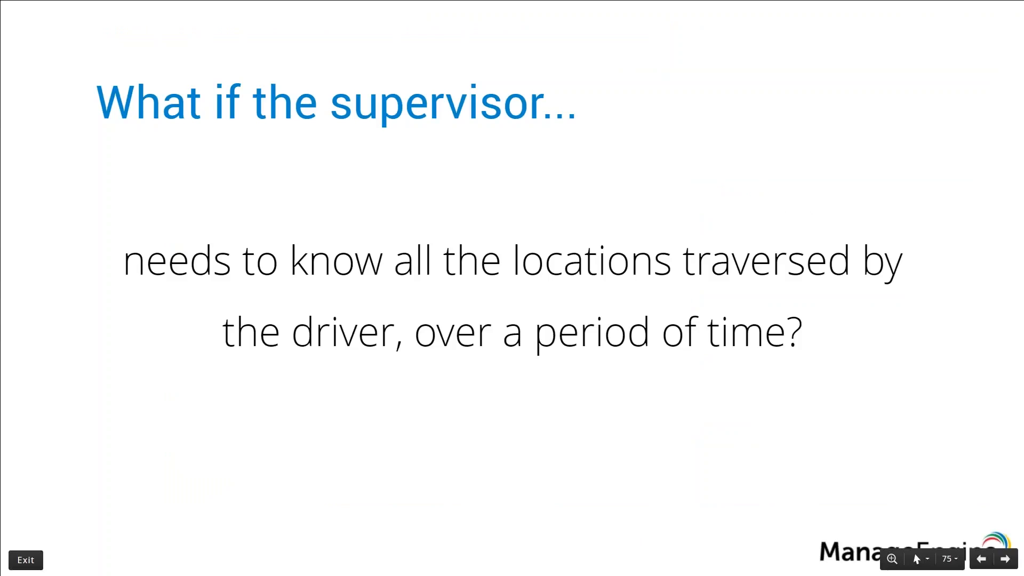
{"action": "key", "text": "Right"}
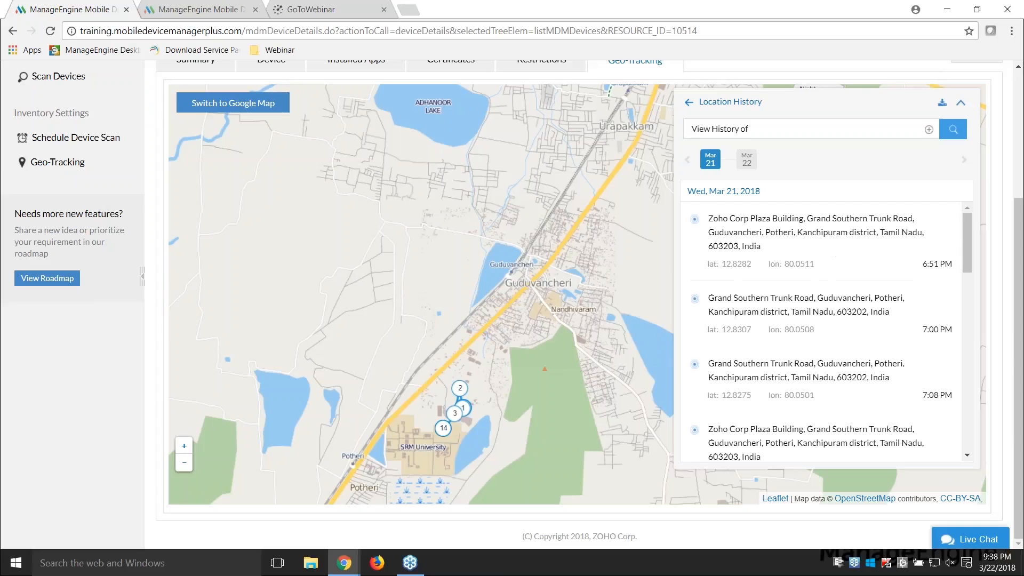
Step: Start a Remote Control session on the Android 7.0 device from Device Mgmt
{"action": "scroll", "coordinate": [48, 393], "scroll_direction": "up", "scroll_amount": 5}
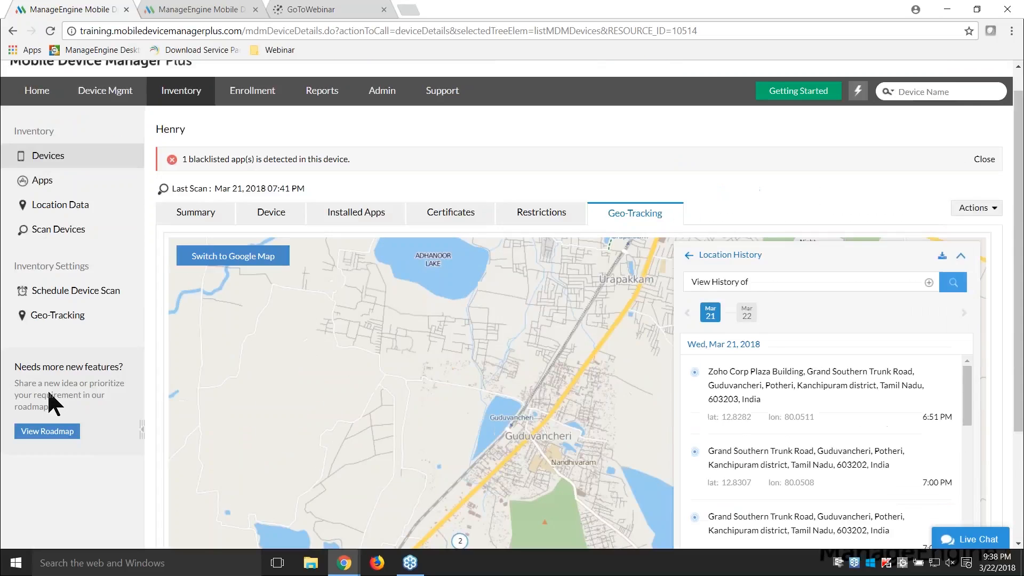
{"action": "left_click", "coordinate": [108, 117]}
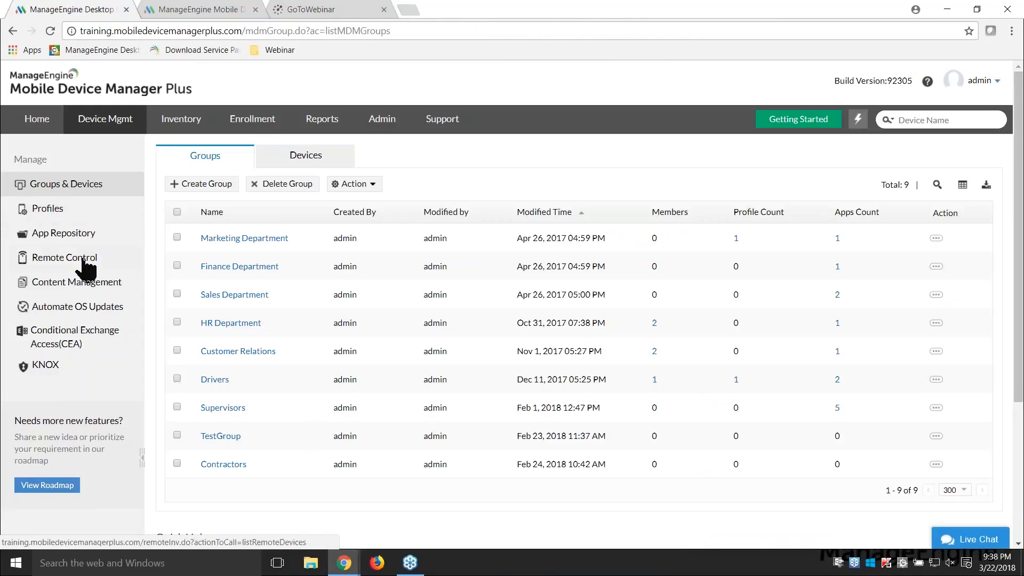
{"action": "left_click", "coordinate": [63, 257]}
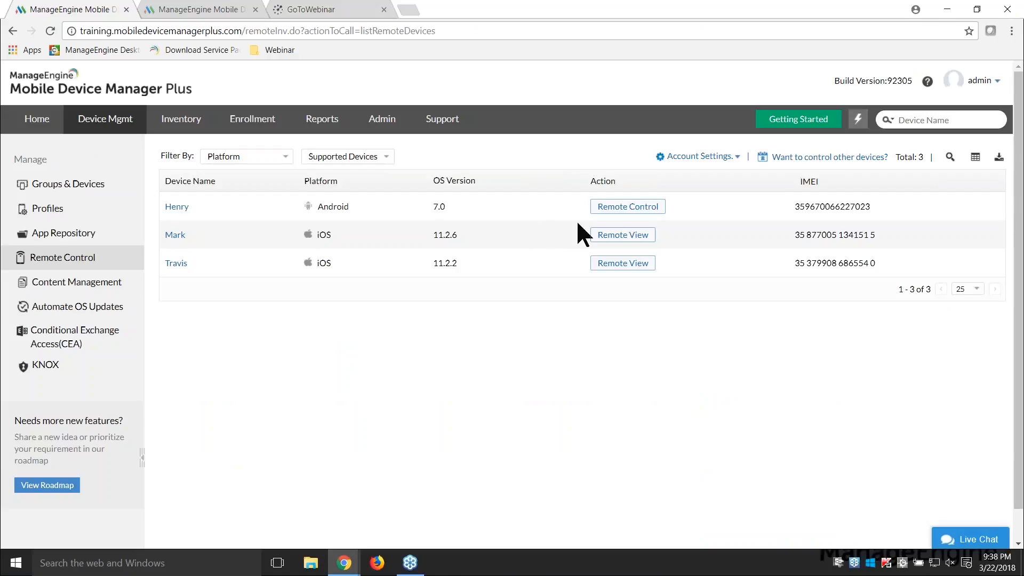
{"action": "left_click", "coordinate": [625, 208]}
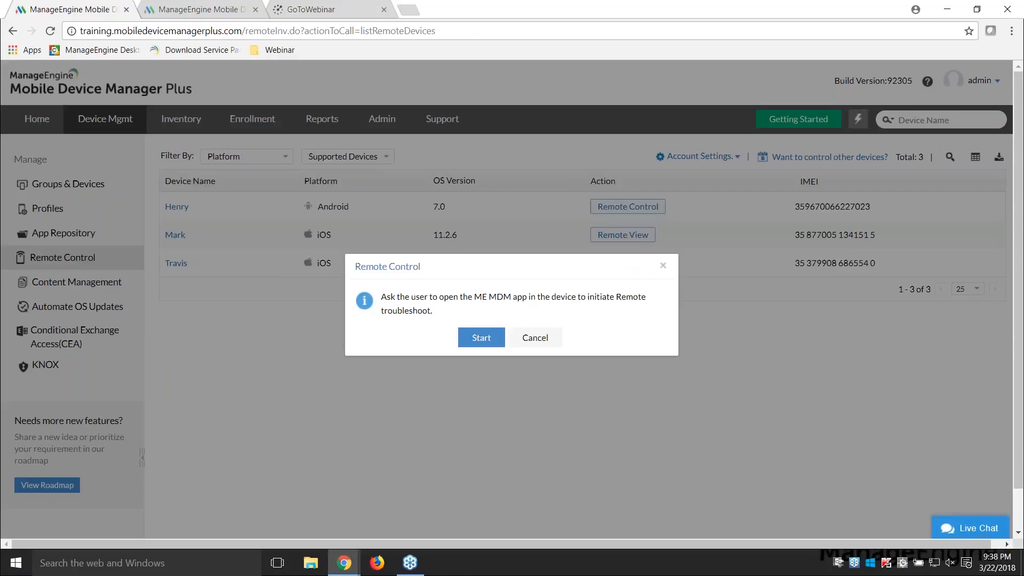
{"action": "left_click", "coordinate": [482, 337]}
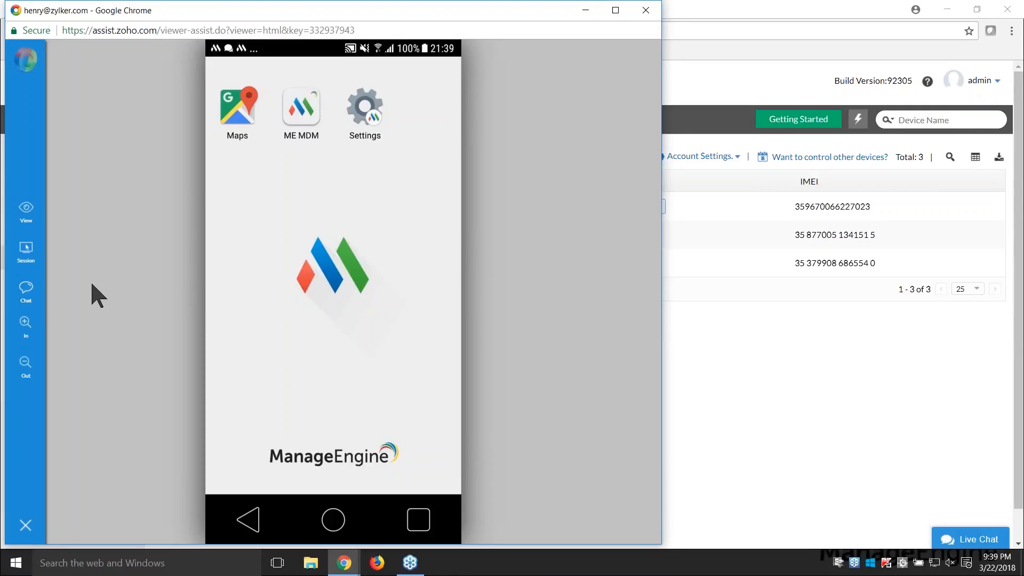
Step: Pause kiosk mode on the remote device by sending the chat command /EXIT-KIOSK, and dismiss the device's home app prompt
{"action": "left_click", "coordinate": [29, 293]}
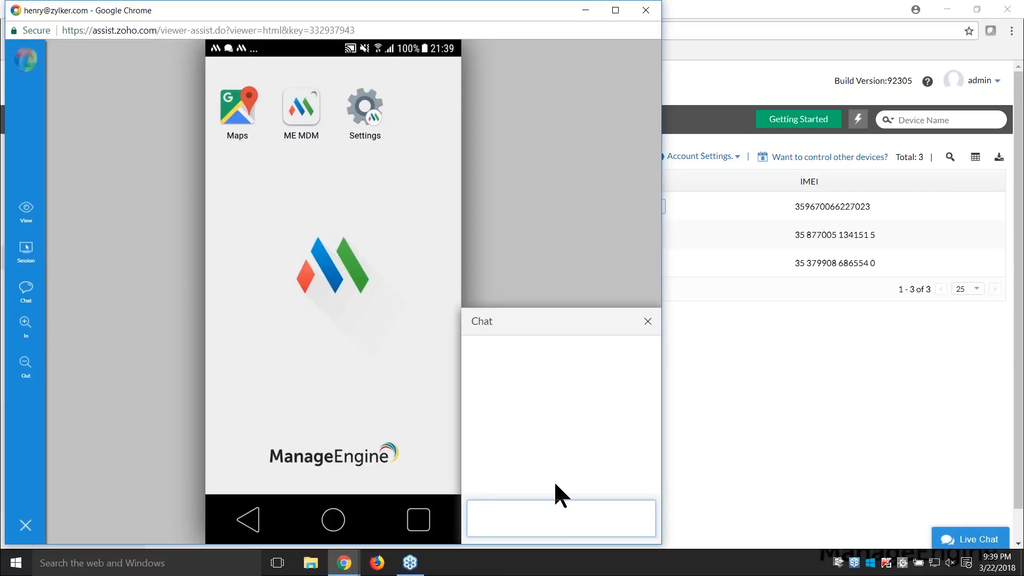
{"action": "type", "text": "/EXIT-KIOSK"}
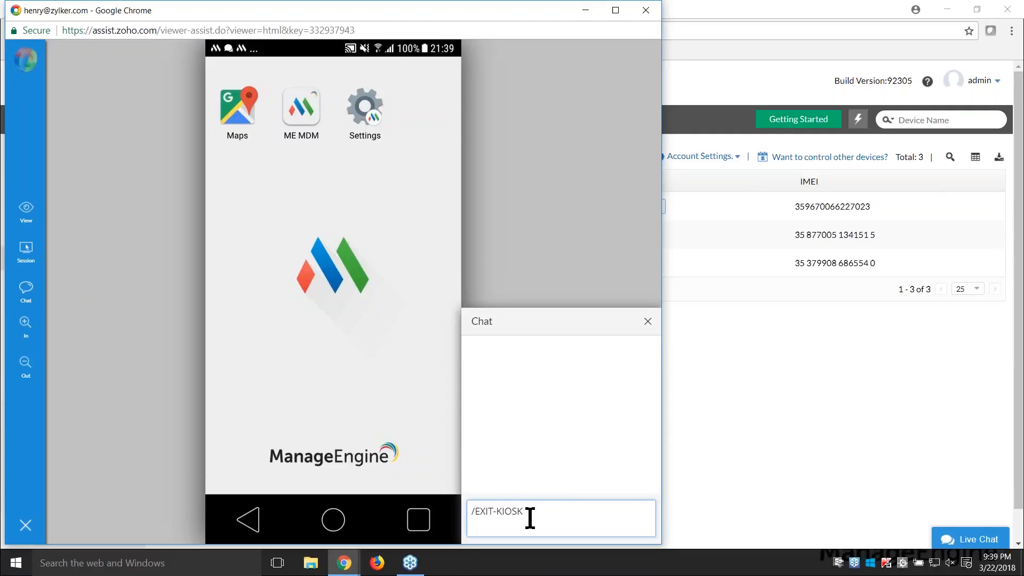
{"action": "key", "text": "Return"}
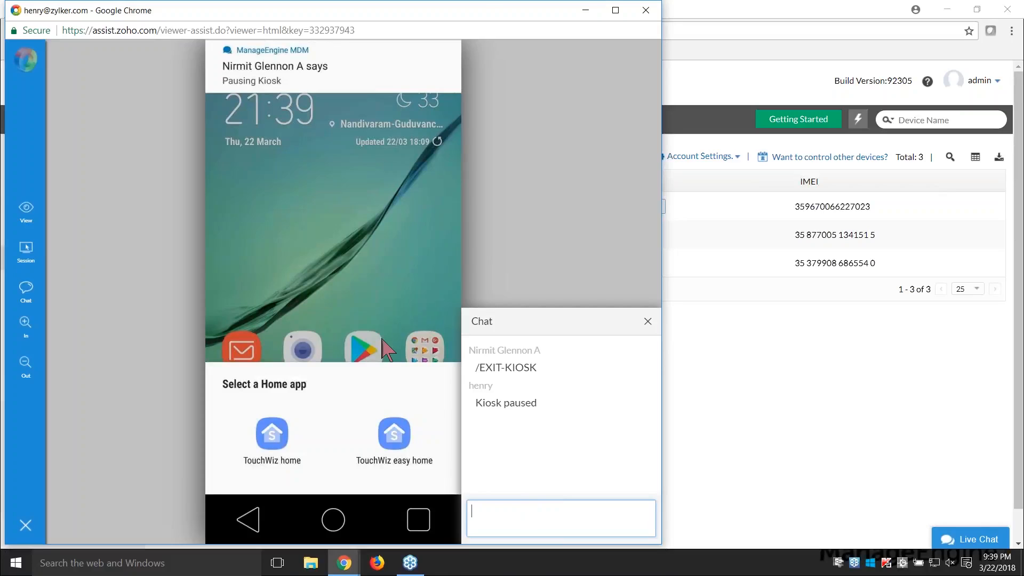
{"action": "left_click", "coordinate": [362, 322]}
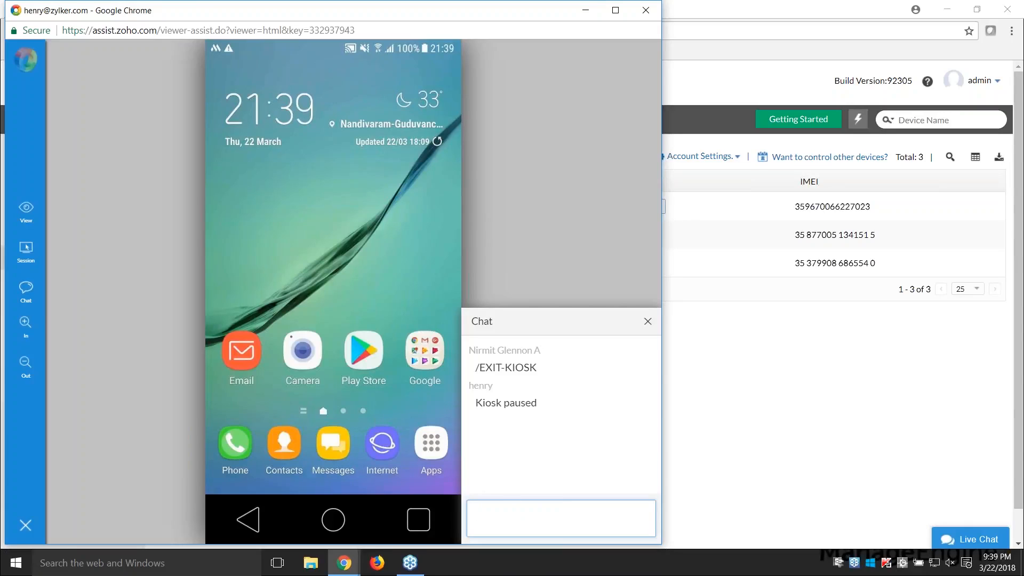
Step: Resume kiosk mode on the remote device with the chat command /ENTER-KIOSK, and close the remote session window
{"action": "type", "text": "/ENTER-KIOSK"}
{"action": "key", "text": "Return"}
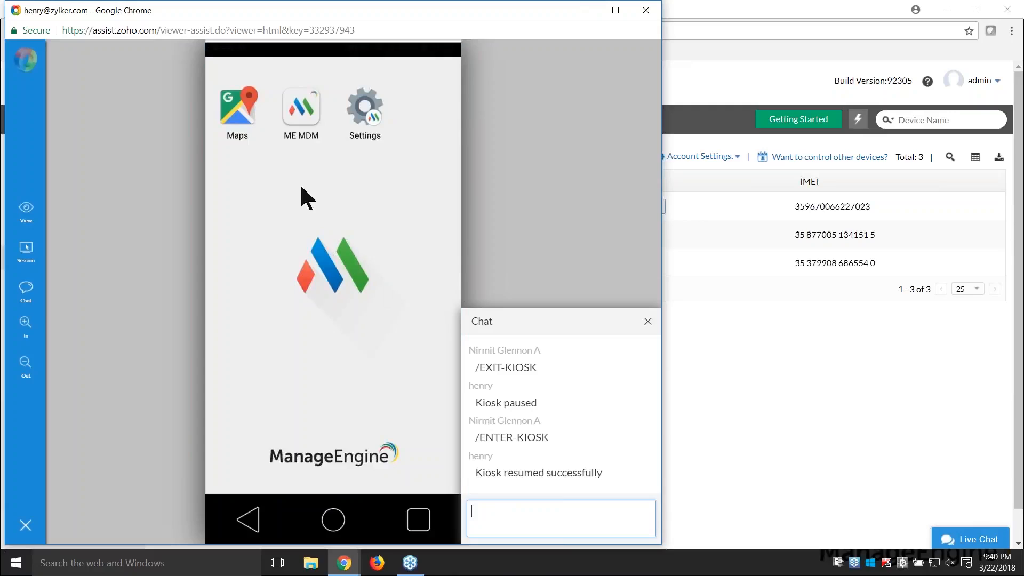
{"action": "left_click", "coordinate": [646, 10]}
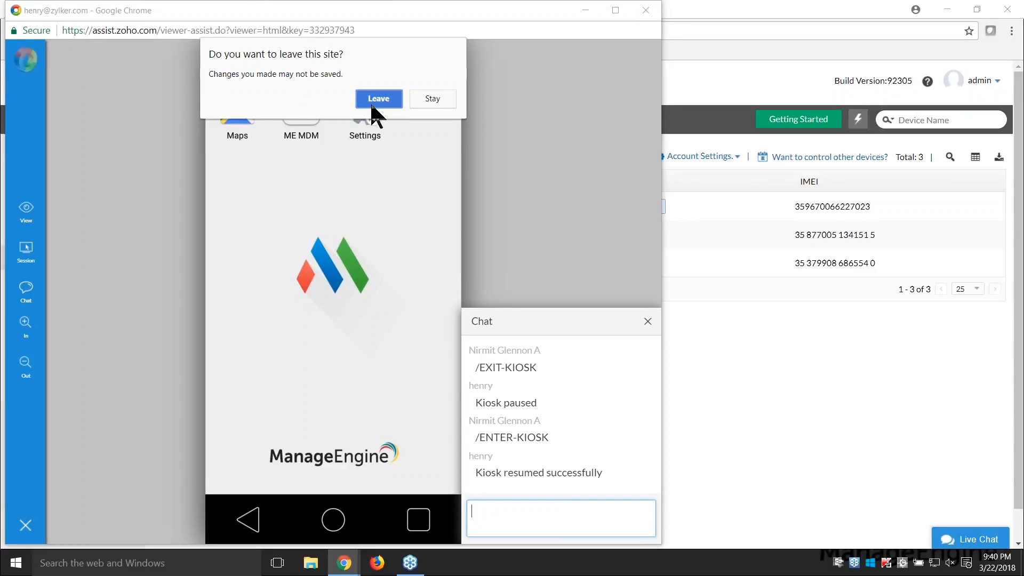
{"action": "left_click", "coordinate": [378, 99]}
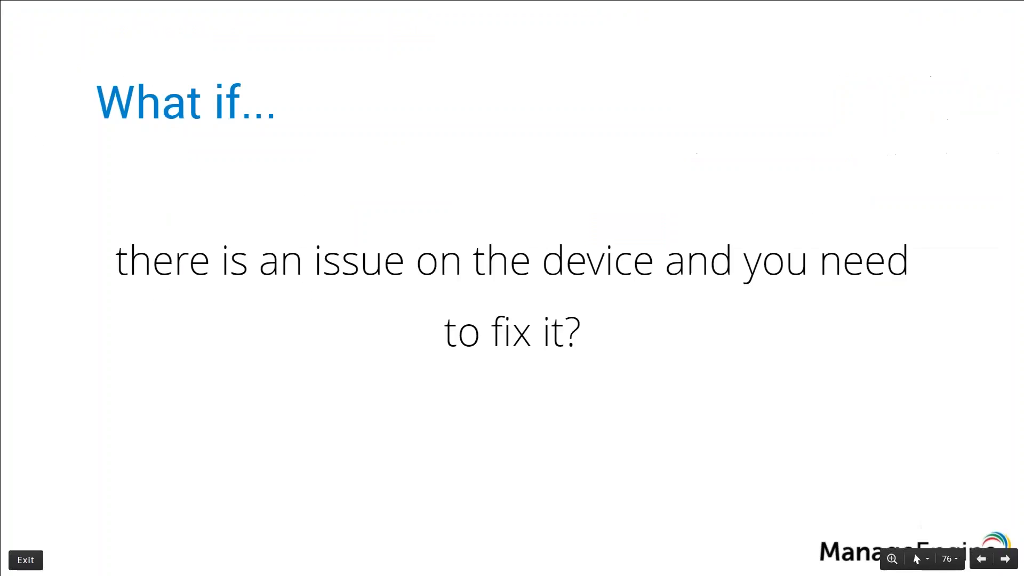
{"action": "key", "text": "Right"}
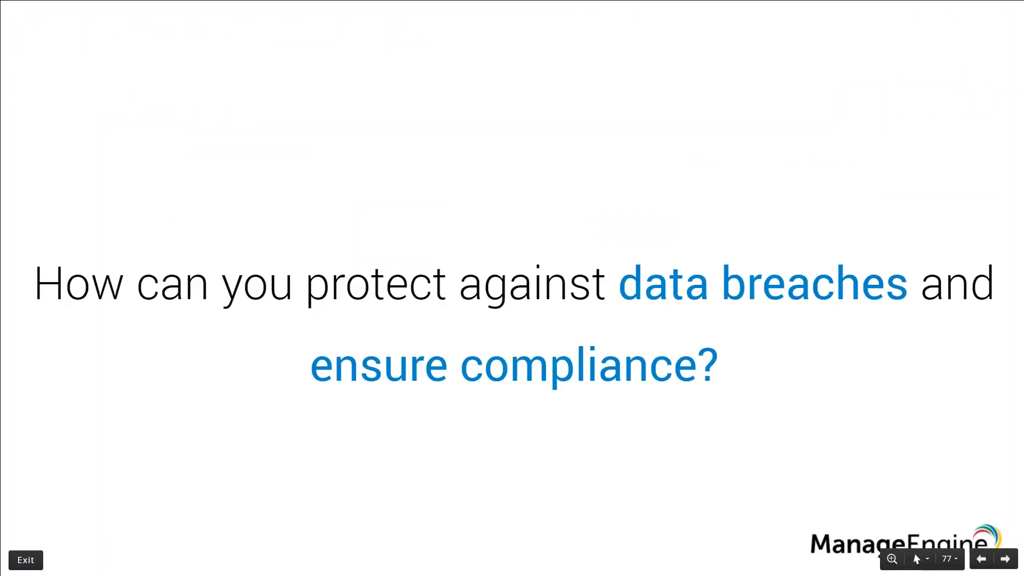
{"action": "key", "text": "Right"}
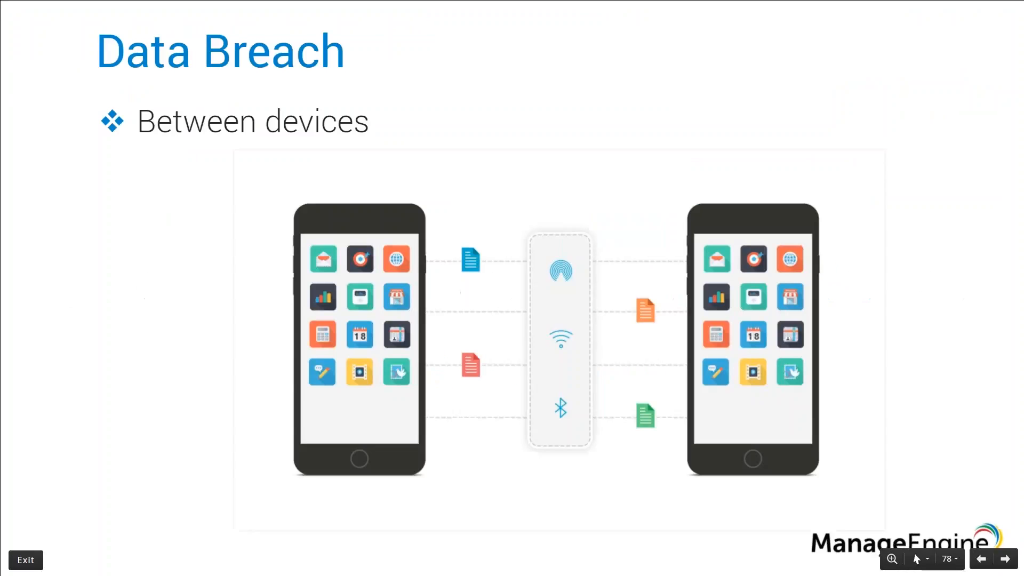
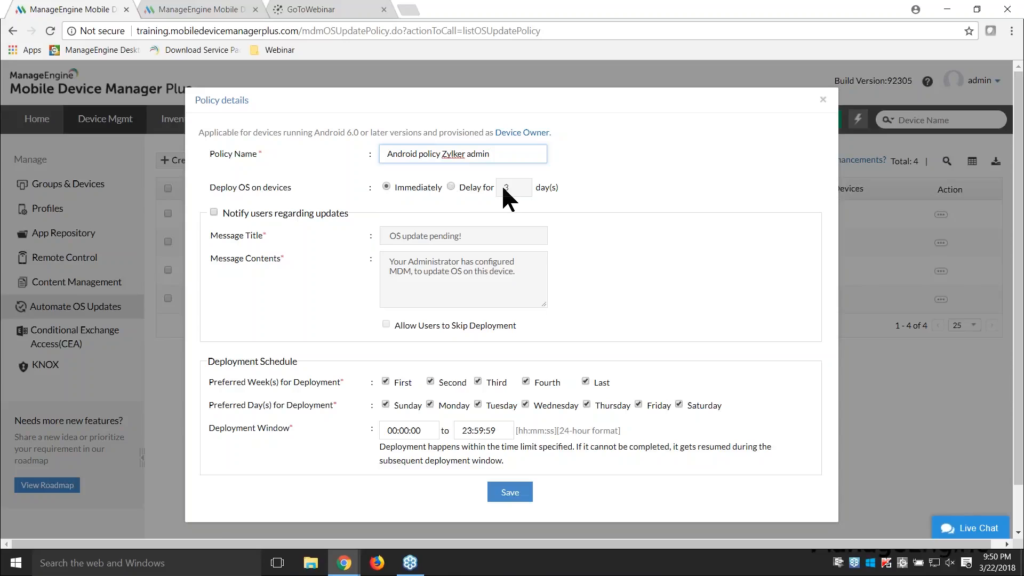
Step: Enable update notifications and allow users to skip deployment in the OS update policy Android policy Zylker admin, and save the policy
{"action": "left_click", "coordinate": [214, 212]}
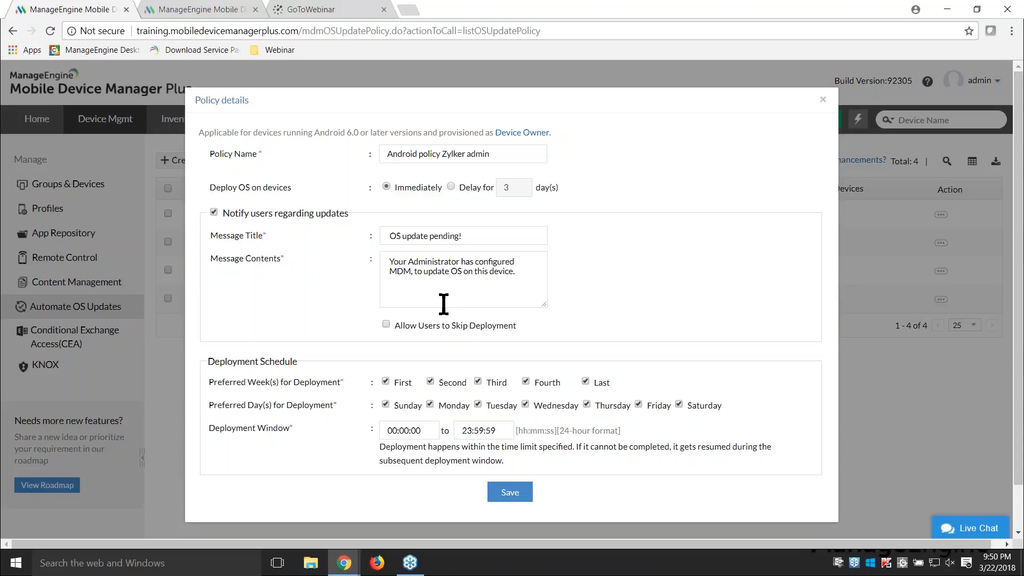
{"action": "left_click", "coordinate": [387, 325]}
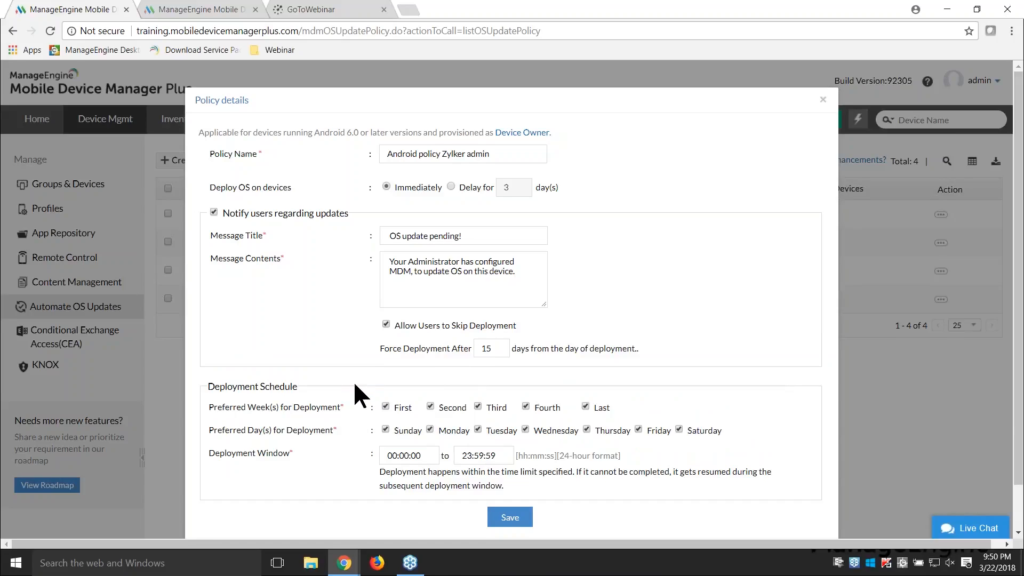
{"action": "scroll", "coordinate": [353, 384], "scroll_direction": "down", "scroll_amount": 1}
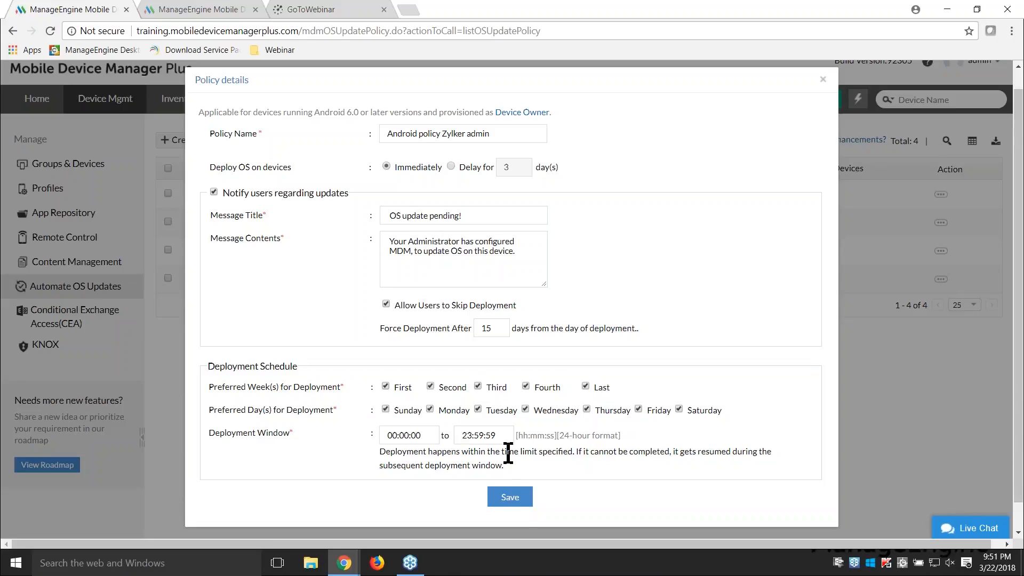
{"action": "left_click", "coordinate": [510, 498]}
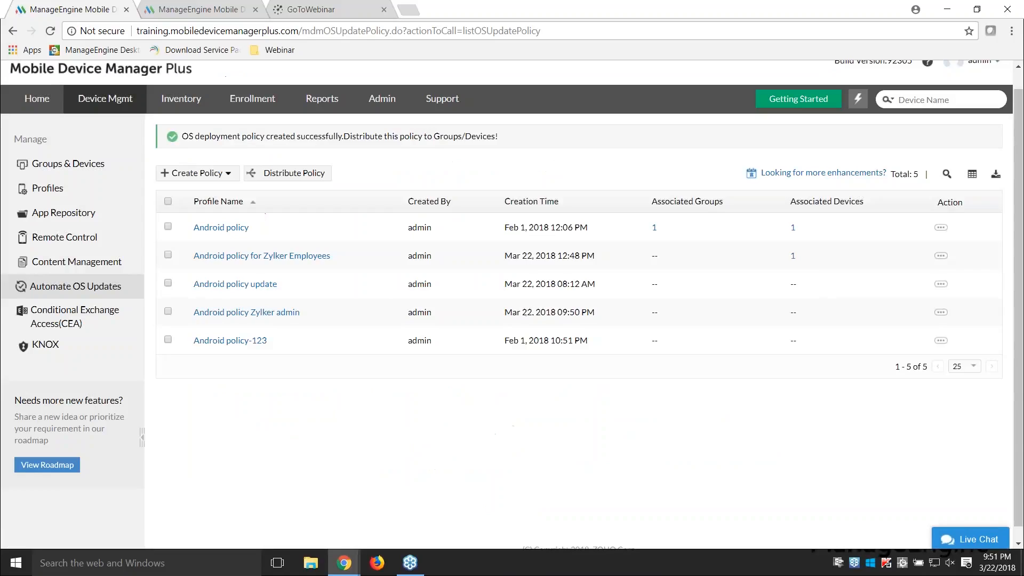
Step: Distribute Android policy Zylker admin to the second of the two Android devices available as targets
{"action": "left_click", "coordinate": [168, 311]}
{"action": "left_click", "coordinate": [291, 142]}
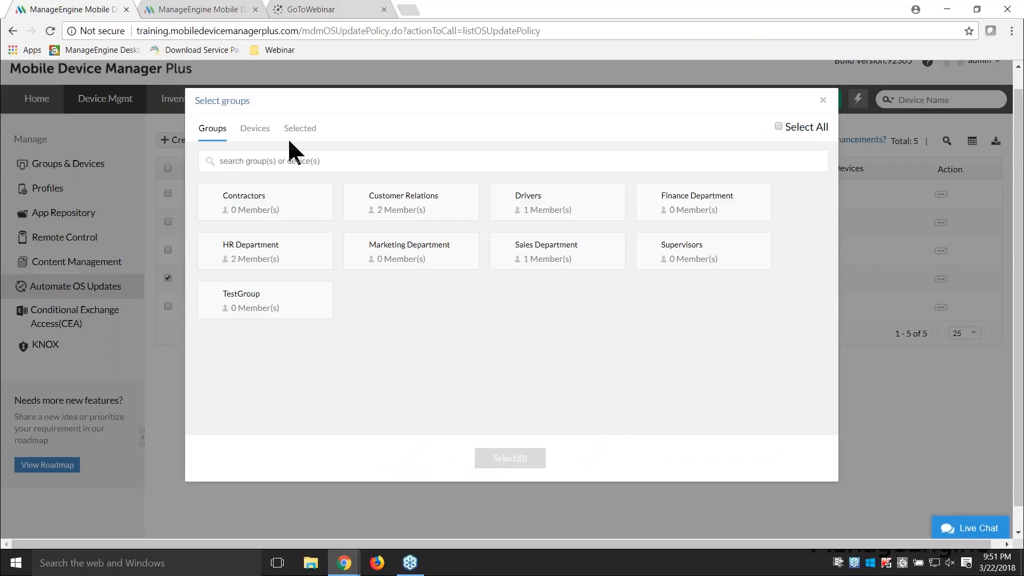
{"action": "left_click", "coordinate": [258, 131]}
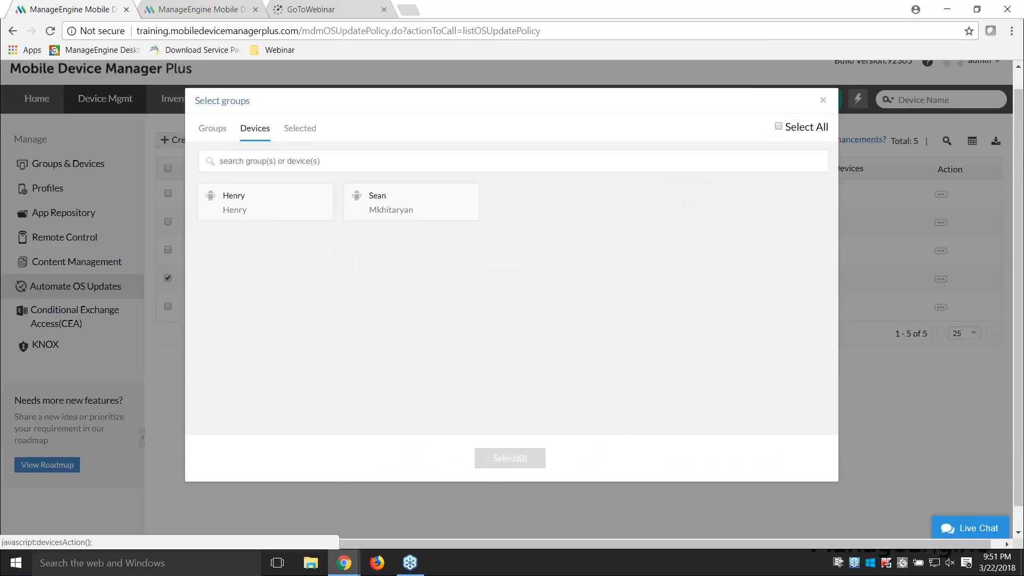
{"action": "left_click", "coordinate": [397, 210]}
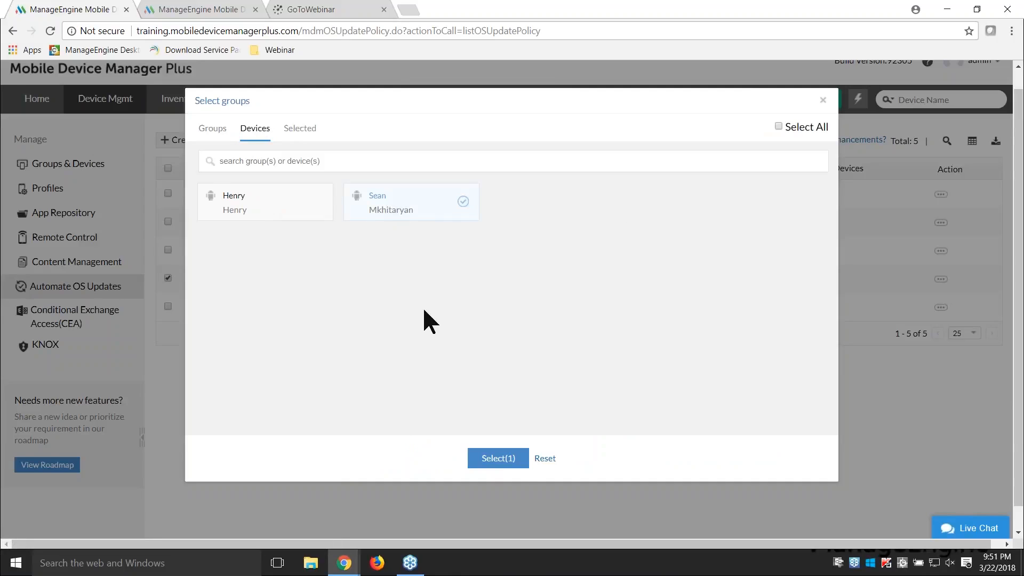
{"action": "left_click", "coordinate": [504, 462]}
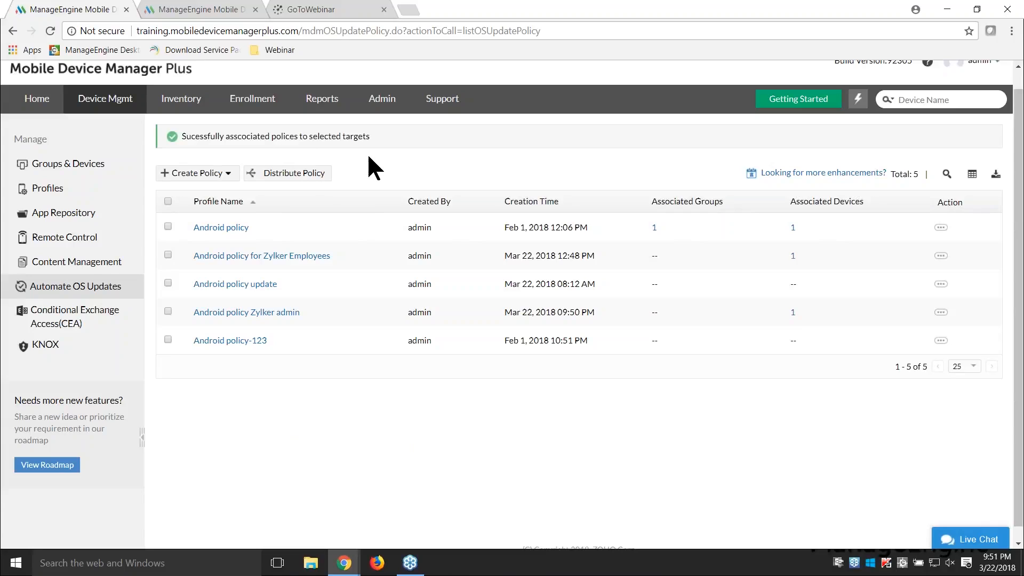
{"action": "key", "text": "alt+Tab"}
{"action": "key", "text": "Right"}
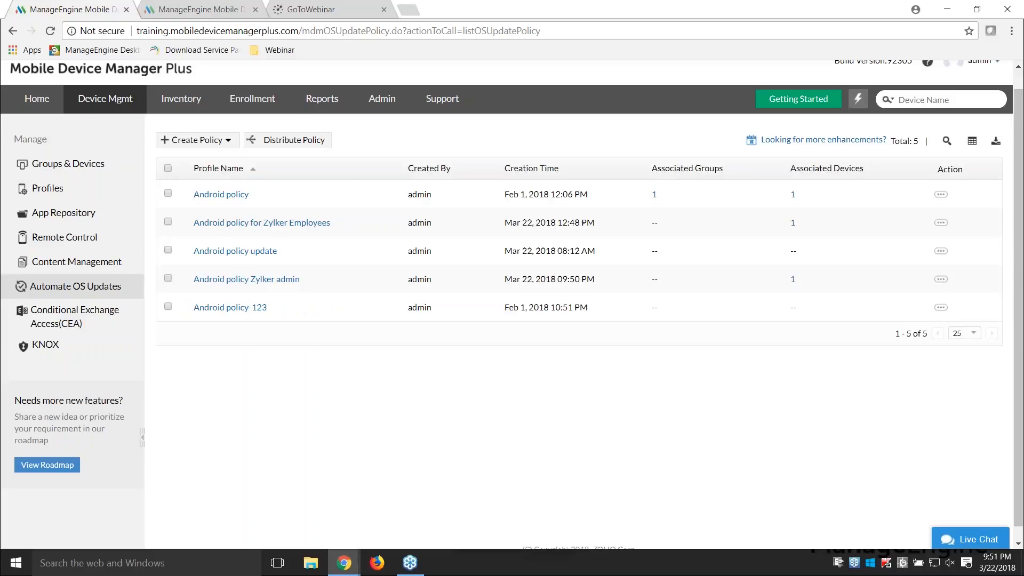
Step: Open the Geo-Tracking details of the Samsung Android 7.0 smartphone from the device inventory
{"action": "left_click", "coordinate": [184, 109]}
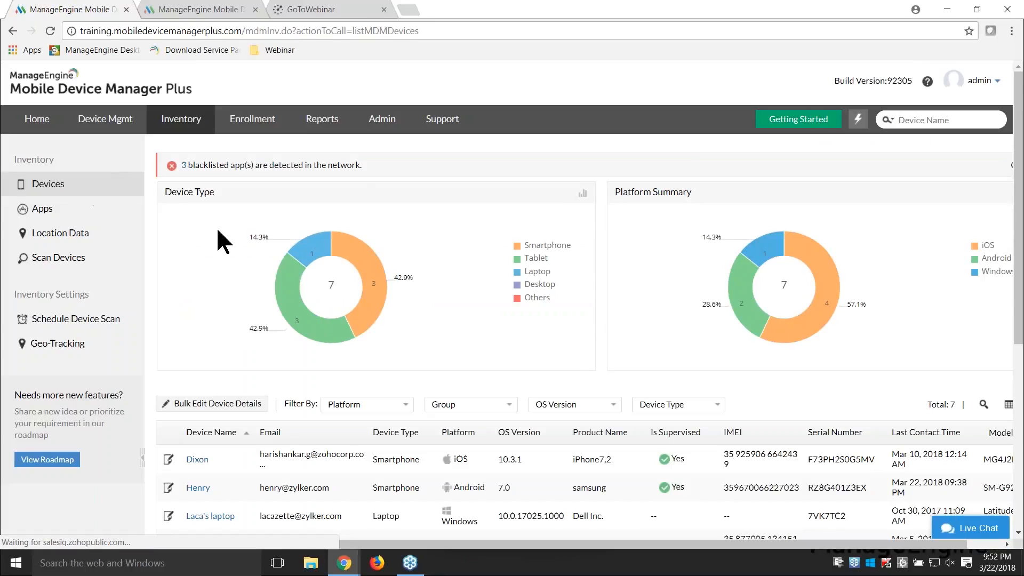
{"action": "scroll", "coordinate": [244, 279], "scroll_direction": "down", "scroll_amount": 3}
{"action": "left_click", "coordinate": [207, 352]}
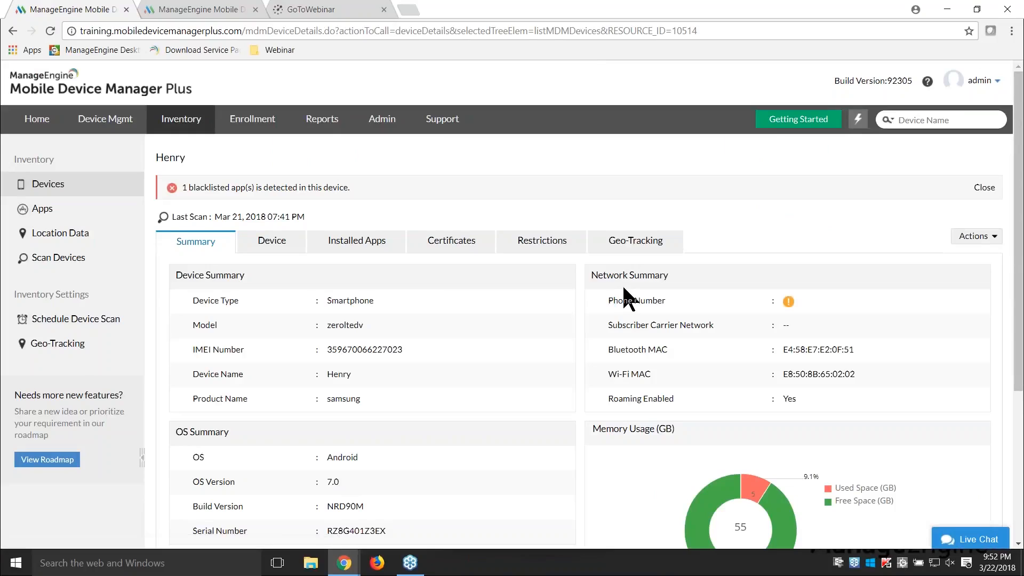
{"action": "left_click", "coordinate": [647, 250]}
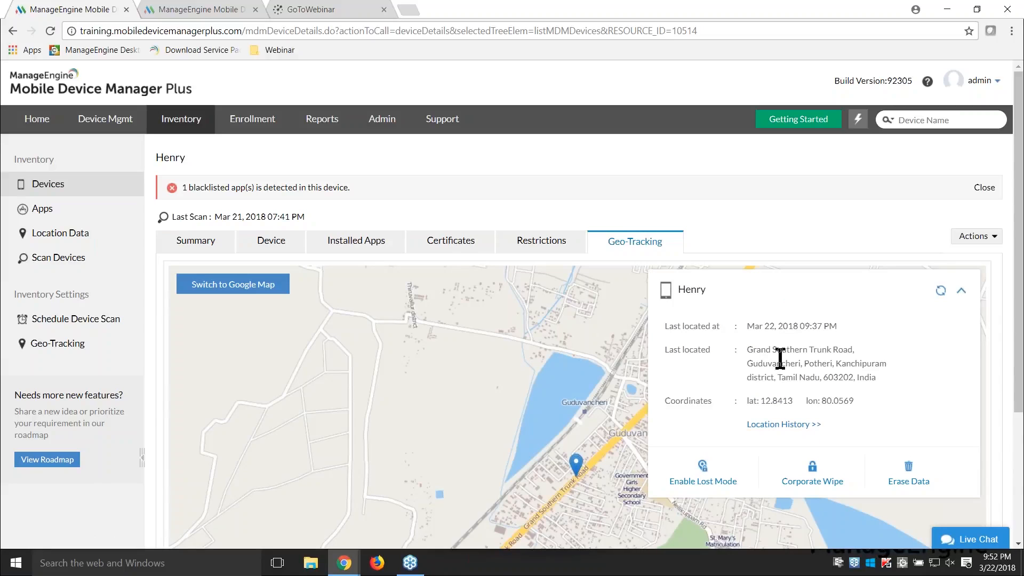
Step: Trigger a Remote Alarm on the Samsung smartphone
{"action": "left_click", "coordinate": [969, 236]}
{"action": "mouse_move", "coordinate": [964, 255]}
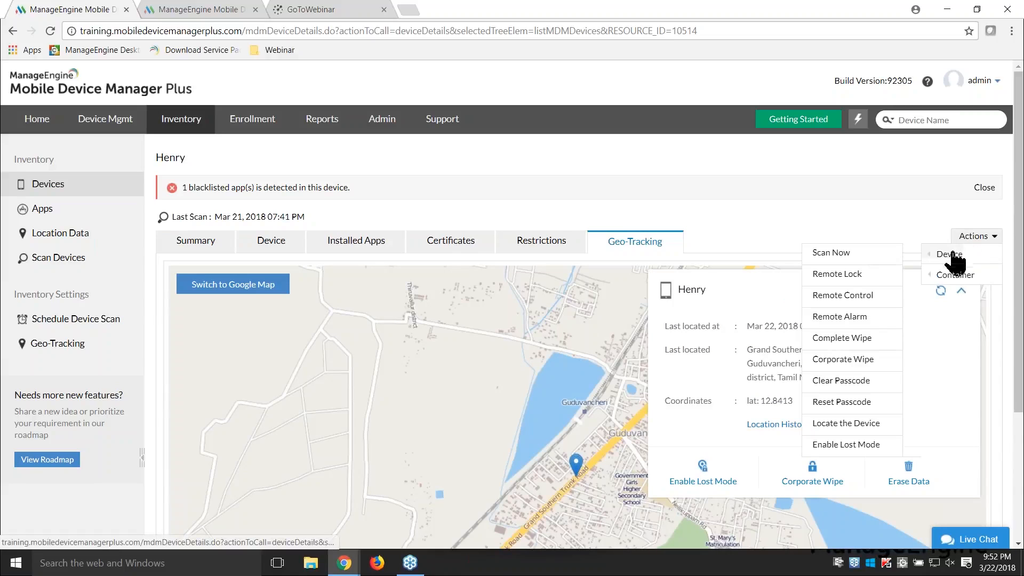
{"action": "left_click", "coordinate": [858, 318]}
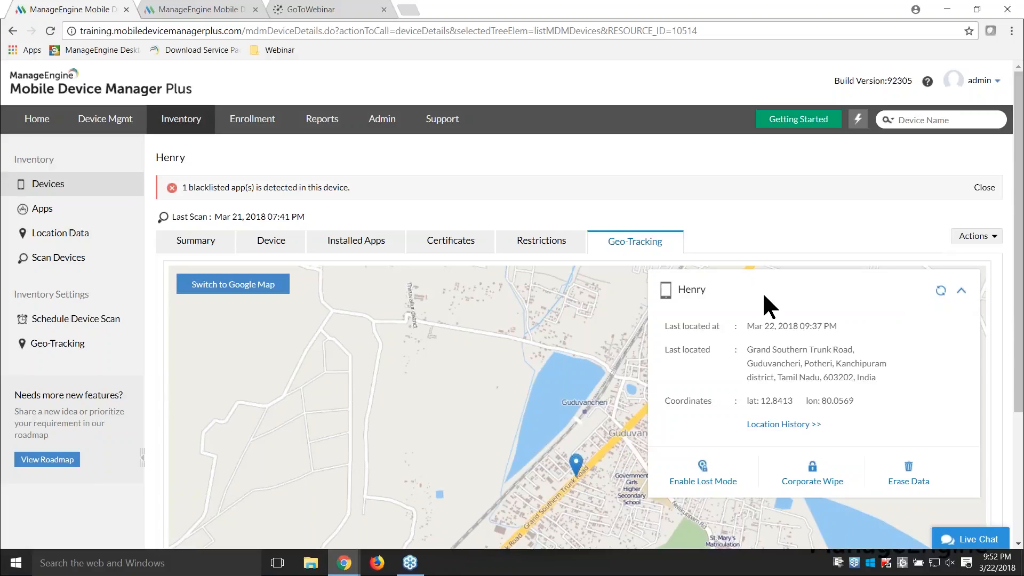
Step: Start enabling Lost Mode on the smartphone, enter the contact phone number, keep the default lost-device message, and proceed to the passcode settings
{"action": "left_click", "coordinate": [704, 476]}
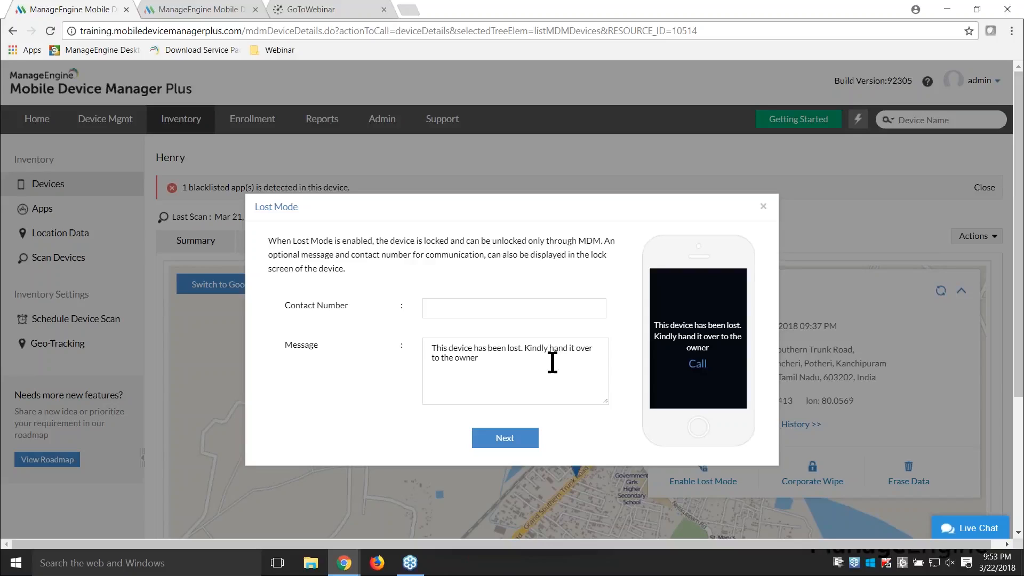
{"action": "left_click", "coordinate": [494, 312]}
{"action": "type", "text": "7878787878"}
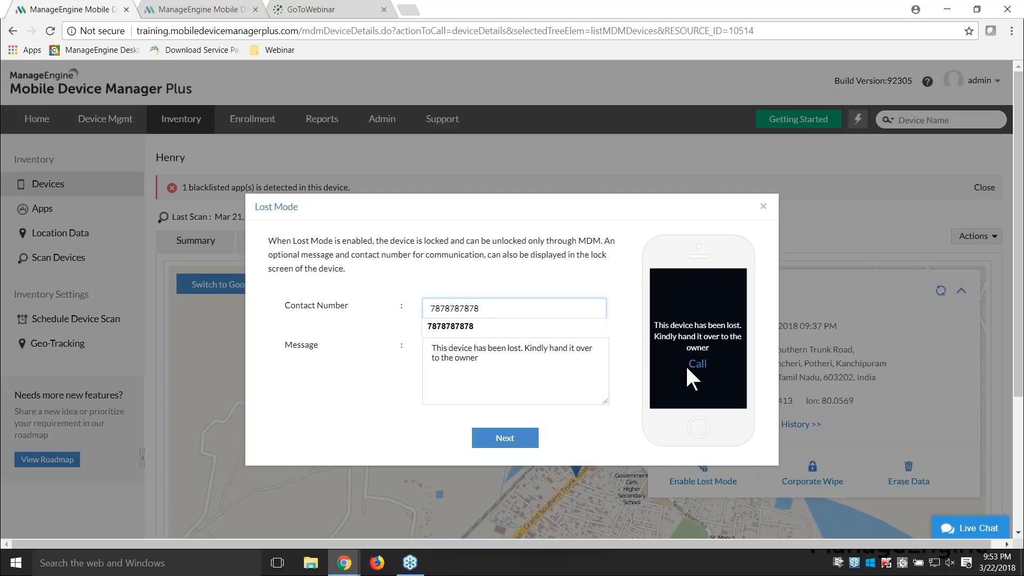
{"action": "left_click", "coordinate": [396, 369]}
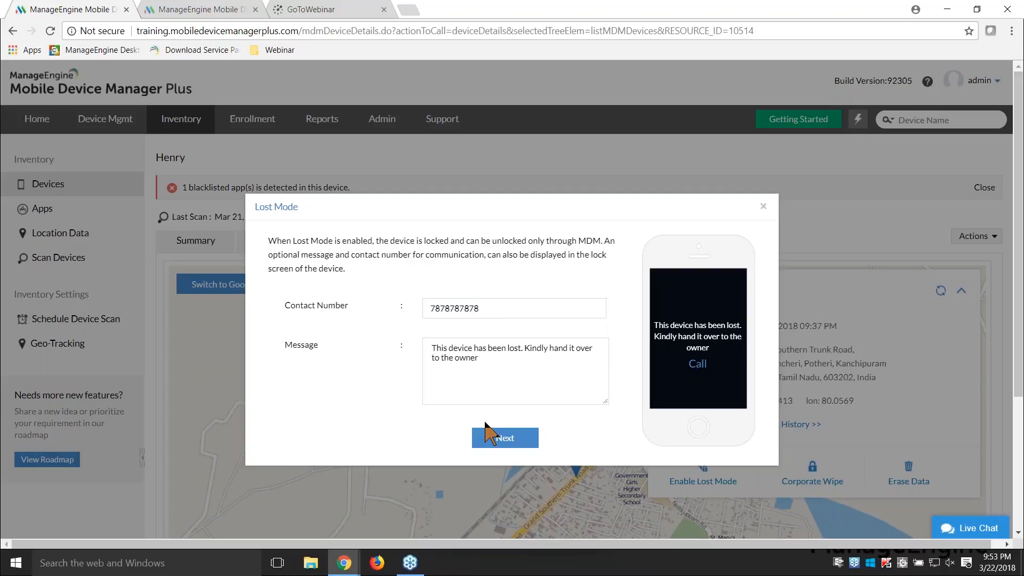
{"action": "left_click", "coordinate": [512, 439]}
Step: Enter the new device passcode, keep mailing it to the user, leave Ticket ID and Message empty, and submit the Lost Mode locate request
{"action": "left_click", "coordinate": [481, 295]}
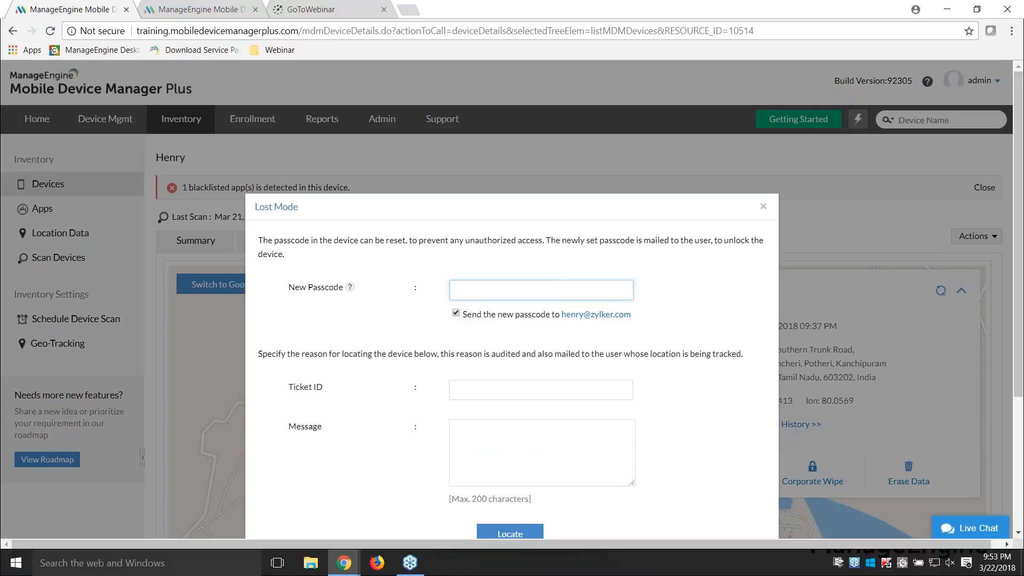
{"action": "type", "text": "Admin"}
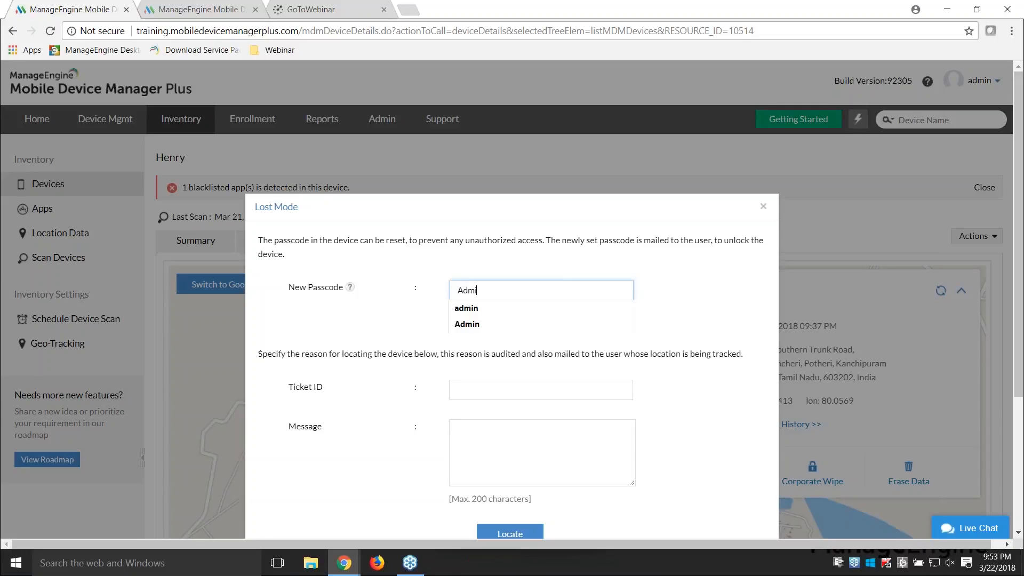
{"action": "left_click", "coordinate": [389, 314]}
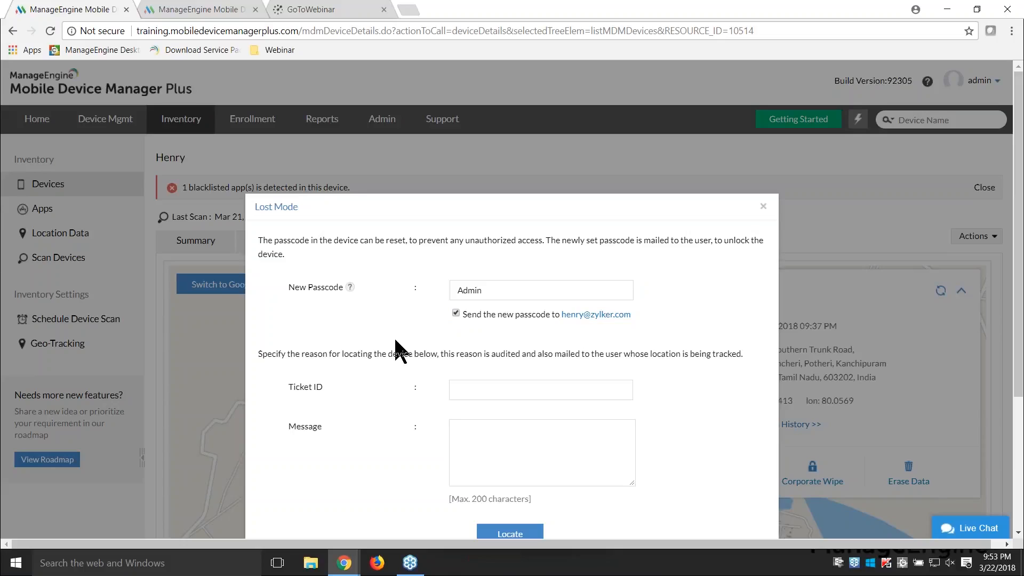
{"action": "left_click", "coordinate": [468, 386]}
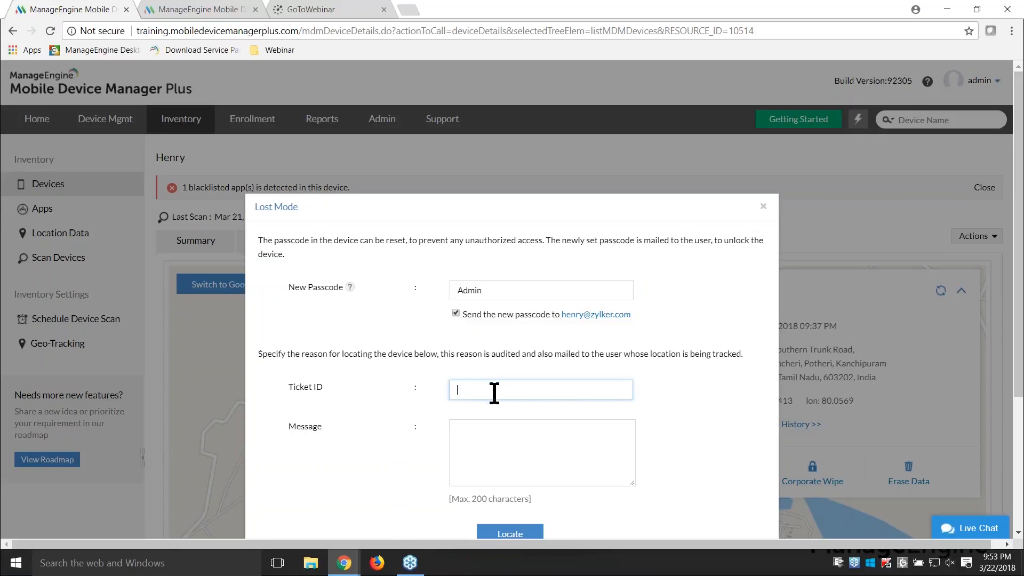
{"action": "left_click", "coordinate": [428, 447]}
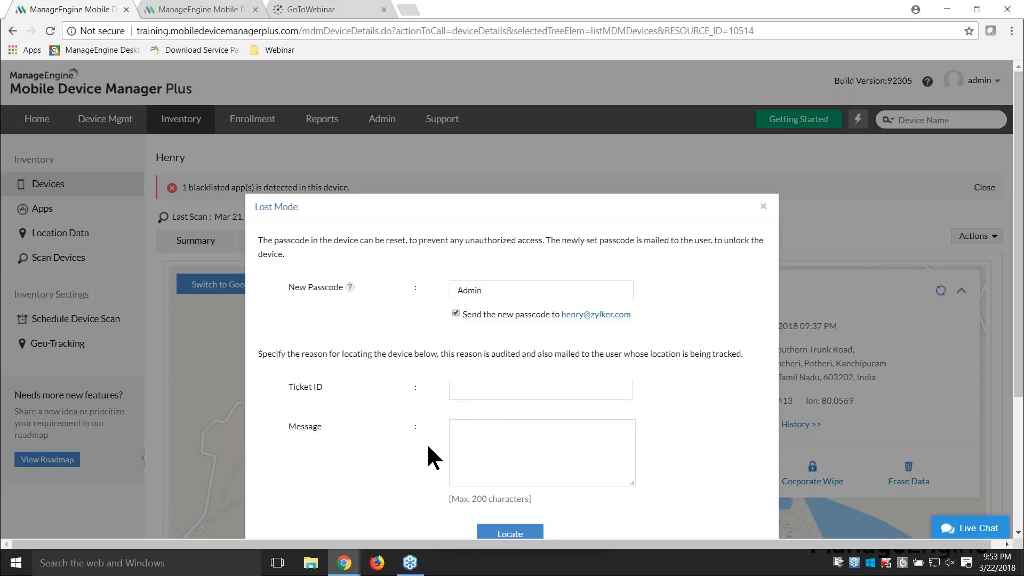
{"action": "scroll", "coordinate": [427, 443], "scroll_direction": "down", "scroll_amount": 1}
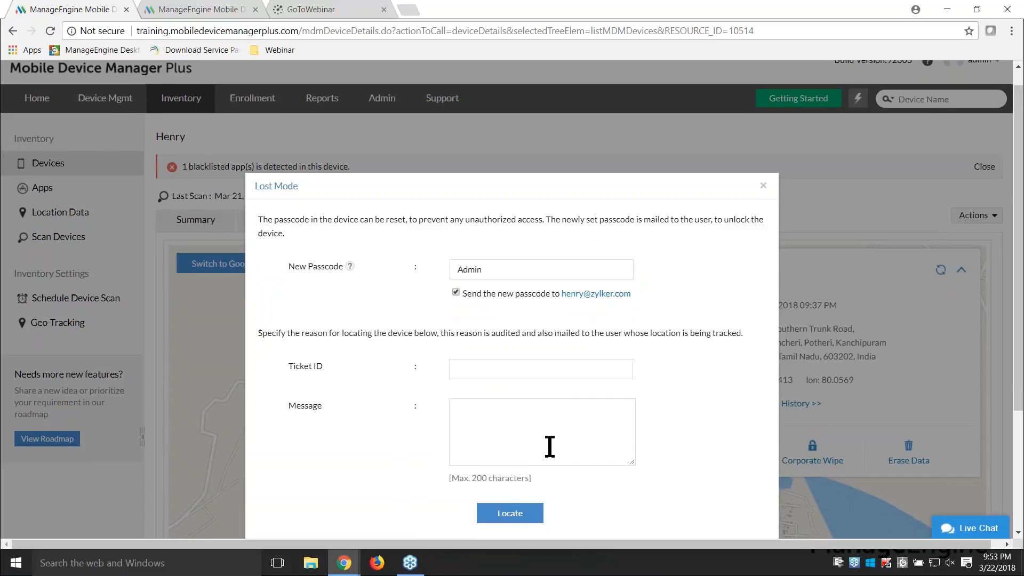
{"action": "left_click", "coordinate": [521, 517]}
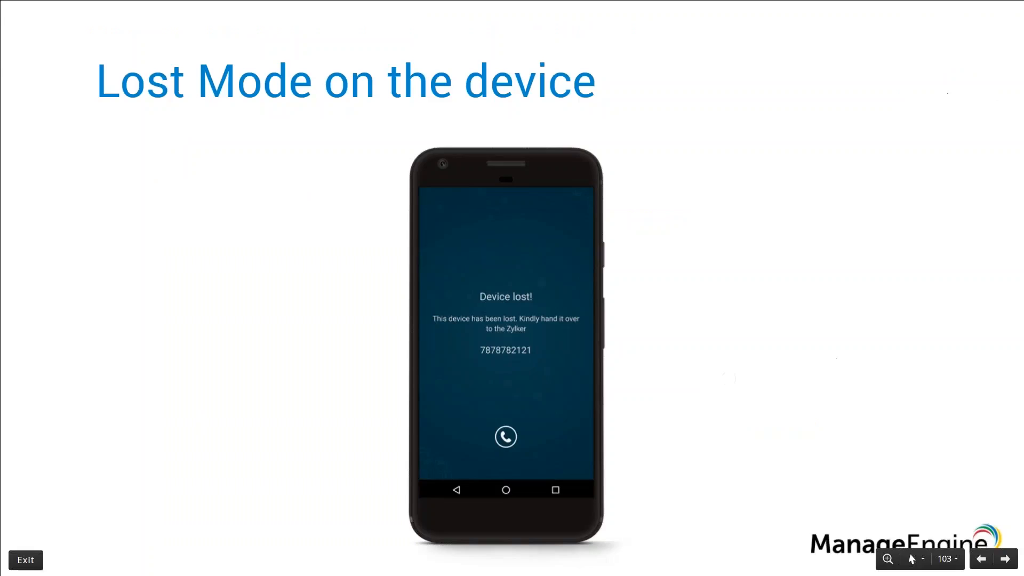
{"action": "key", "text": "Right"}
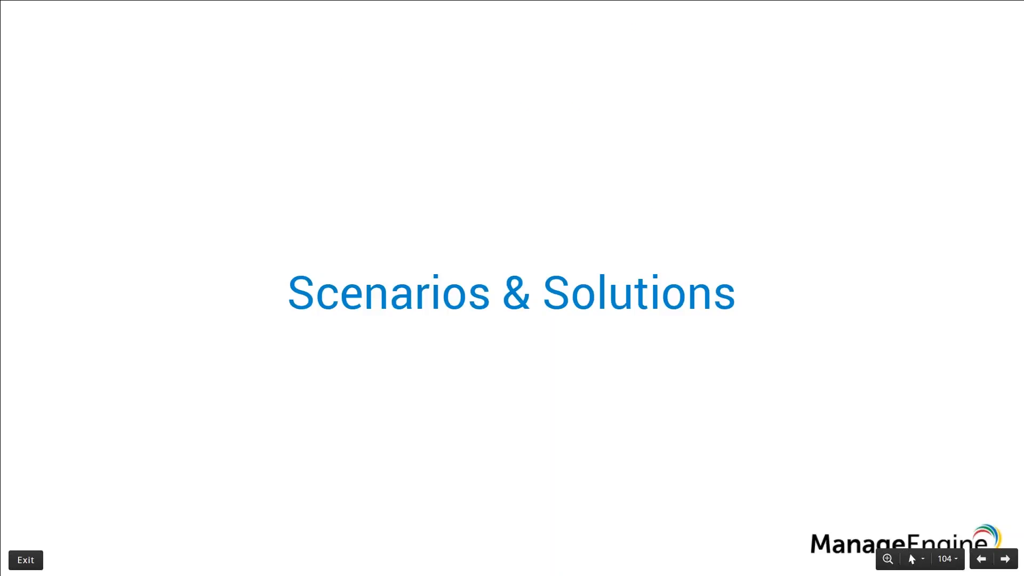
{"action": "key", "text": "Right"}
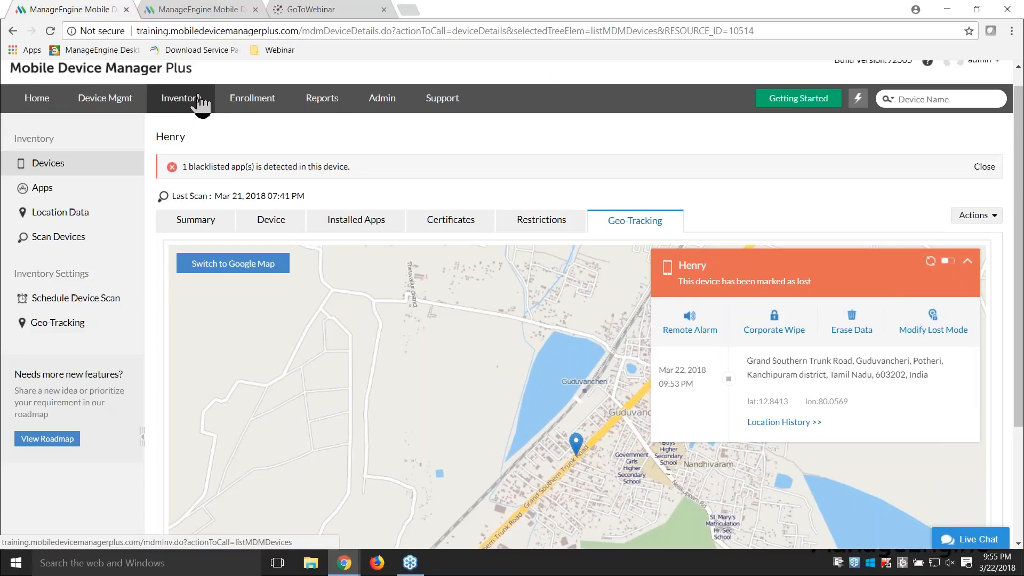
Step: Open the discovered apps in the inventory and filter them to the Android platform
{"action": "left_click", "coordinate": [53, 191]}
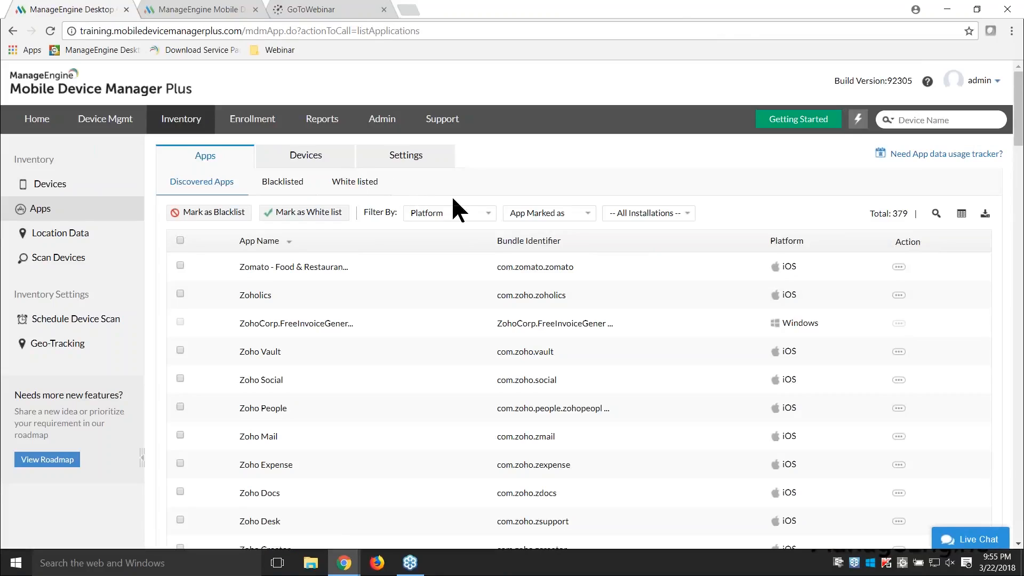
{"action": "left_click", "coordinate": [476, 212]}
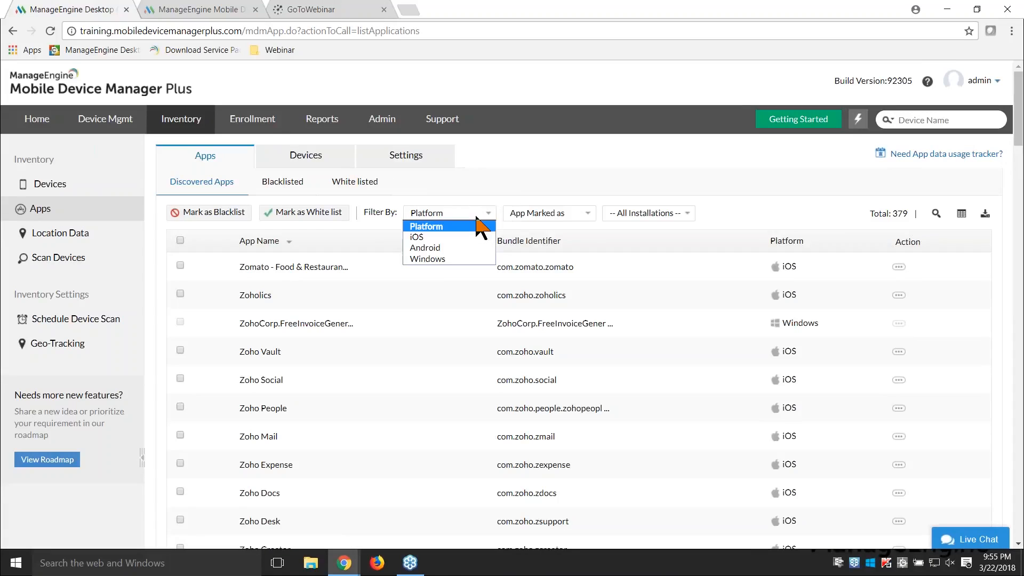
{"action": "left_click", "coordinate": [453, 247]}
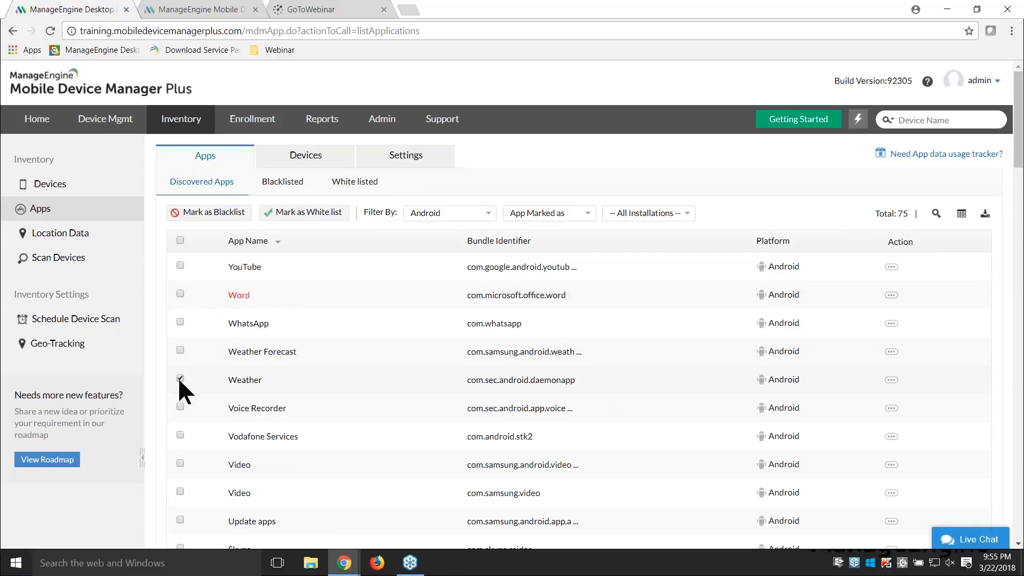
Step: Try to mark the Weather app as blacklisted, review the actions per platform, and dismiss the confirmation
{"action": "left_click", "coordinate": [226, 213]}
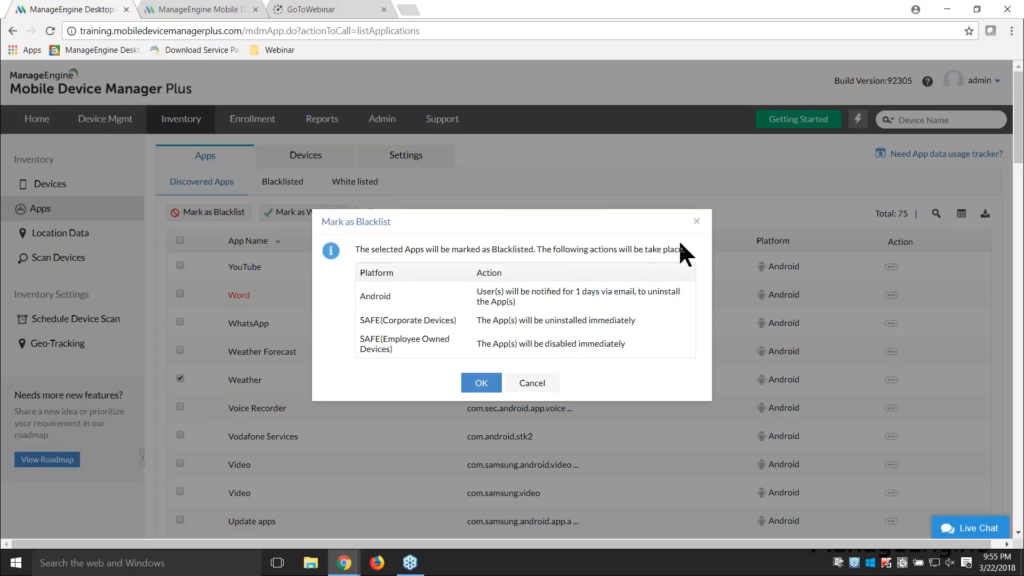
{"action": "left_click", "coordinate": [696, 222]}
{"action": "key", "text": "alt+Tab"}
{"action": "key", "text": "Right"}
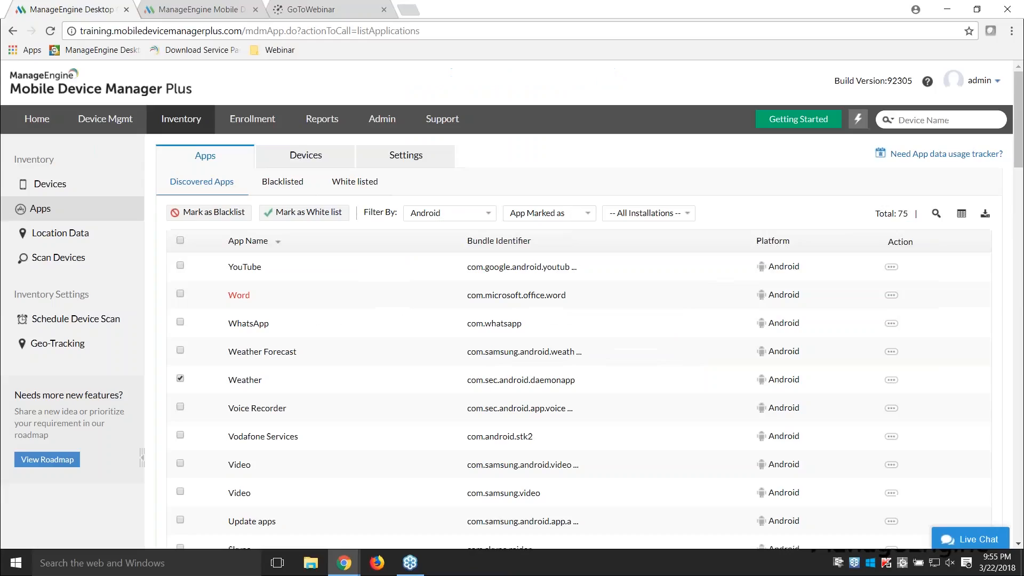
Step: Create an Android profile for the device under its default name and open its web content filter settings
{"action": "left_click", "coordinate": [111, 122]}
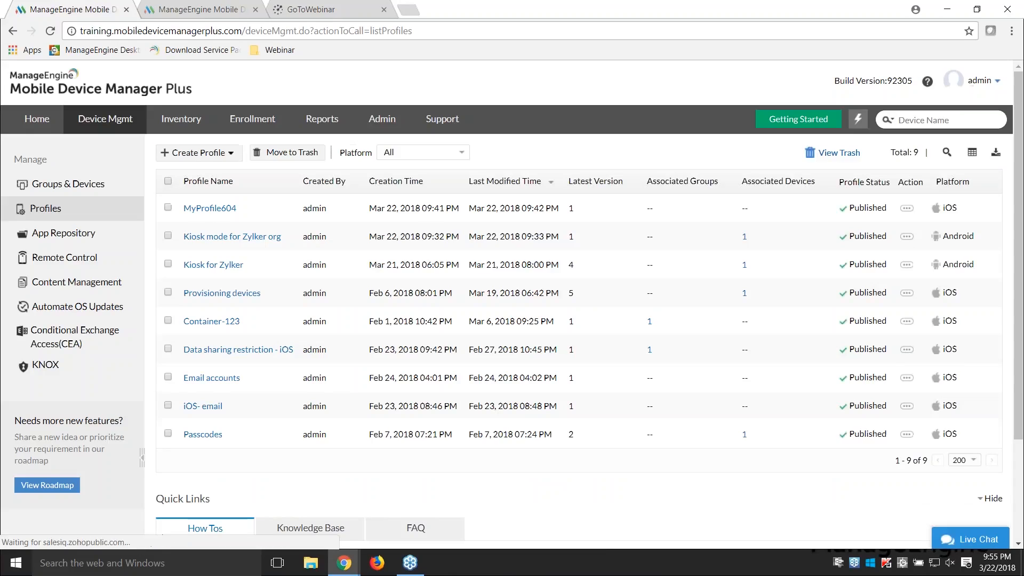
{"action": "left_click", "coordinate": [207, 159]}
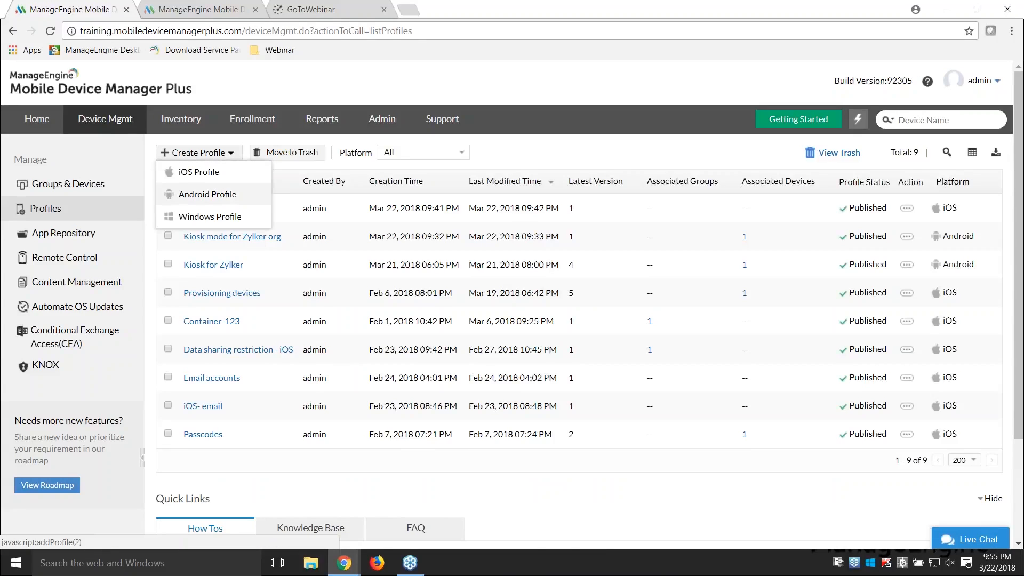
{"action": "left_click", "coordinate": [201, 196]}
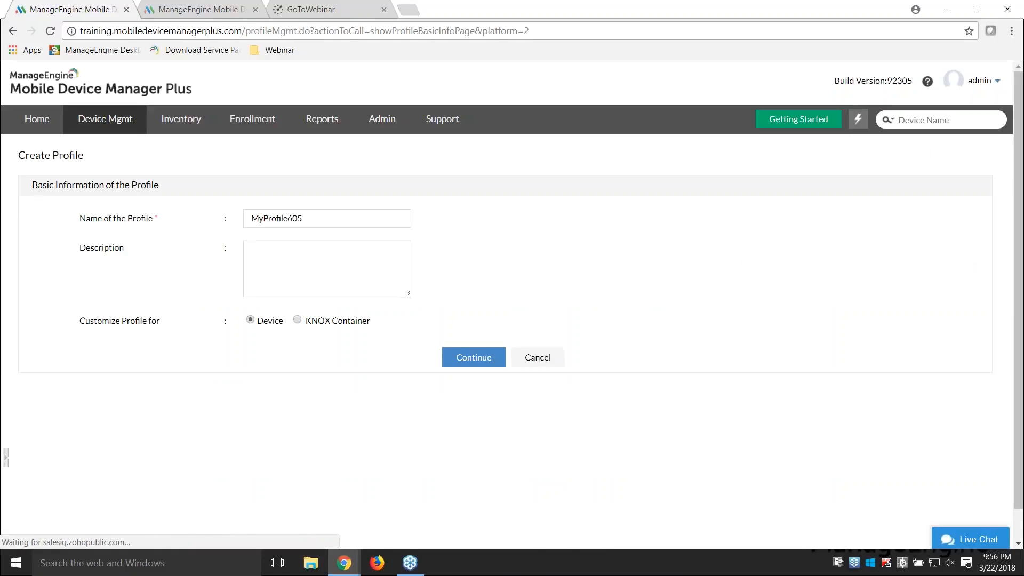
{"action": "left_click", "coordinate": [474, 359]}
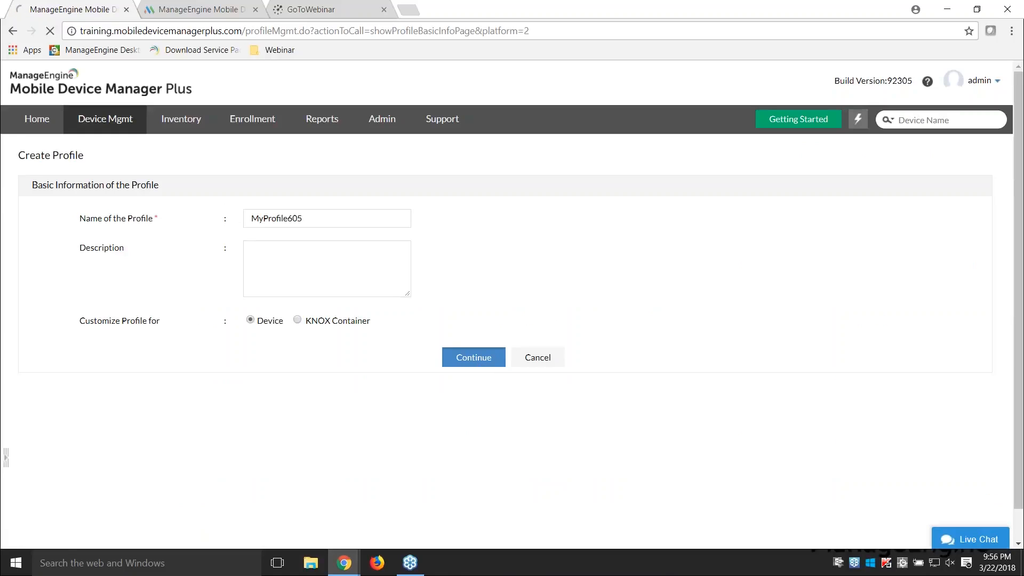
{"action": "scroll", "coordinate": [80, 408], "scroll_direction": "down", "scroll_amount": 1}
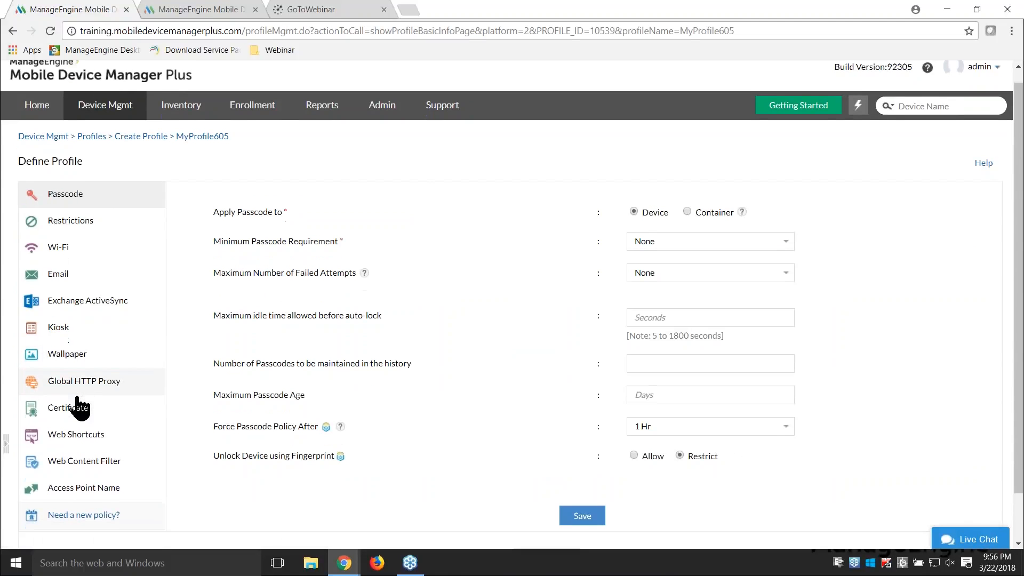
{"action": "left_click", "coordinate": [91, 463]}
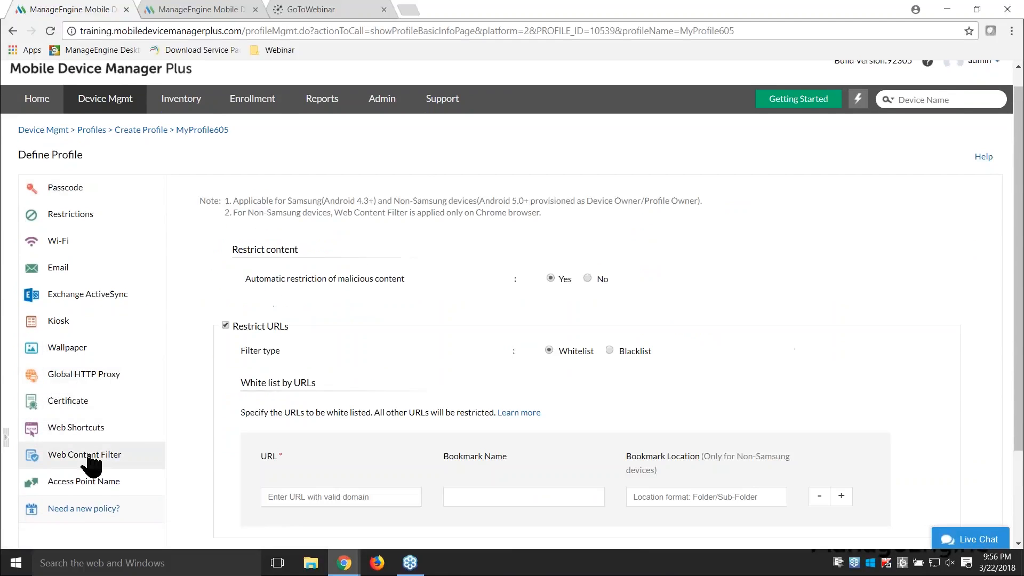
{"action": "left_click", "coordinate": [610, 348]}
{"action": "scroll", "coordinate": [546, 385], "scroll_direction": "down", "scroll_amount": 1}
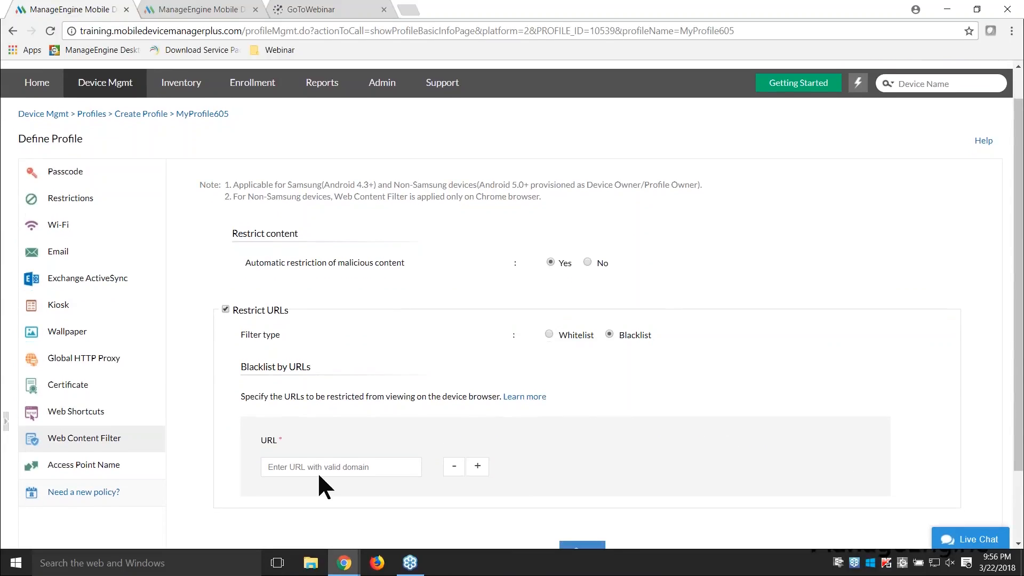
{"action": "left_click", "coordinate": [320, 470]}
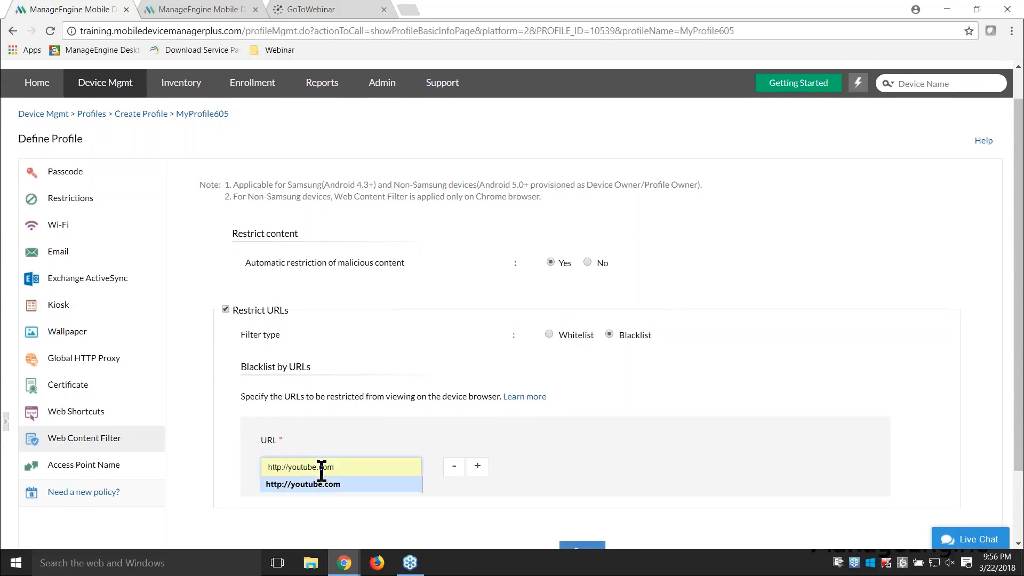
{"action": "key", "text": "Return"}
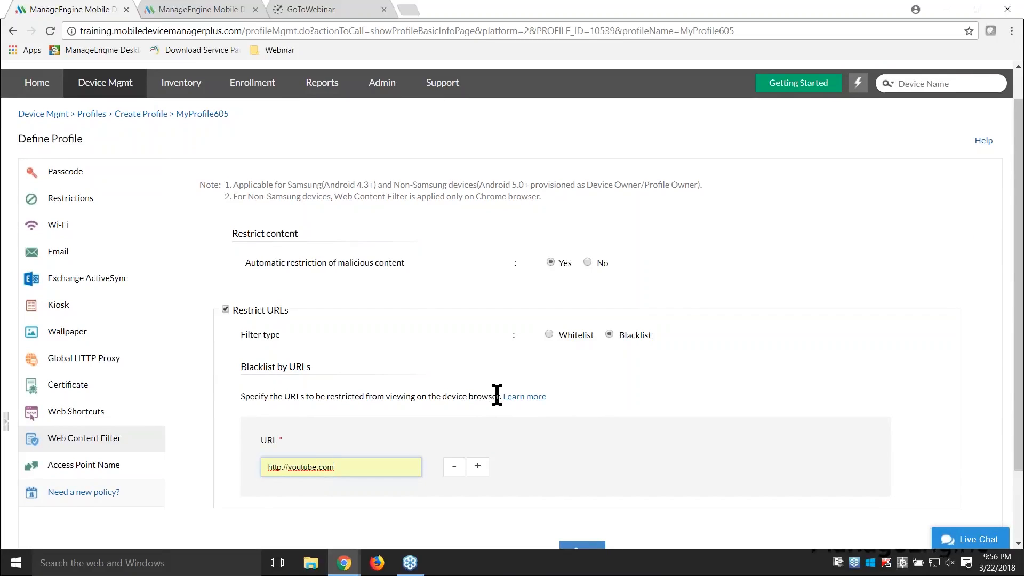
{"action": "scroll", "coordinate": [496, 395], "scroll_direction": "down", "scroll_amount": 1}
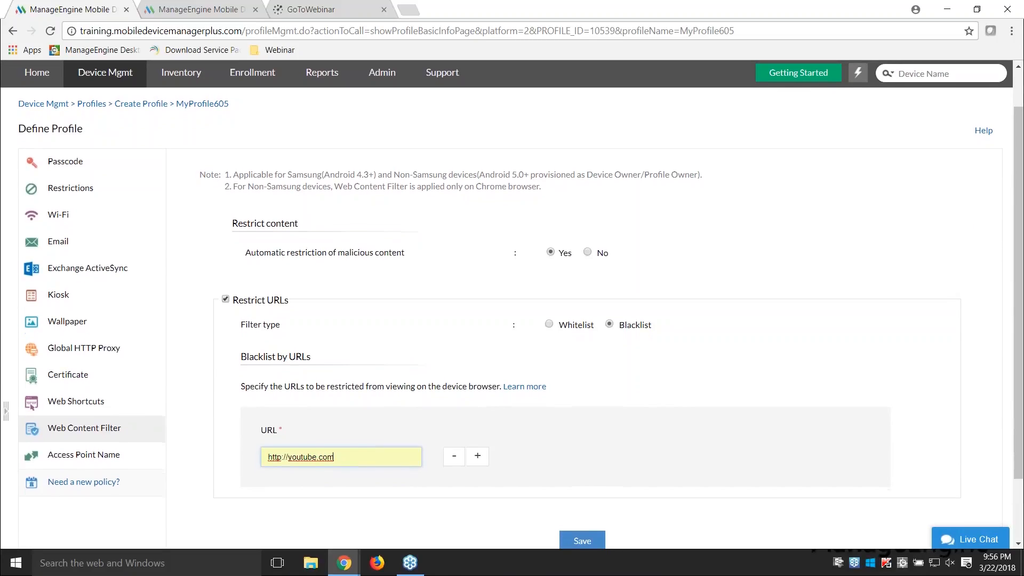
{"action": "left_click", "coordinate": [549, 324]}
{"action": "left_click", "coordinate": [357, 469]}
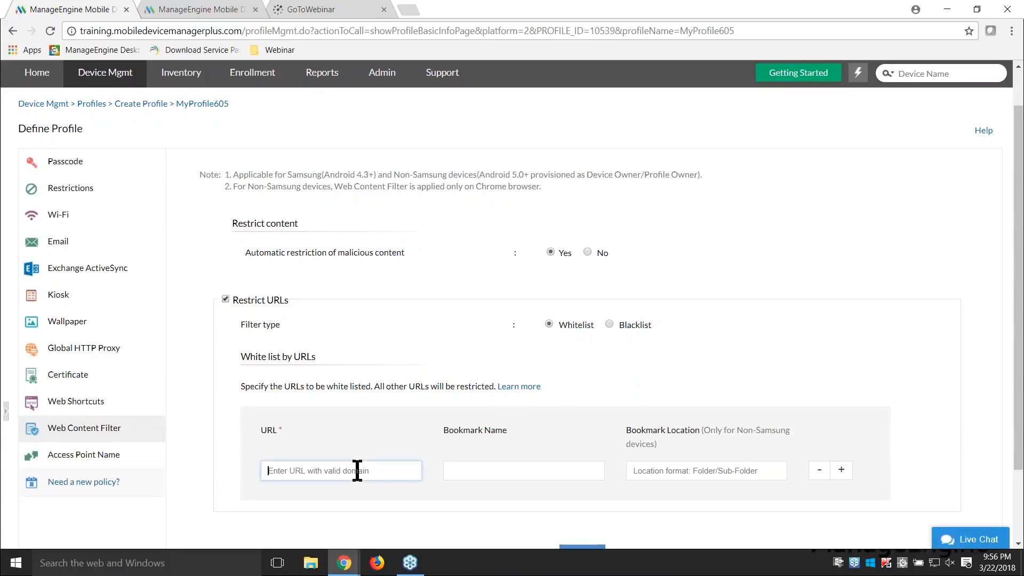
{"action": "key", "text": "Down"}
{"action": "key", "text": "Return"}
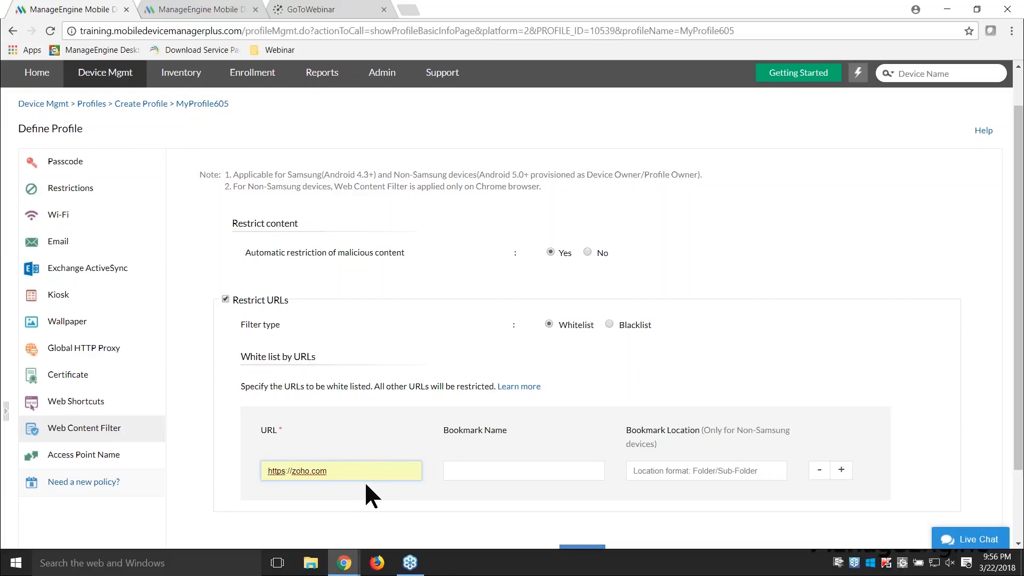
{"action": "scroll", "coordinate": [455, 485], "scroll_direction": "down", "scroll_amount": 1}
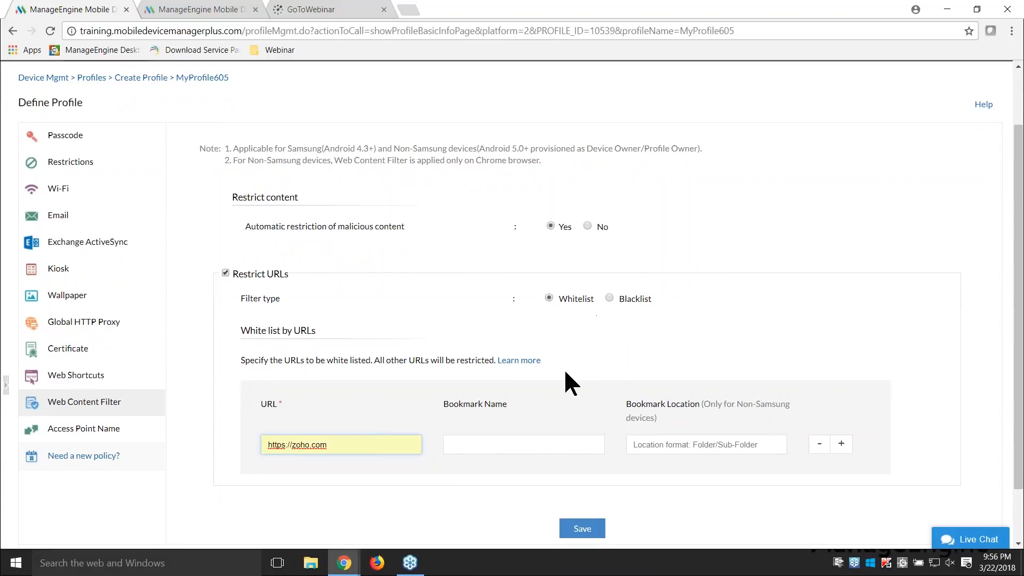
{"action": "scroll", "coordinate": [626, 485], "scroll_direction": "down", "scroll_amount": 1}
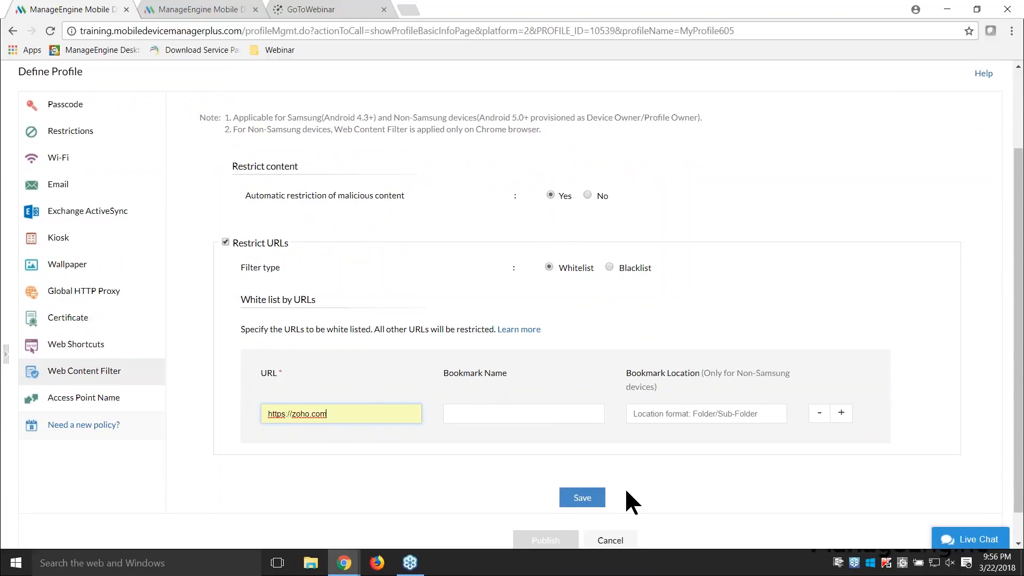
Step: Switch to the presentation, advance it one slide, and return to the profile in the browser
{"action": "key", "text": "alt+Tab"}
{"action": "key", "text": "Right"}
{"action": "scroll", "coordinate": [211, 347], "scroll_direction": "up", "scroll_amount": 1}
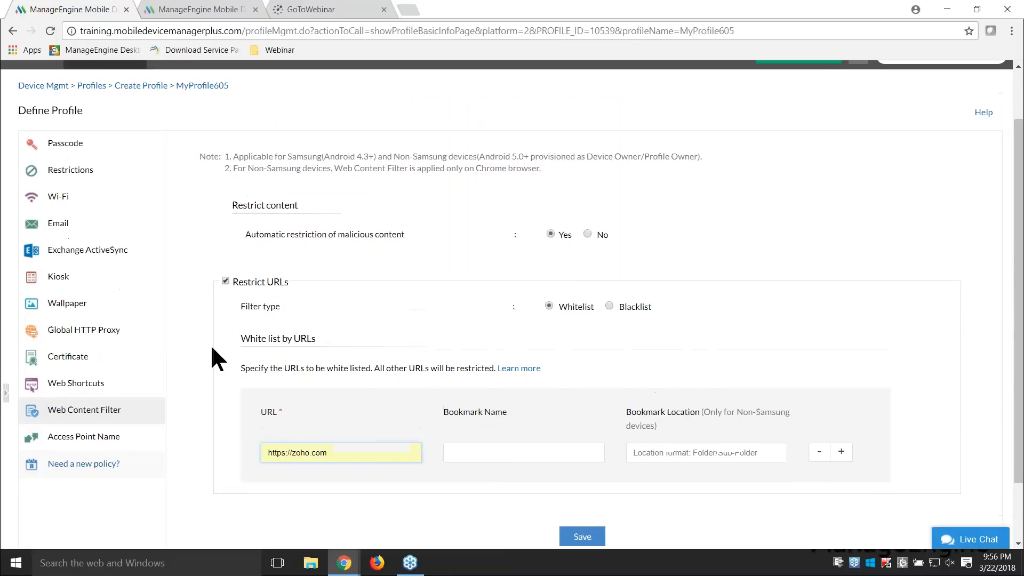
Step: Choose GeoTrust Global CA as the profile's certificate, and view the Add Certificate form before dismissing it
{"action": "left_click", "coordinate": [73, 367]}
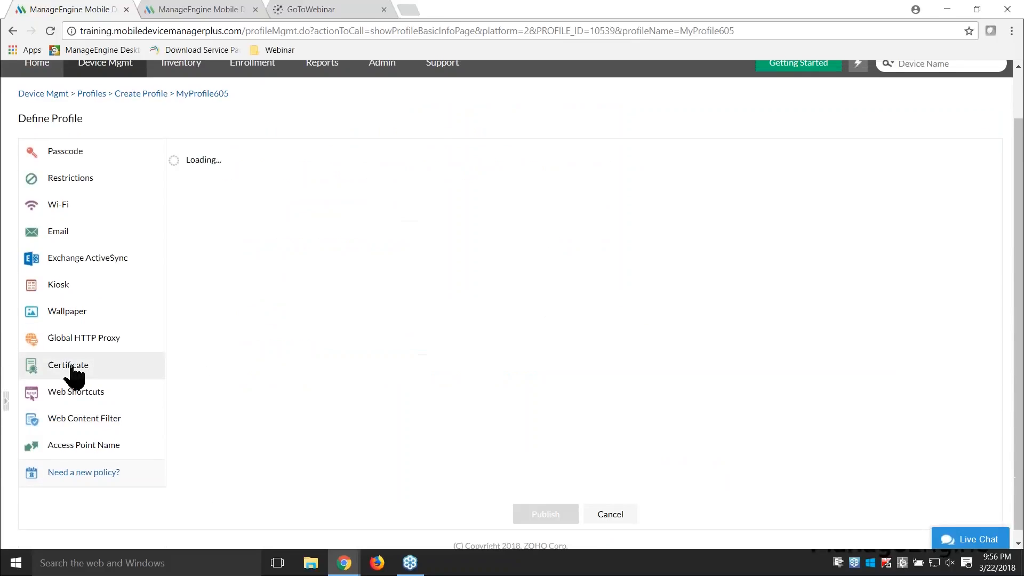
{"action": "left_click", "coordinate": [674, 208]}
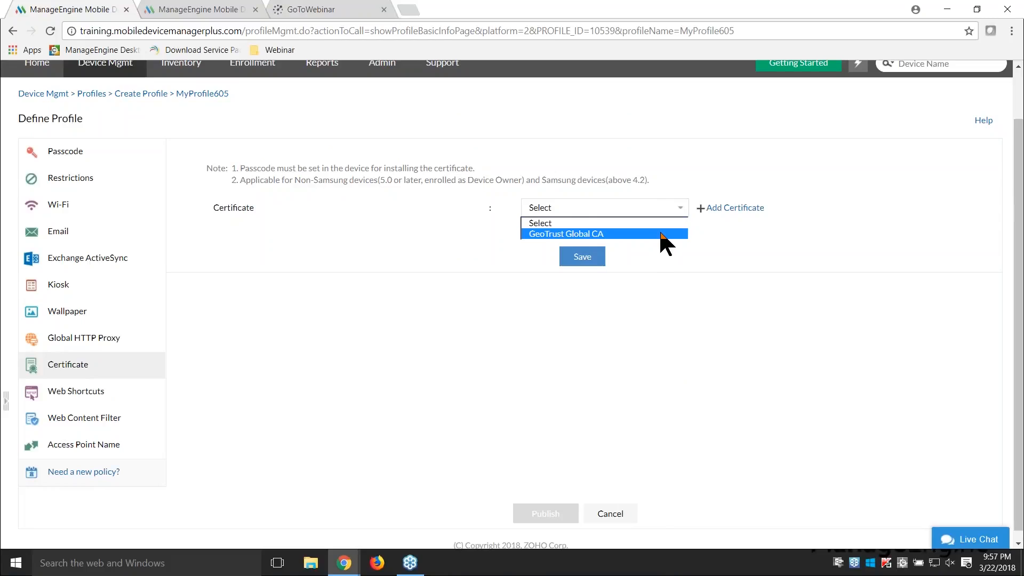
{"action": "left_click", "coordinate": [661, 235]}
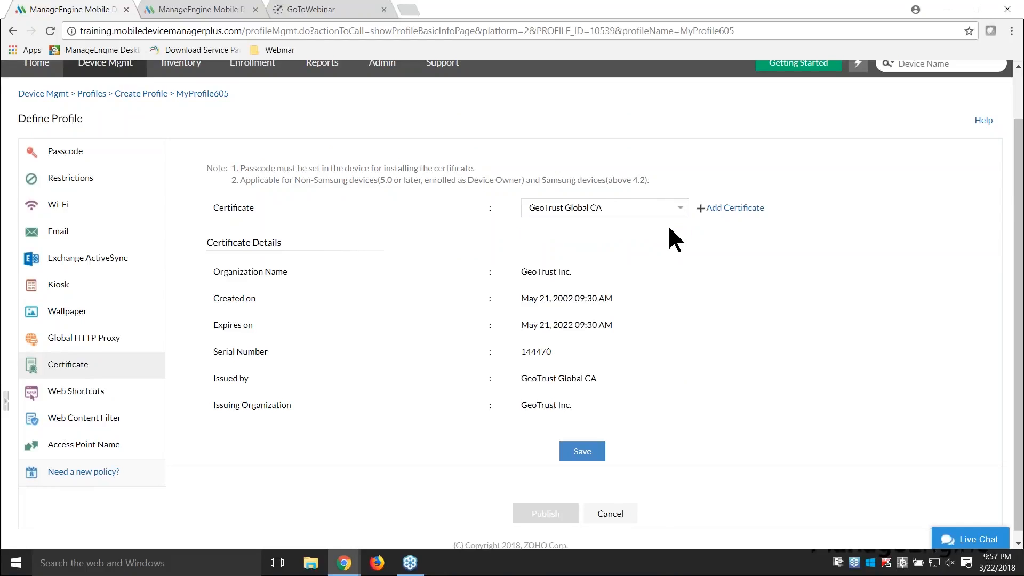
{"action": "left_click", "coordinate": [729, 209]}
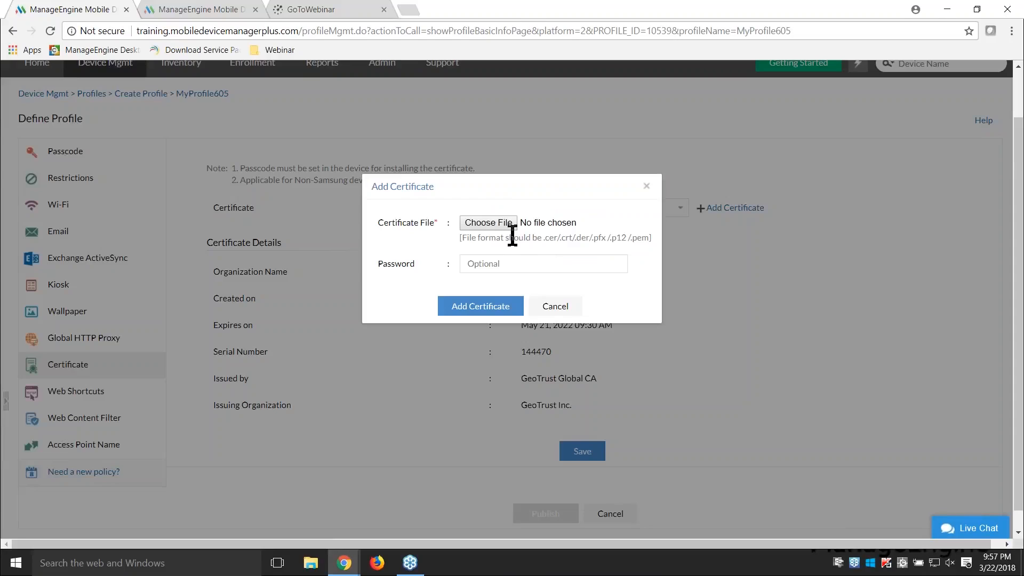
{"action": "left_click", "coordinate": [646, 186]}
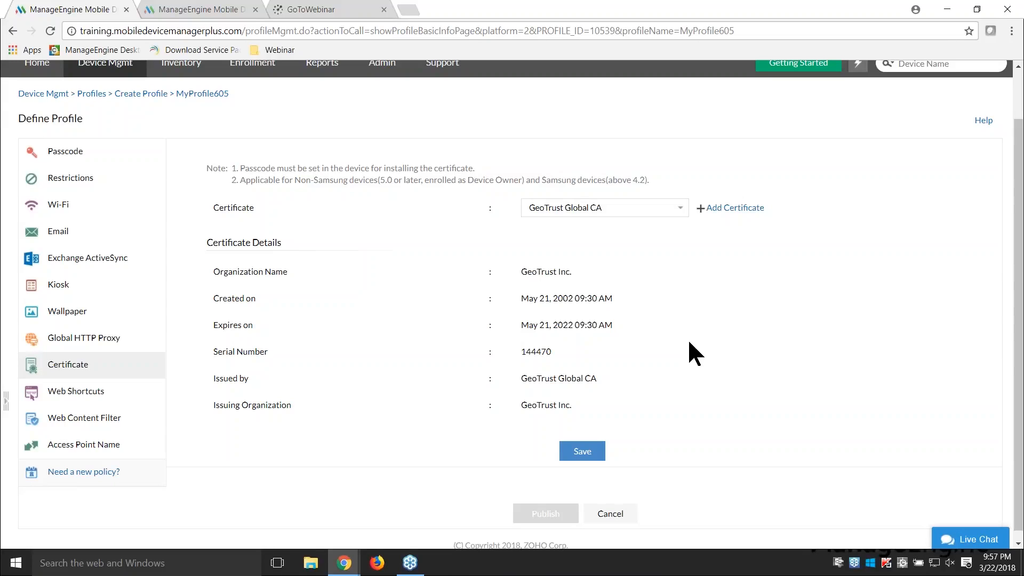
Step: Advance the presentation past Scenario 3, and open the profile's Global HTTP Proxy settings at the bypass URLs
{"action": "key", "text": "alt+Tab"}
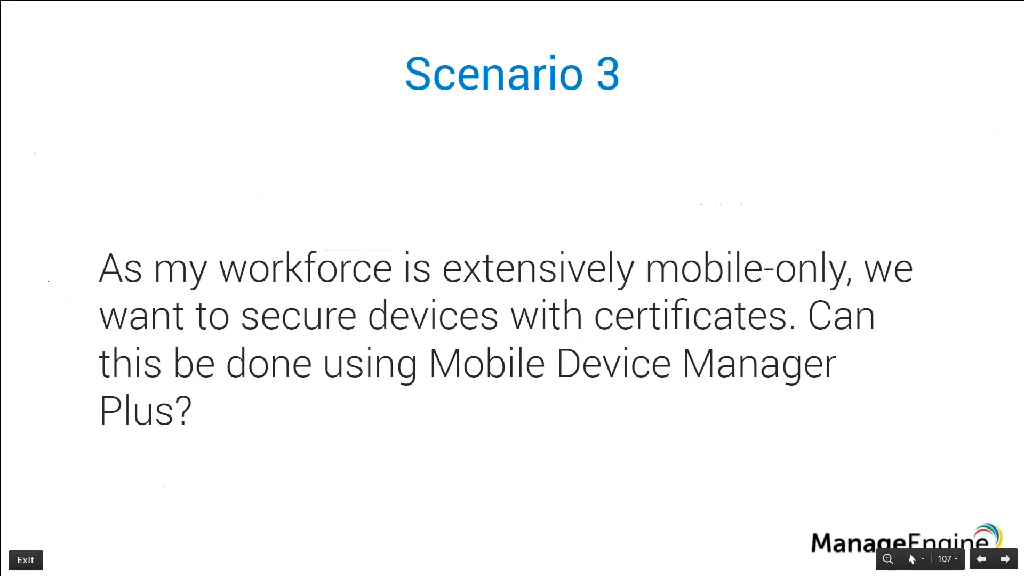
{"action": "key", "text": "Right"}
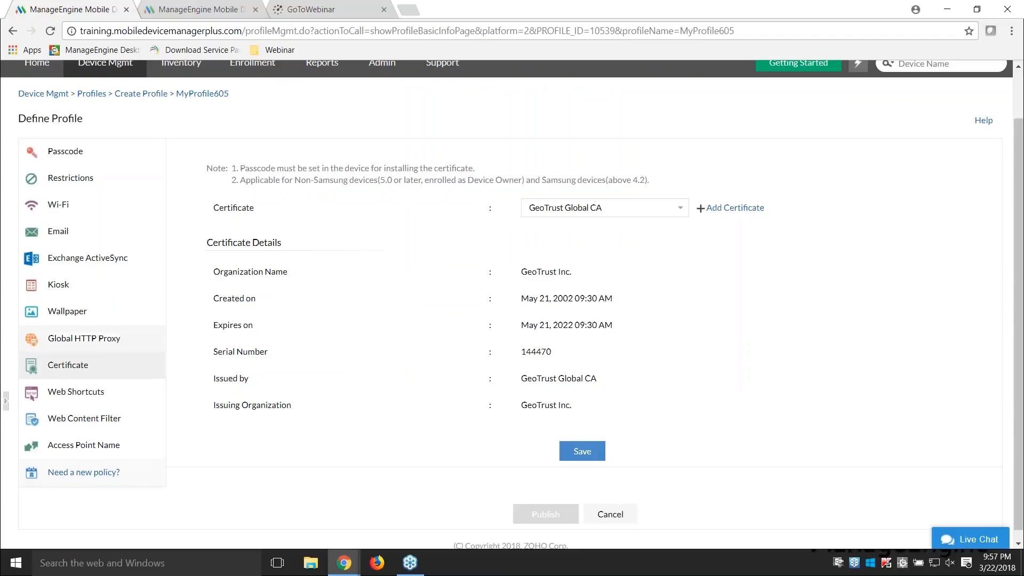
{"action": "left_click", "coordinate": [83, 339]}
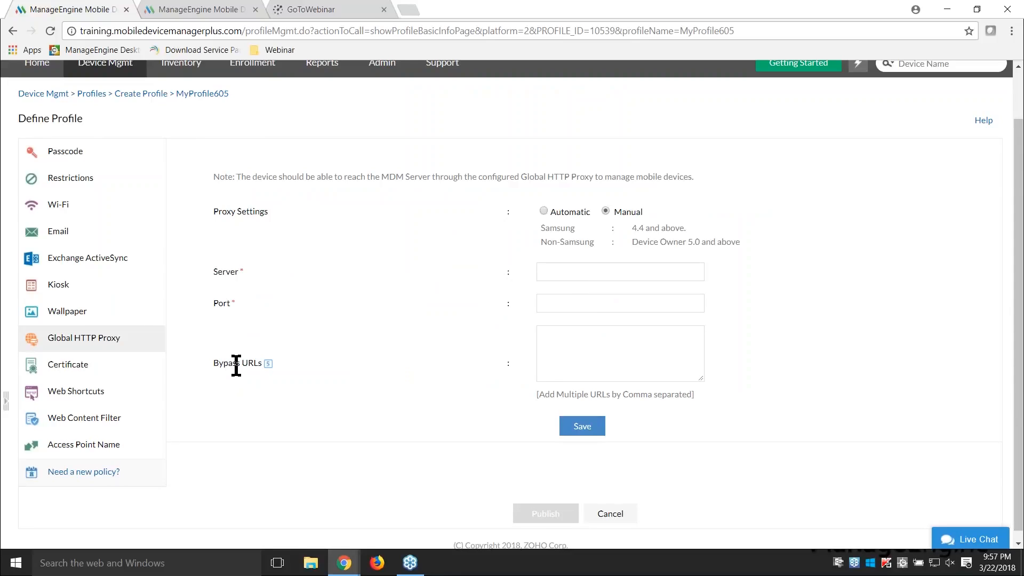
{"action": "left_click", "coordinate": [571, 363]}
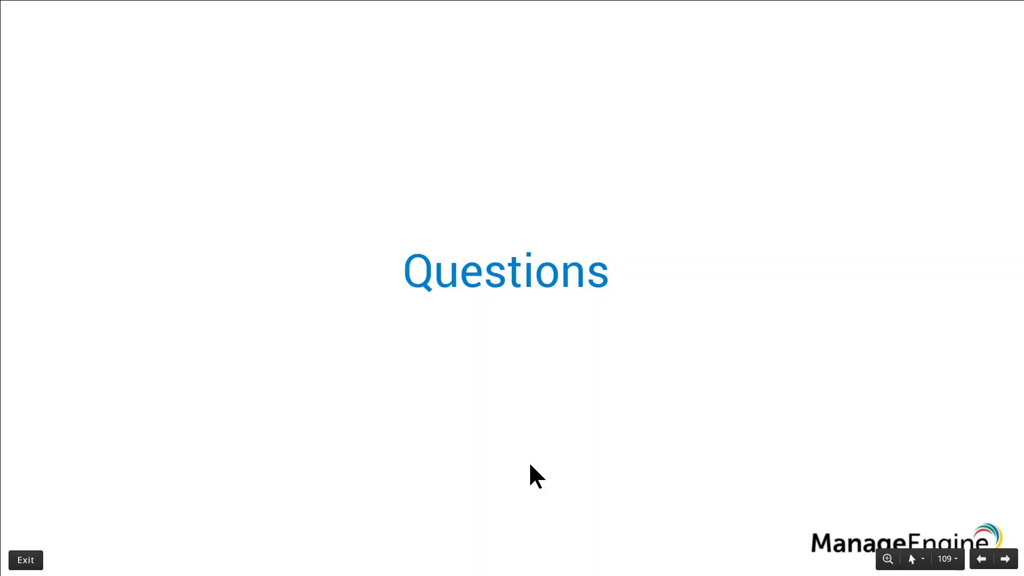
Step: Advance the presentation to Question 1, and open the details of the Android smartphone marked as lost from the device inventory
{"action": "key", "text": "Right"}
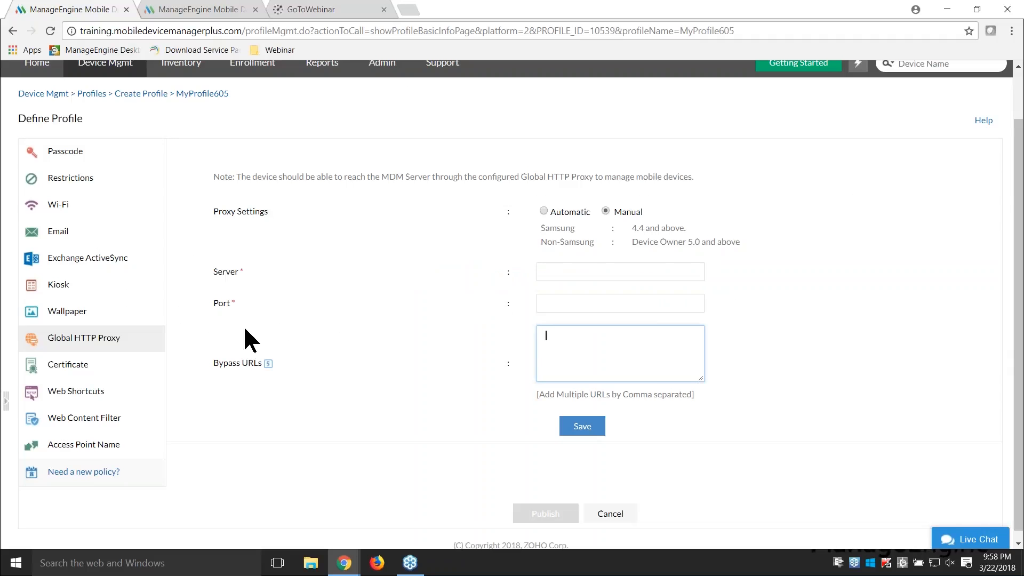
{"action": "scroll", "coordinate": [243, 325], "scroll_direction": "up", "scroll_amount": 1}
{"action": "left_click", "coordinate": [178, 120]}
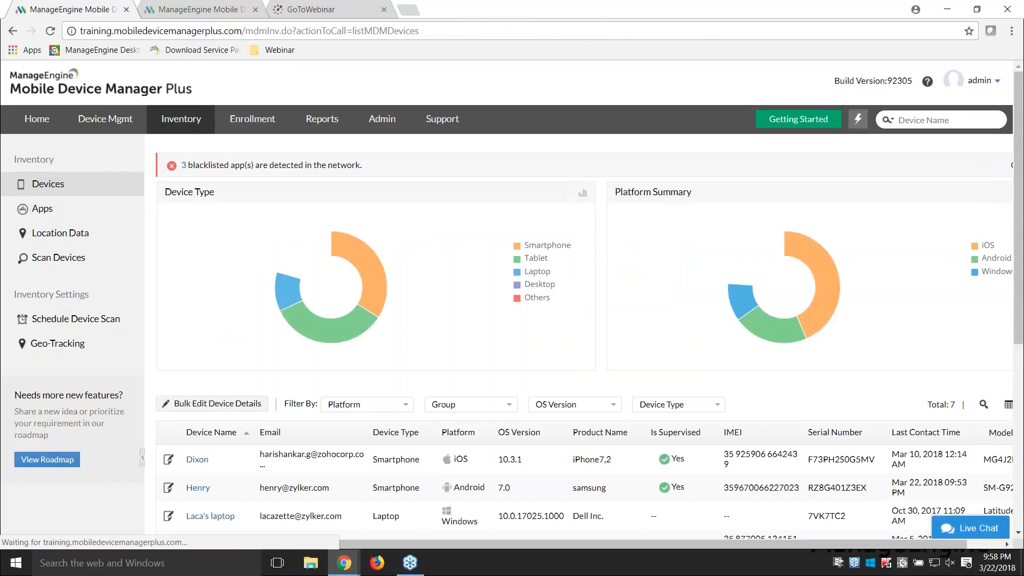
{"action": "scroll", "coordinate": [334, 287], "scroll_direction": "down", "scroll_amount": 2}
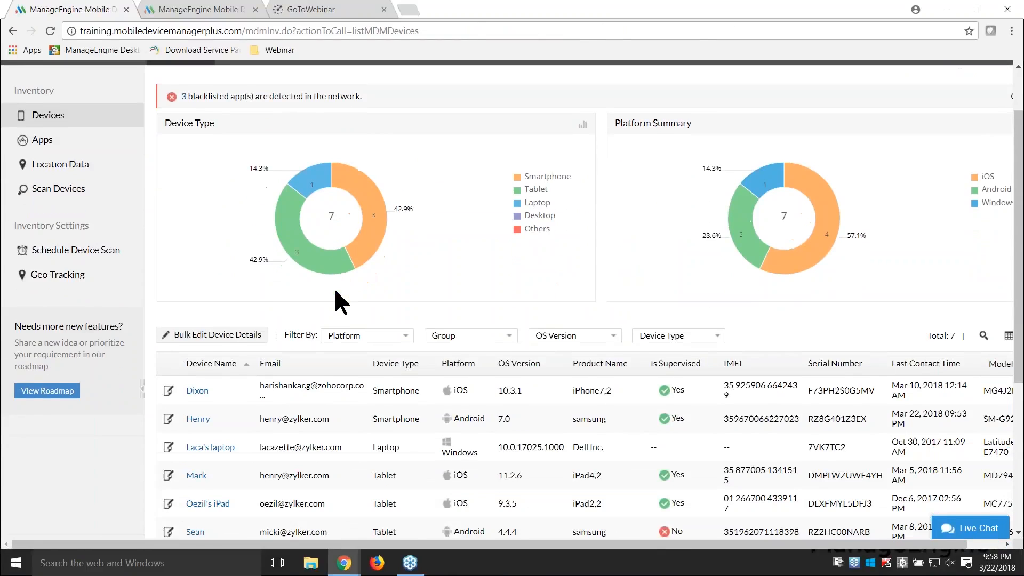
{"action": "left_click", "coordinate": [204, 382]}
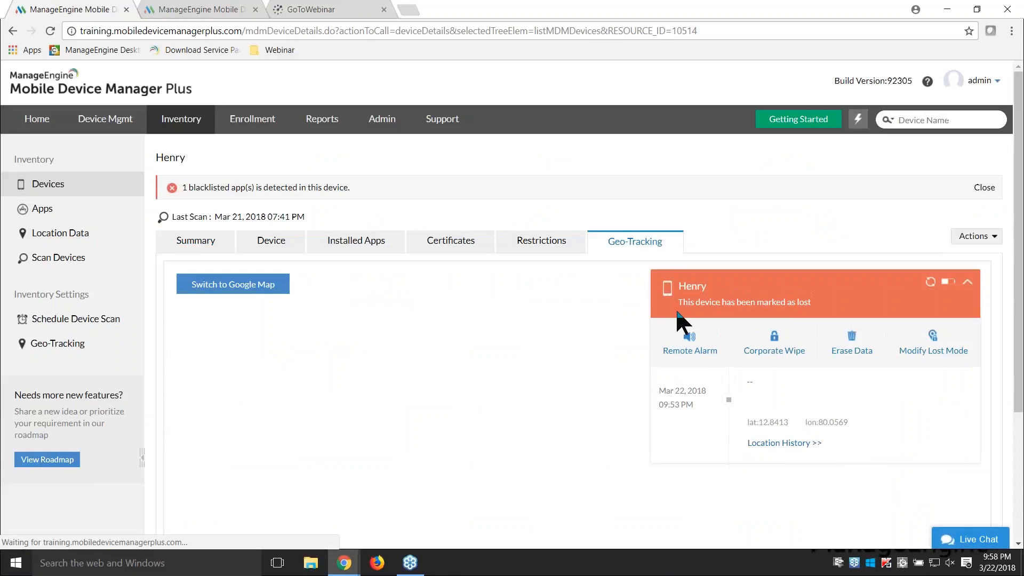
Step: View the Reset Passcode form for the smartphone and dismiss it without entering a new passcode
{"action": "left_click", "coordinate": [976, 236]}
{"action": "mouse_move", "coordinate": [944, 255]}
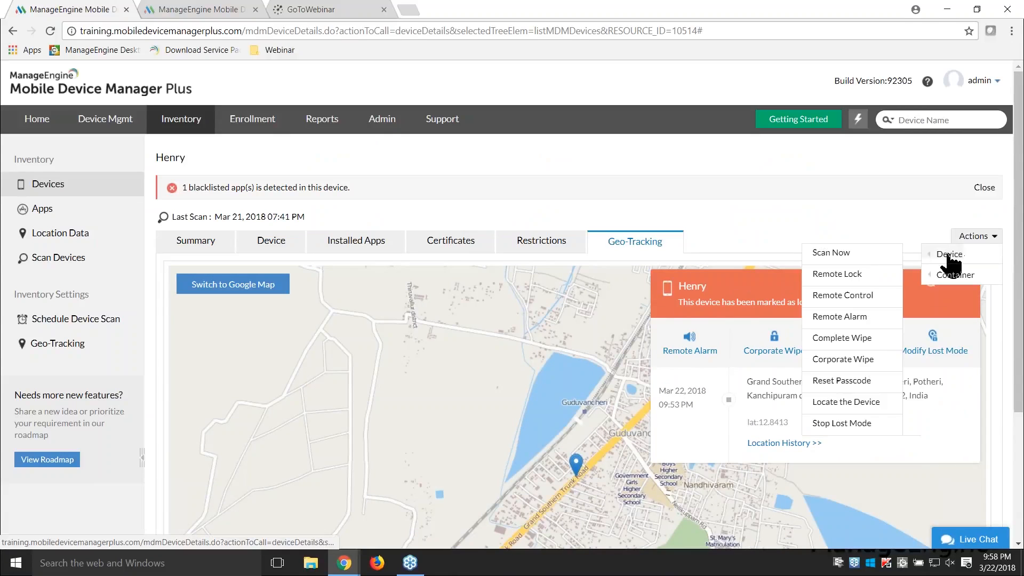
{"action": "left_click", "coordinate": [843, 381]}
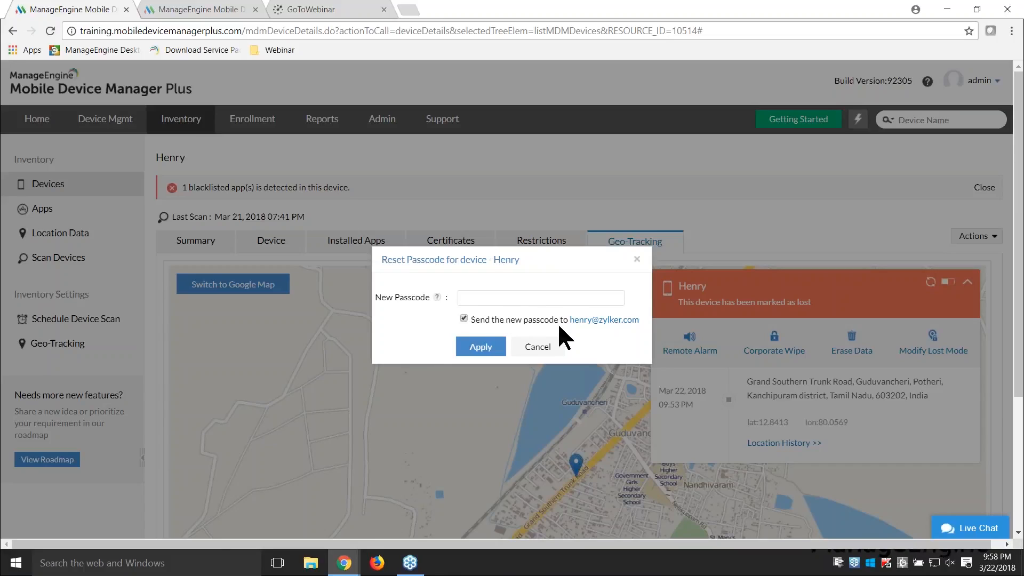
{"action": "left_click", "coordinate": [635, 262]}
Step: Switch to the presentation, advance it to Question 2, and return to the browser
{"action": "key", "text": "alt+Tab"}
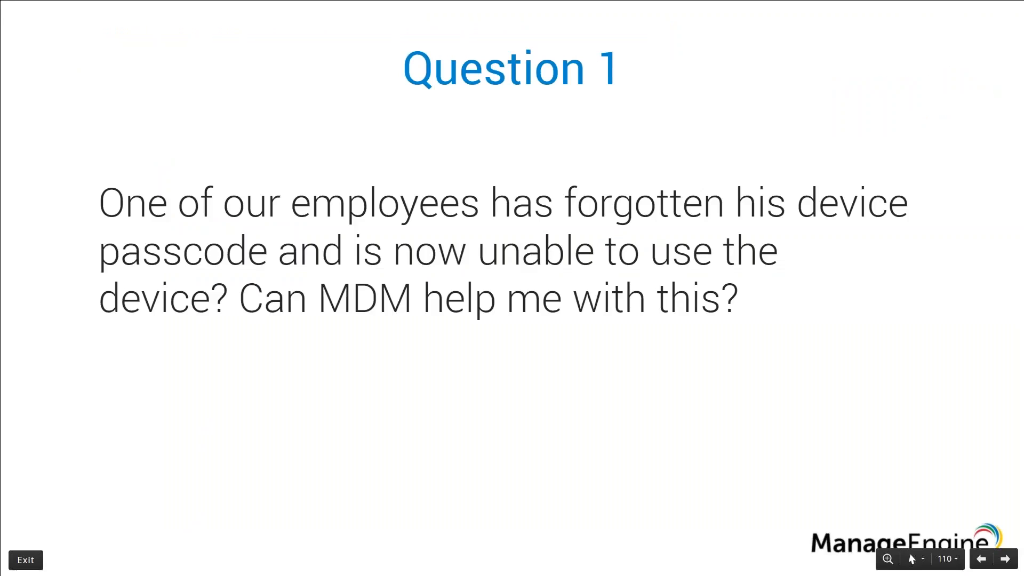
{"action": "key", "text": "Right"}
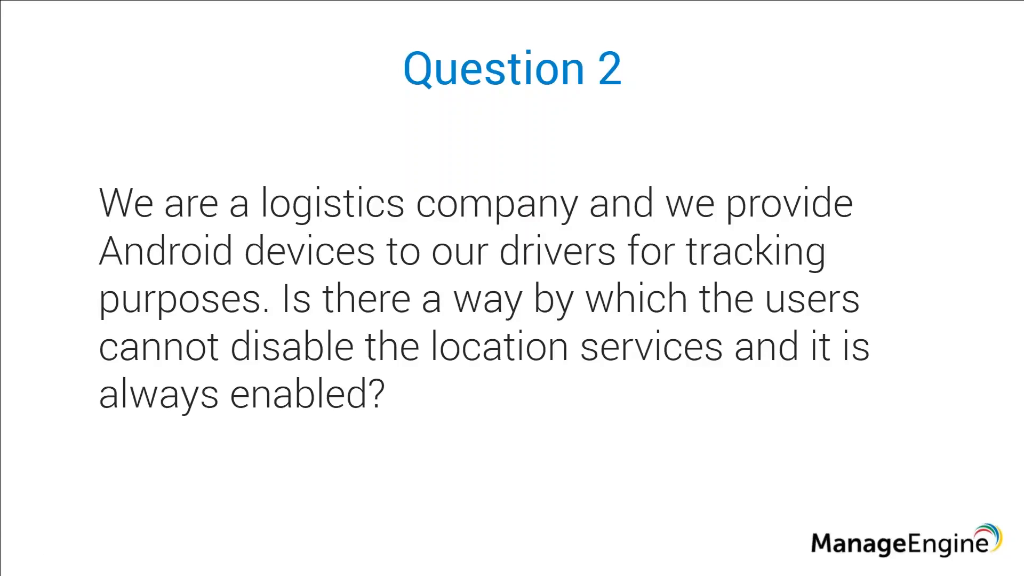
{"action": "key", "text": "alt+Tab"}
Step: Create a new Android profile from the Profiles list, keeping the default name and the Device customization
{"action": "left_click", "coordinate": [92, 120]}
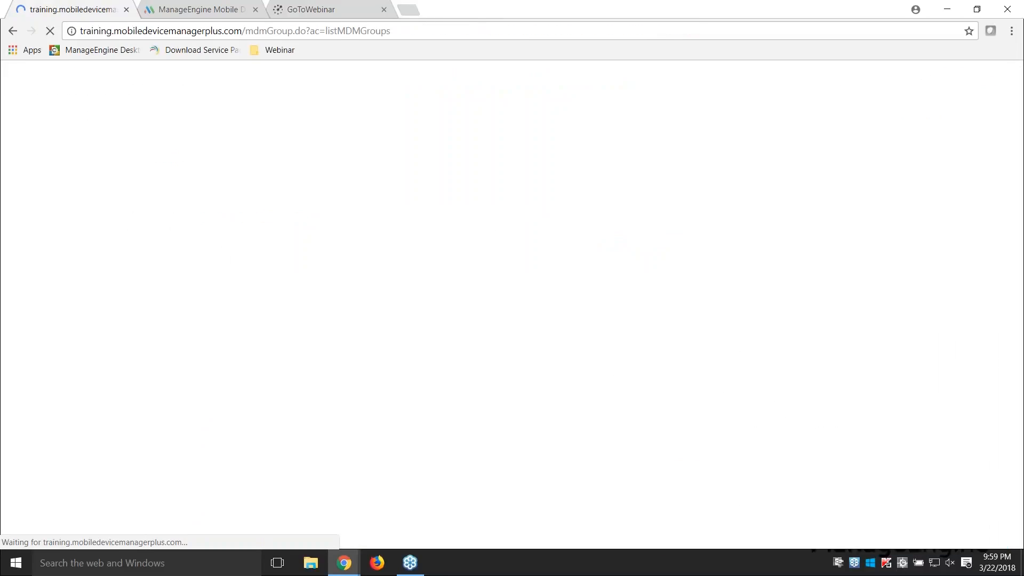
{"action": "left_click", "coordinate": [57, 212]}
{"action": "left_click", "coordinate": [199, 155]}
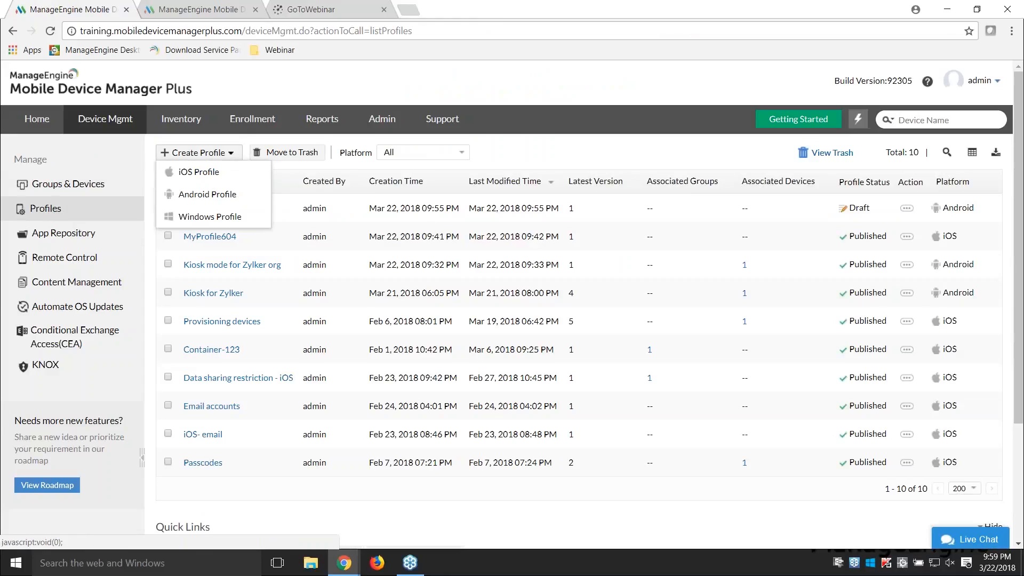
{"action": "left_click", "coordinate": [202, 194]}
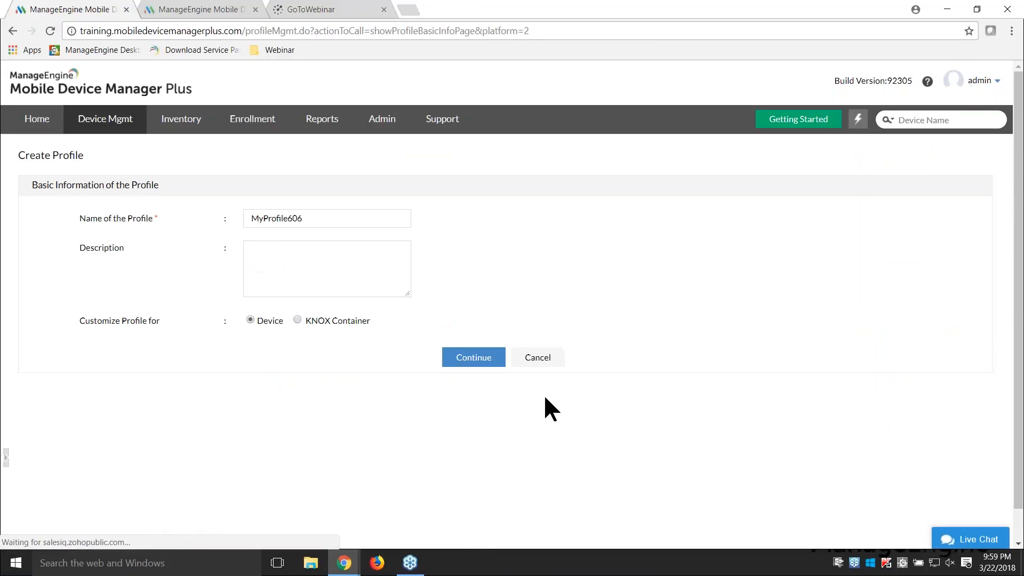
{"action": "left_click", "coordinate": [493, 362]}
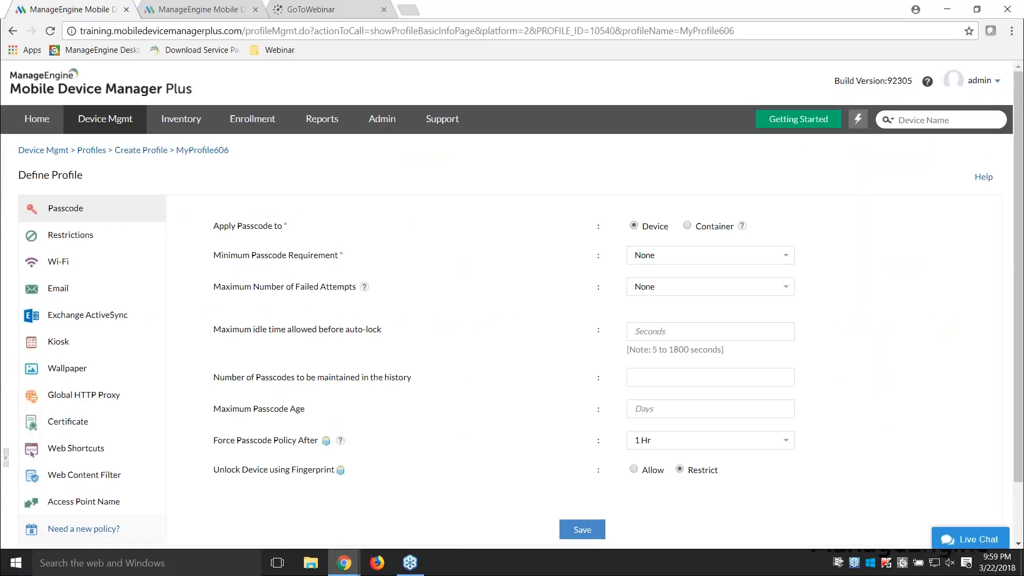
Step: Set Location Services to Always On in the Android profile's location restrictions
{"action": "left_click", "coordinate": [82, 237]}
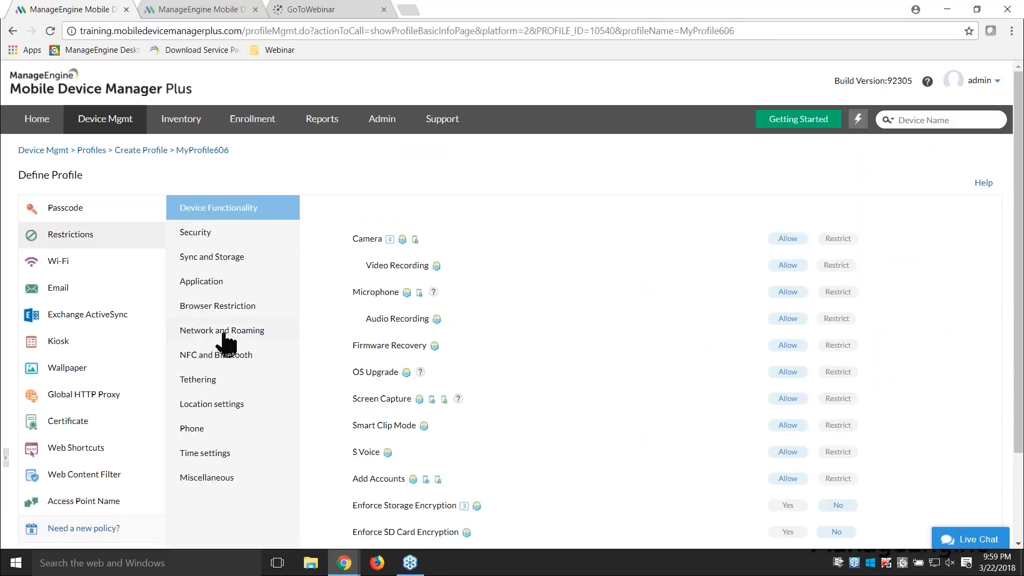
{"action": "left_click", "coordinate": [212, 405]}
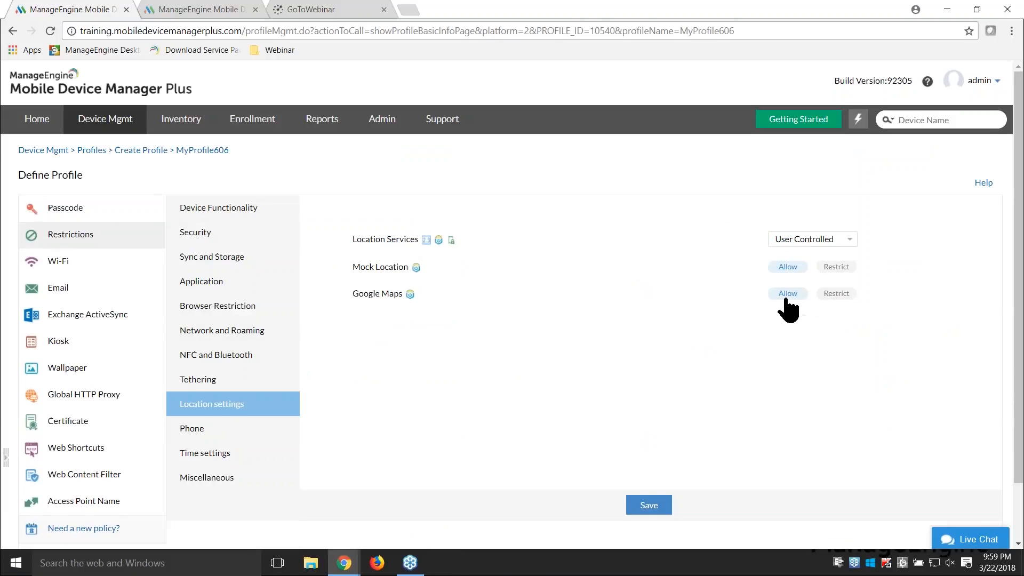
{"action": "left_click", "coordinate": [823, 238]}
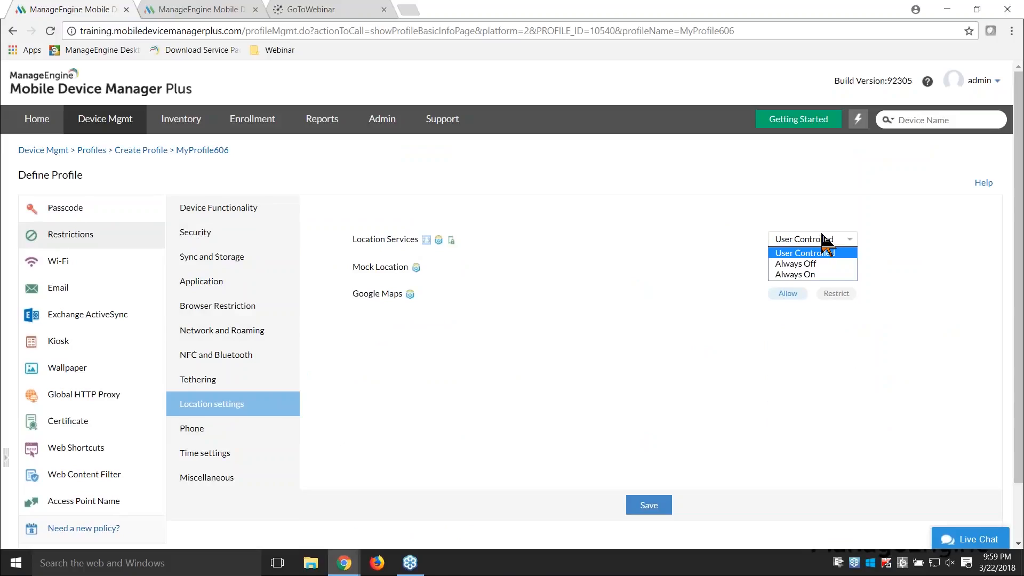
{"action": "left_click", "coordinate": [815, 274]}
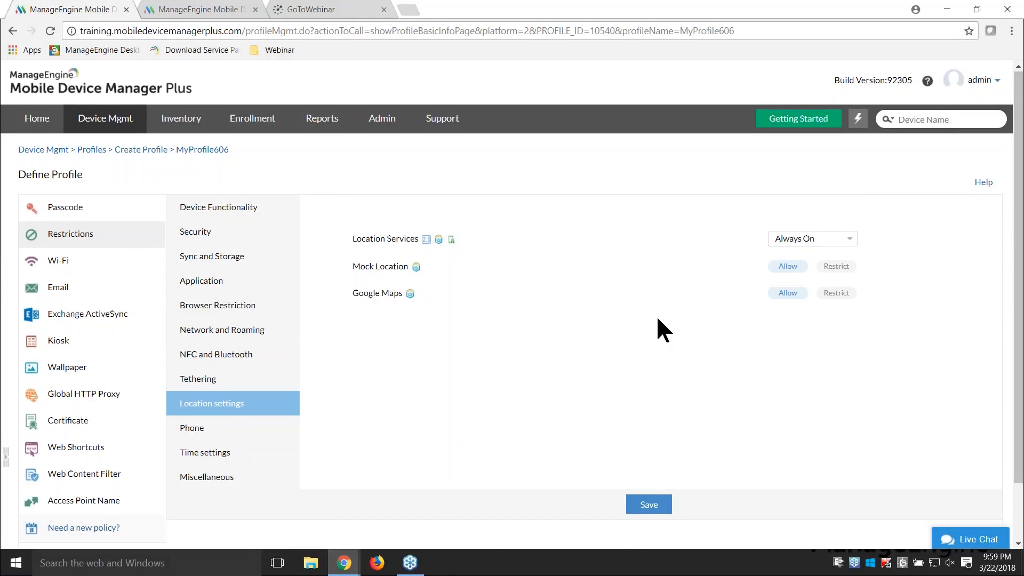
{"action": "scroll", "coordinate": [658, 319], "scroll_direction": "down", "scroll_amount": 1}
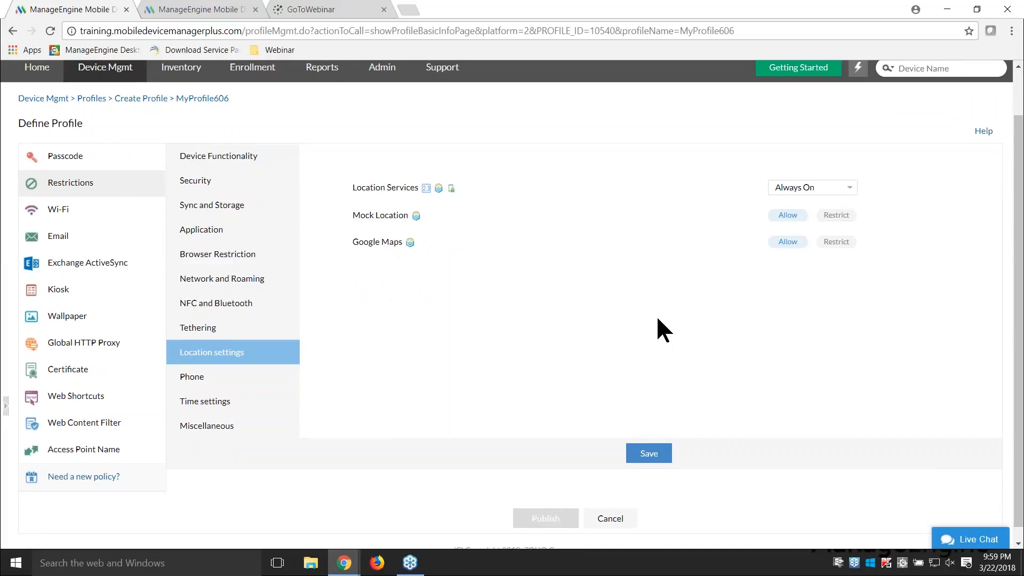
Step: Switch to the presentation, advance it to Question 3, and return to the browser
{"action": "key", "text": "alt+Tab"}
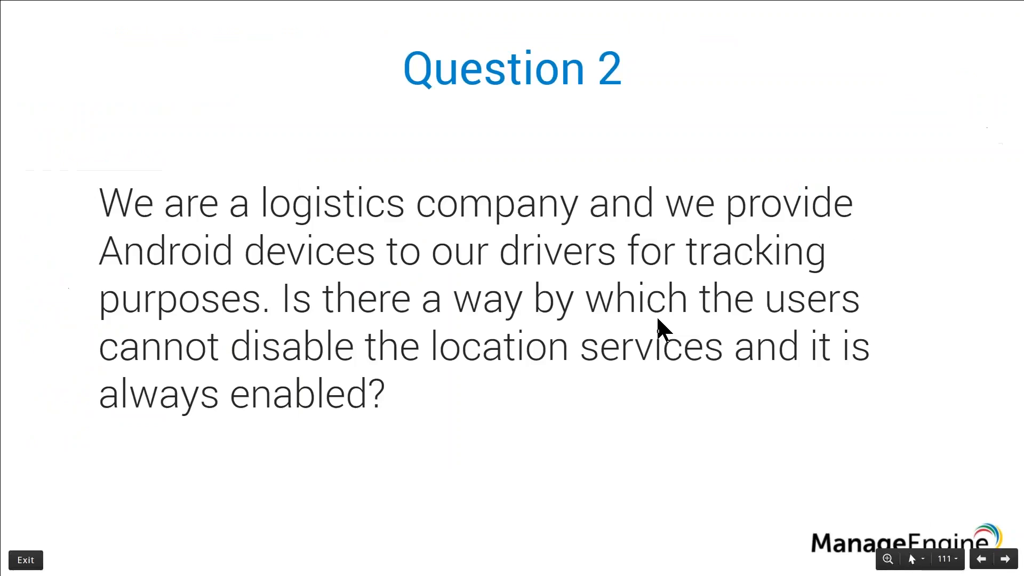
{"action": "key", "text": "Right"}
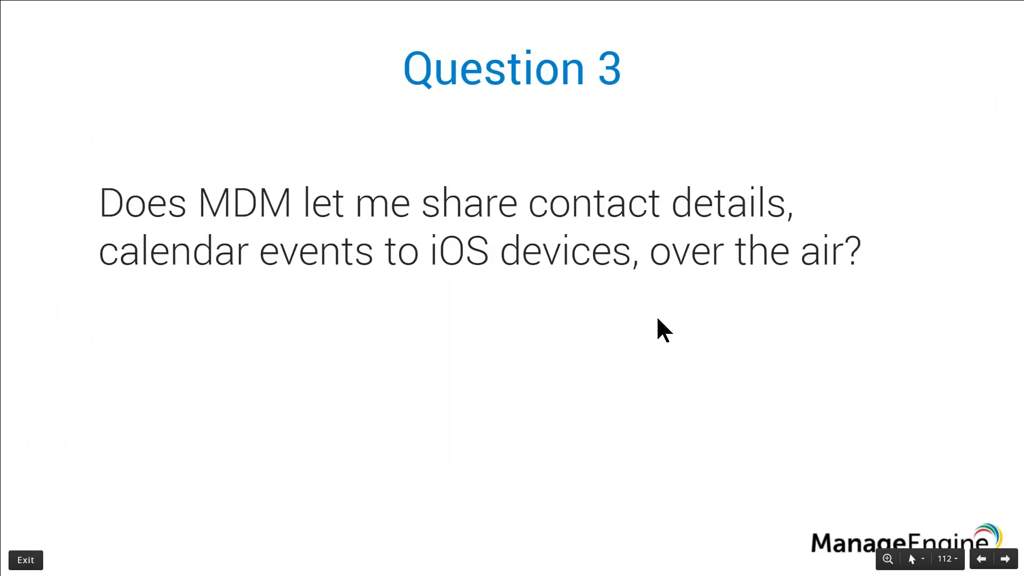
{"action": "key", "text": "alt+Tab"}
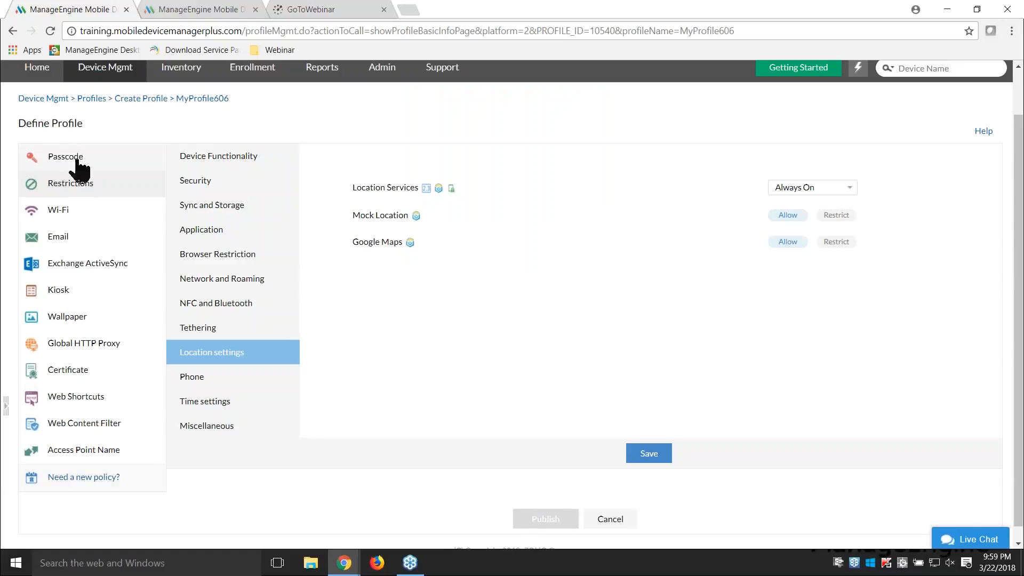
Step: Return to the Profiles list and create a new iOS profile with the default name
{"action": "left_click", "coordinate": [88, 99]}
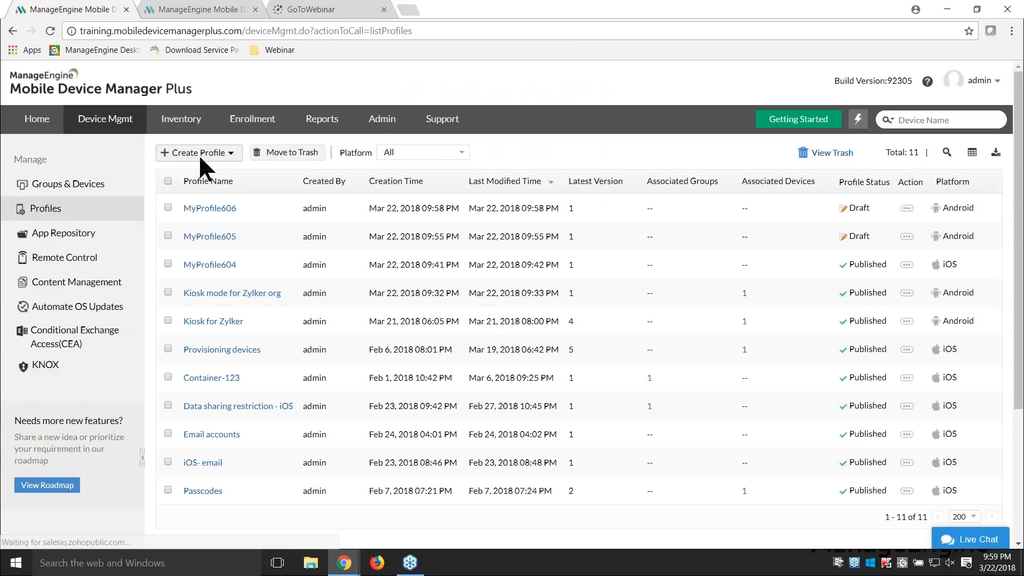
{"action": "left_click", "coordinate": [200, 155]}
{"action": "left_click", "coordinate": [202, 172]}
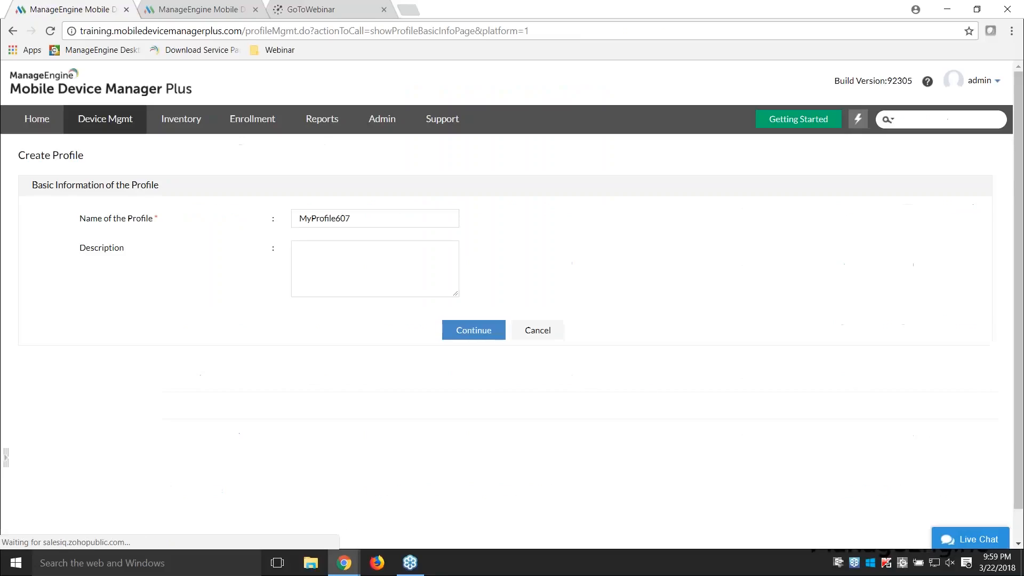
{"action": "left_click", "coordinate": [477, 334]}
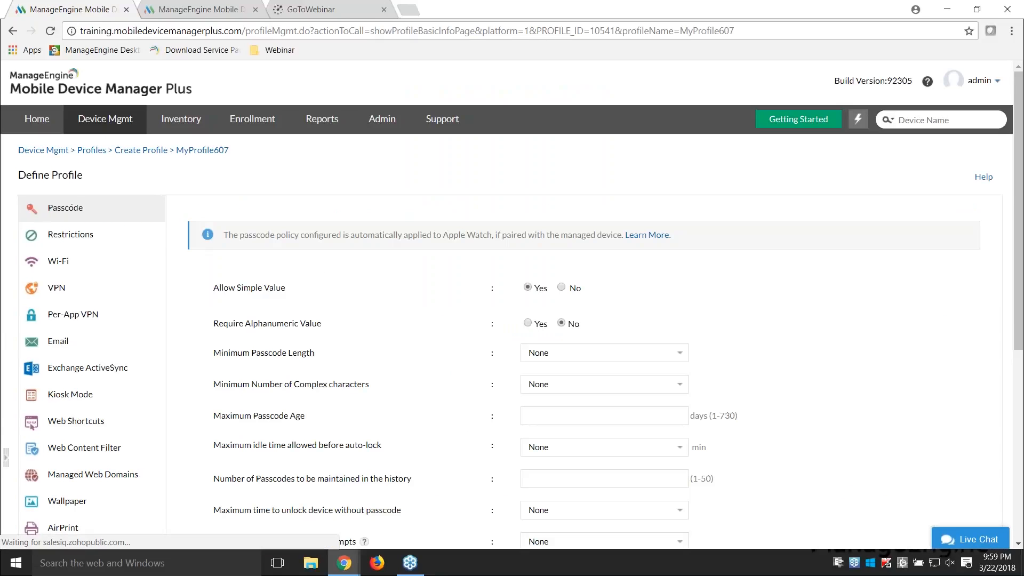
Step: Open the iOS profile's Contacts Sync policy and review its CardDAV account fields
{"action": "scroll", "coordinate": [82, 323], "scroll_direction": "down", "scroll_amount": 4}
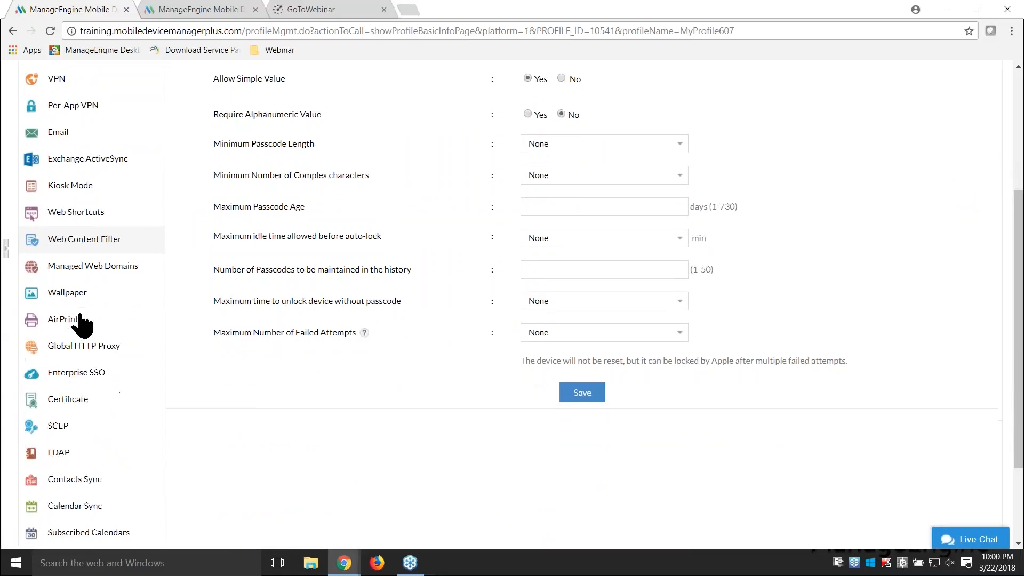
{"action": "scroll", "coordinate": [83, 322], "scroll_direction": "down", "scroll_amount": 1}
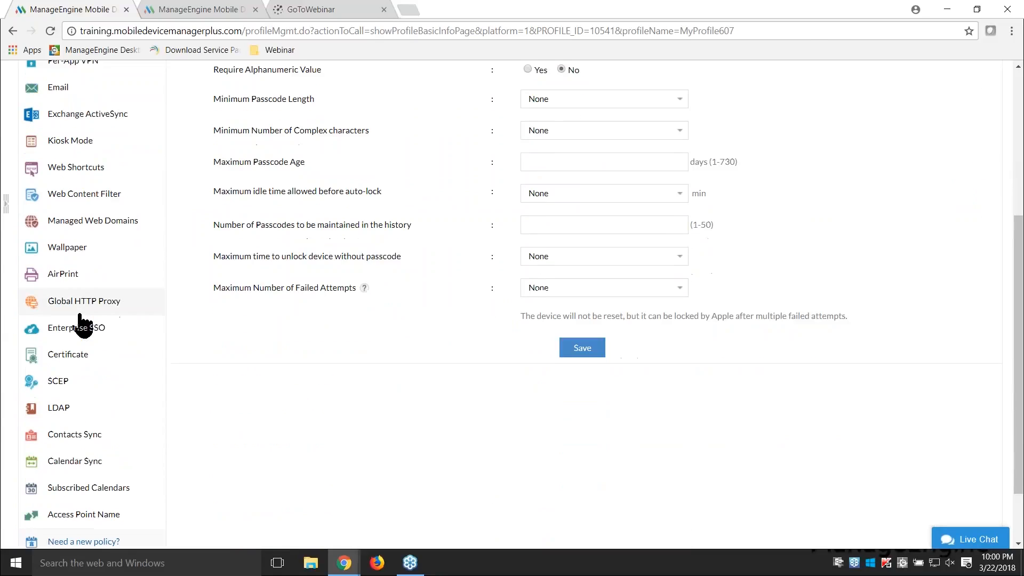
{"action": "left_click", "coordinate": [78, 437]}
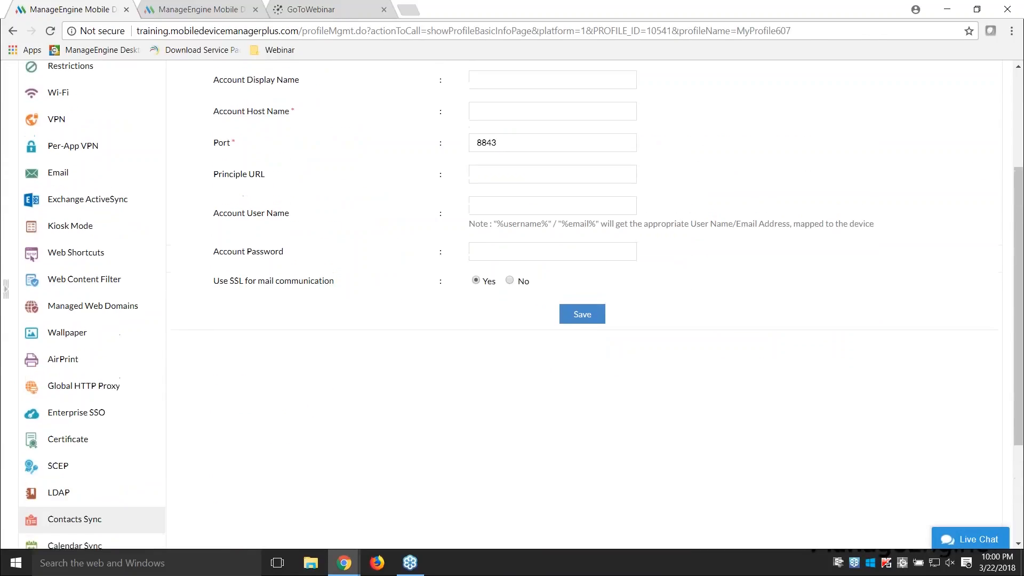
{"action": "scroll", "coordinate": [450, 275], "scroll_direction": "up", "scroll_amount": 1}
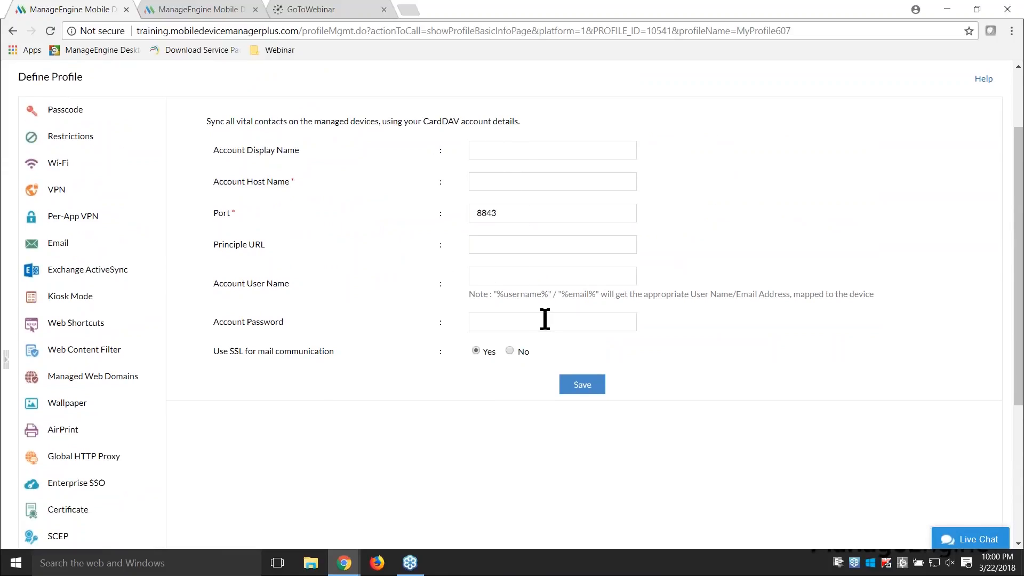
Step: Review the CalDAV account fields in the iOS profile's Calendar Sync policy, and advance the presentation to Question 4
{"action": "scroll", "coordinate": [457, 418], "scroll_direction": "down", "scroll_amount": 3}
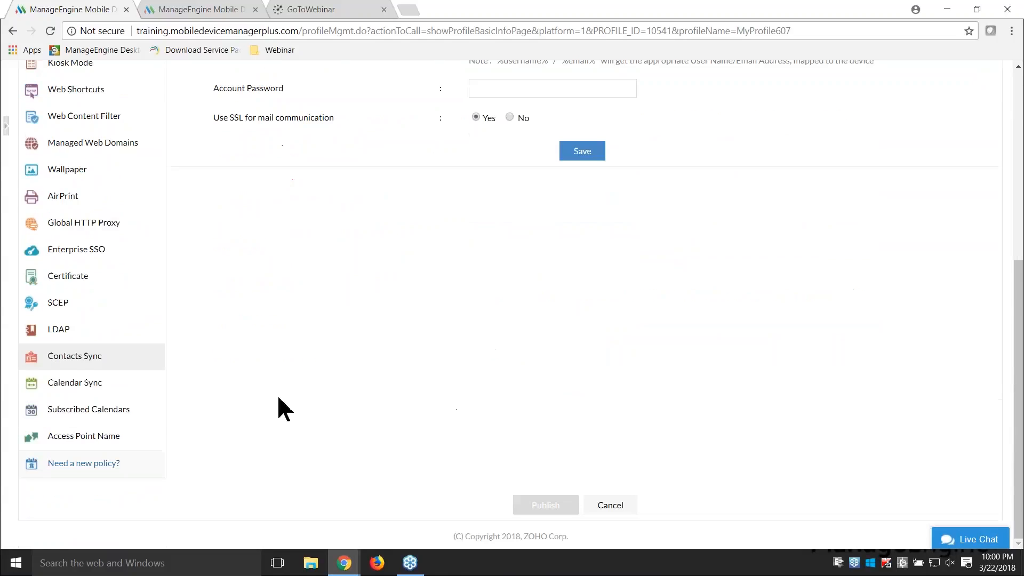
{"action": "left_click", "coordinate": [100, 382]}
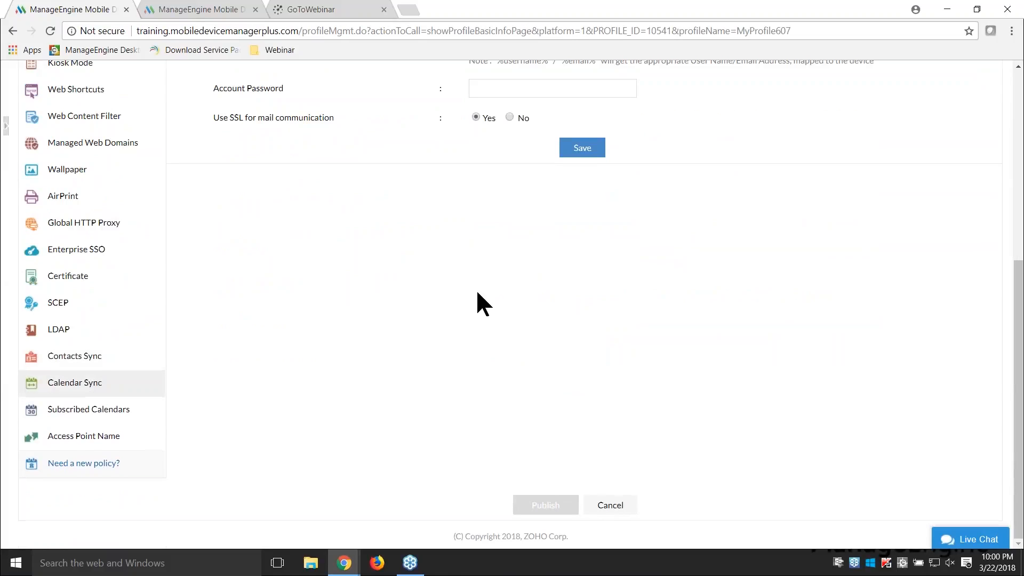
{"action": "scroll", "coordinate": [478, 293], "scroll_direction": "up", "scroll_amount": 1}
{"action": "scroll", "coordinate": [477, 293], "scroll_direction": "up", "scroll_amount": 3}
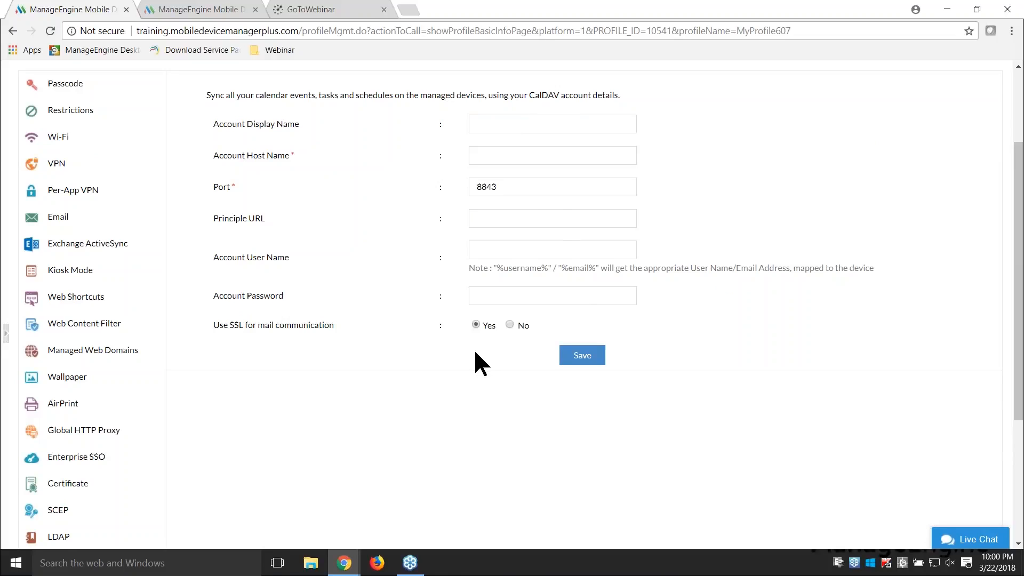
{"action": "scroll", "coordinate": [475, 349], "scroll_direction": "down", "scroll_amount": 4}
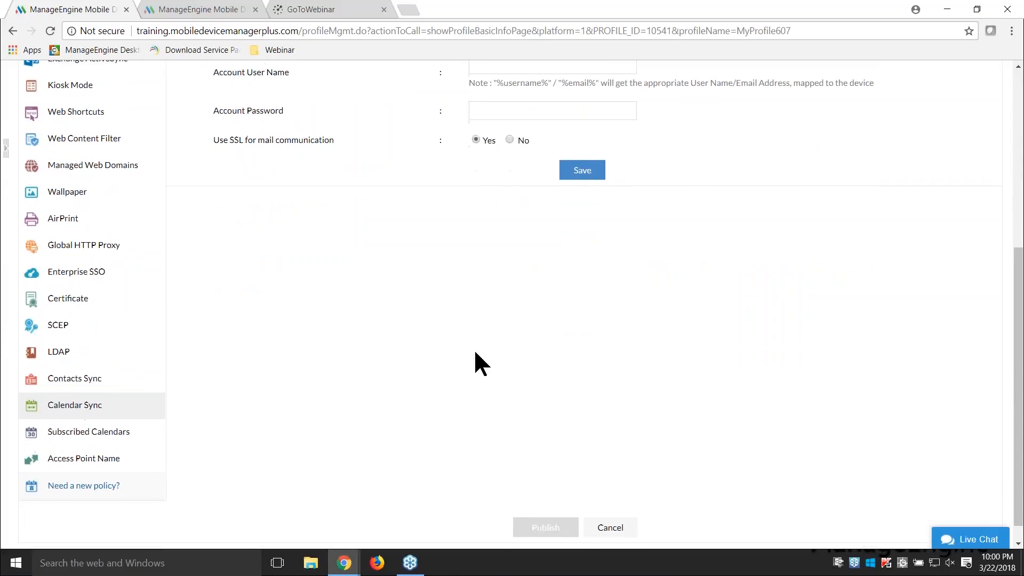
{"action": "scroll", "coordinate": [476, 350], "scroll_direction": "down", "scroll_amount": 1}
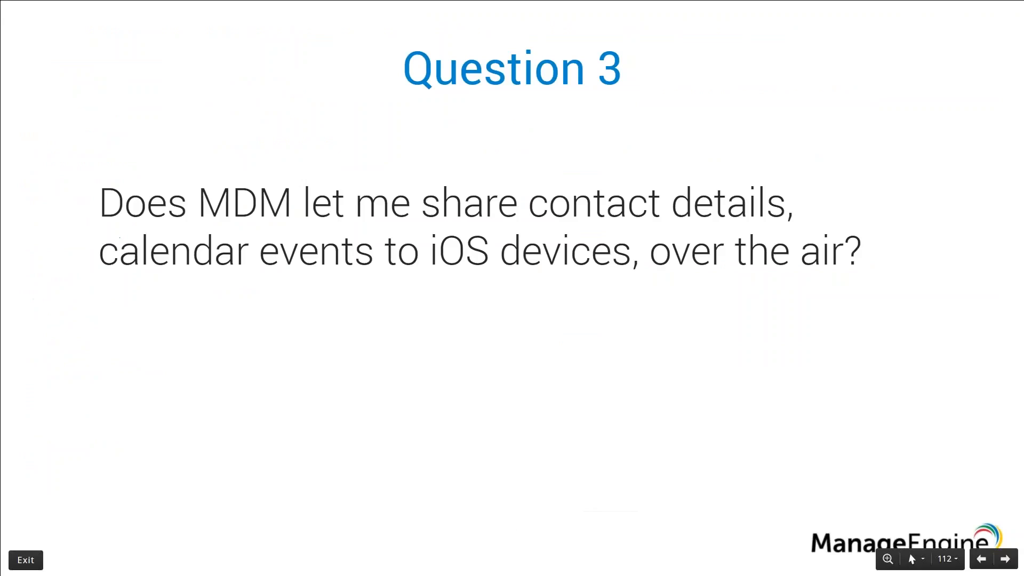
{"action": "key", "text": "Right"}
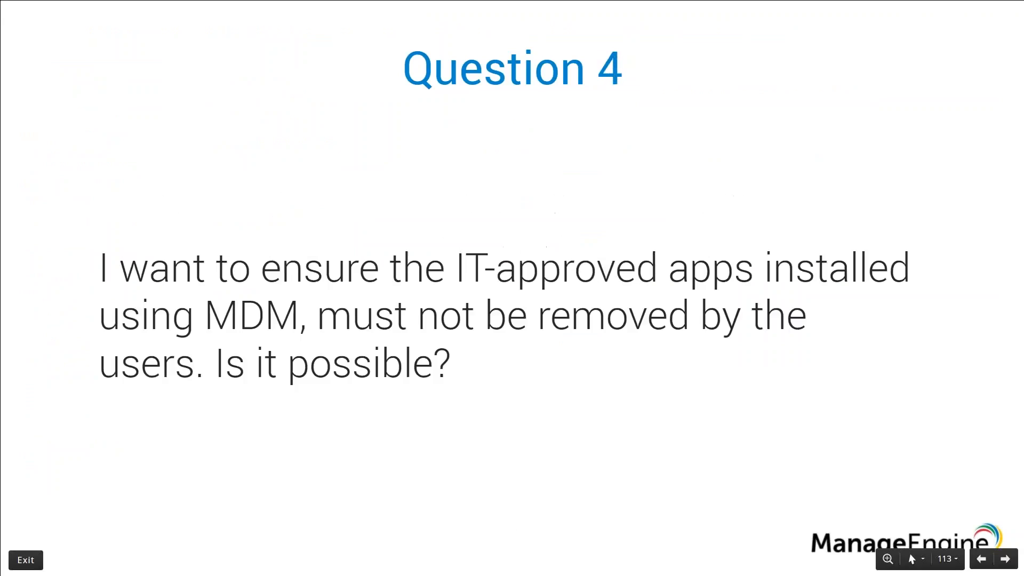